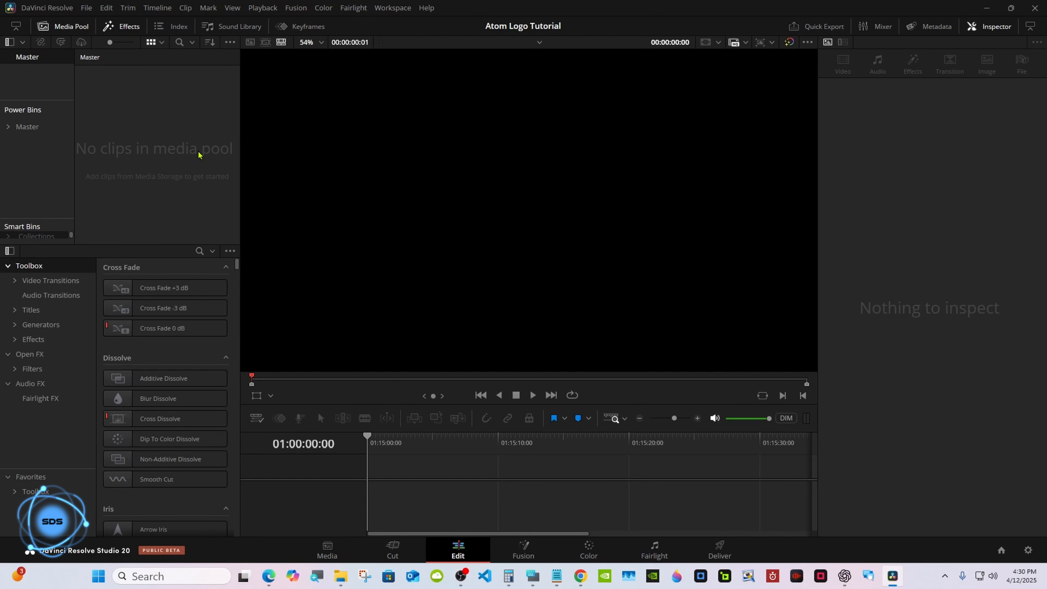
# - Create a 5-second Fusion composition clip at 30 fps, place it on the timeline and open it on the Fusion page
pyautogui.rightClick(198, 154)
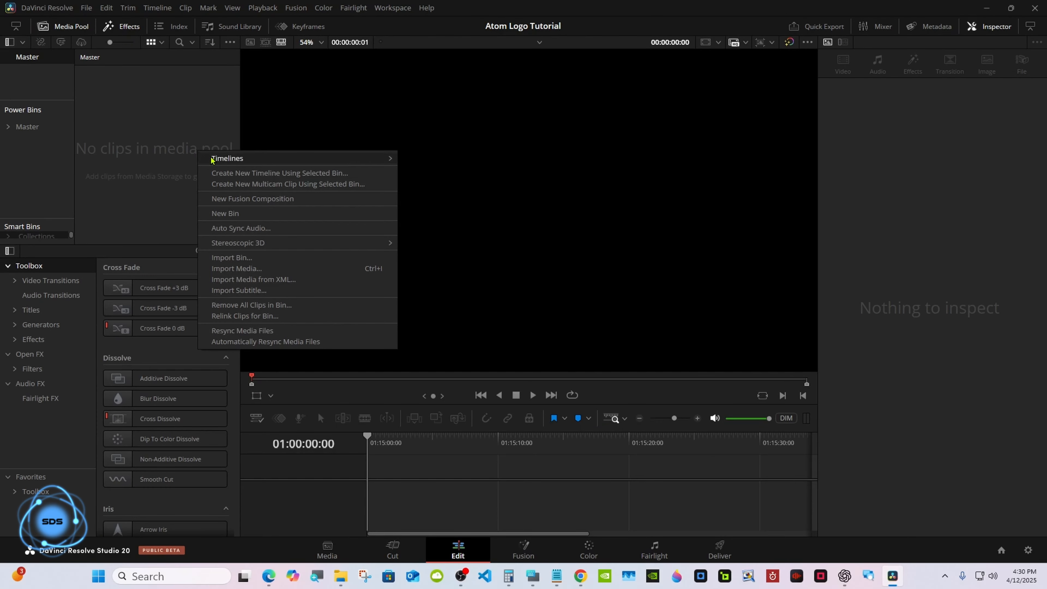
pyautogui.click(309, 199)
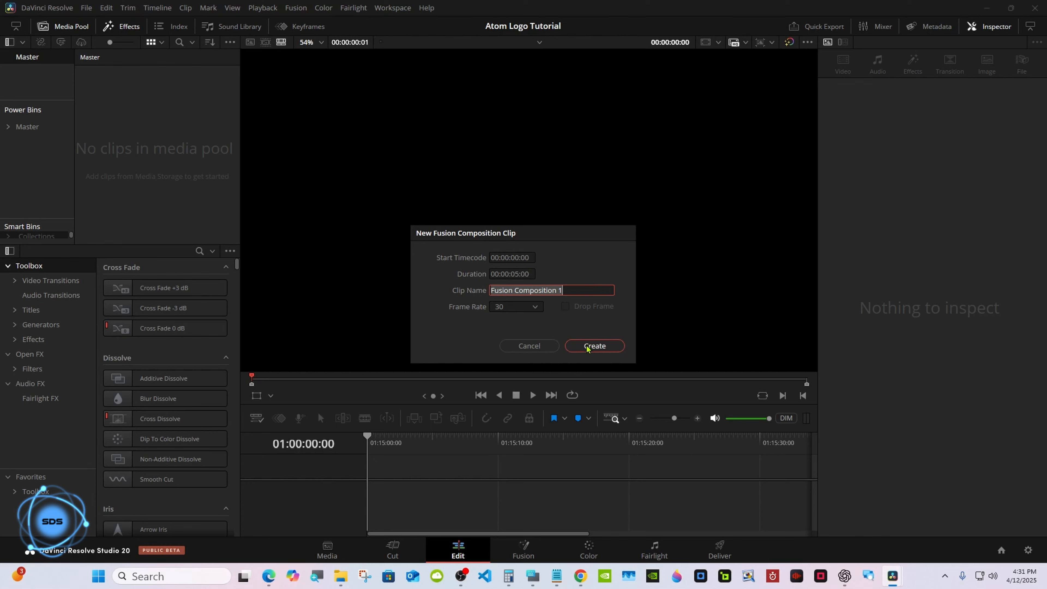
pyautogui.click(593, 345)
pyautogui.moveTo(220, 146); pyautogui.dragTo(404, 302)
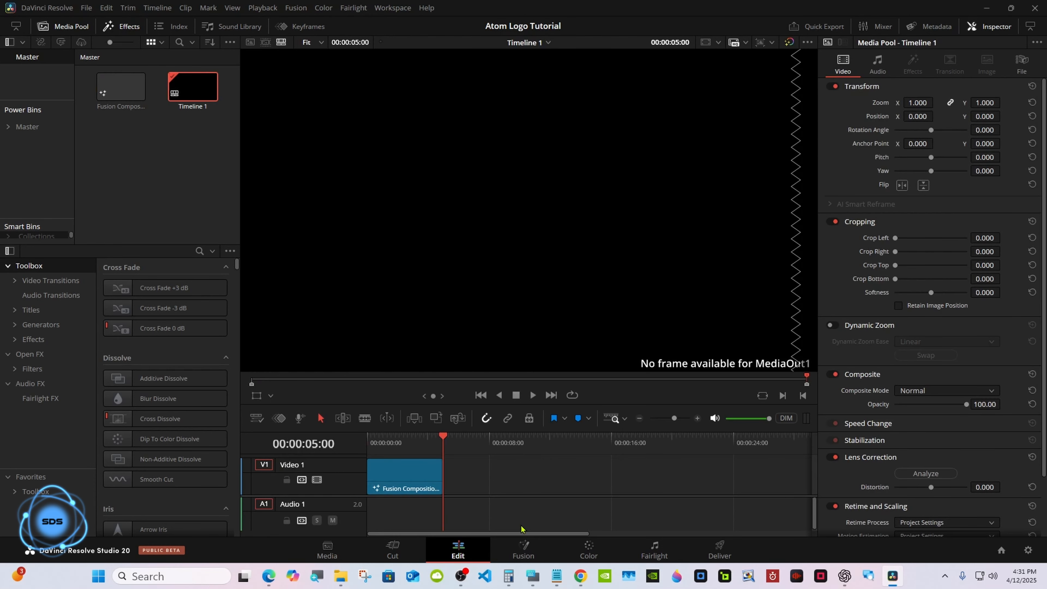
pyautogui.click(523, 549)
# - Bring up the On-Screen Keyboard clear of the nodes, and enlarge the node area with MediaOut1 moved farther right
pyautogui.click(532, 576)
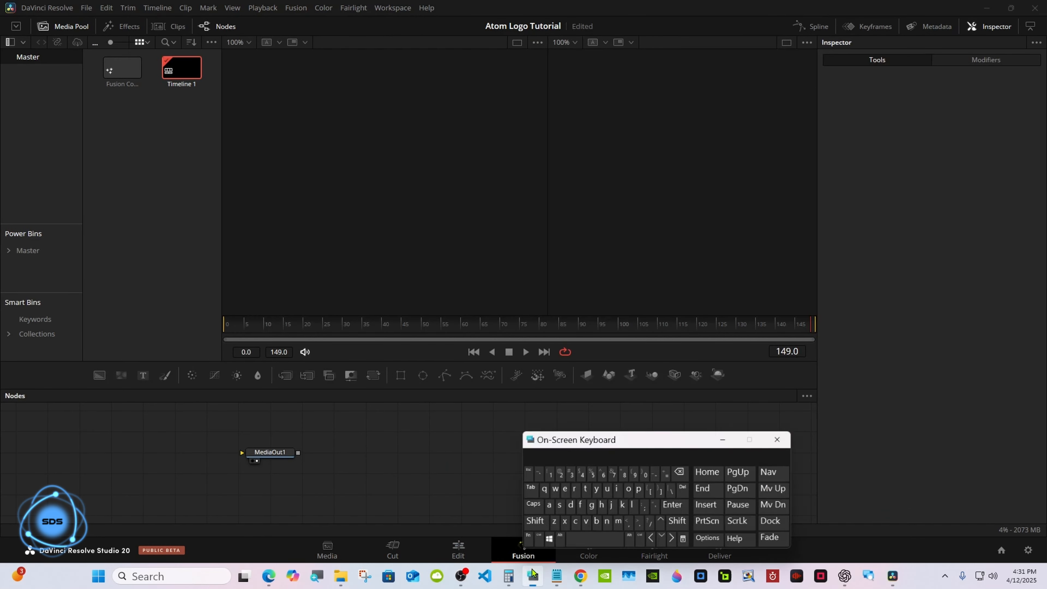
pyautogui.moveTo(559, 431); pyautogui.dragTo(740, 420)
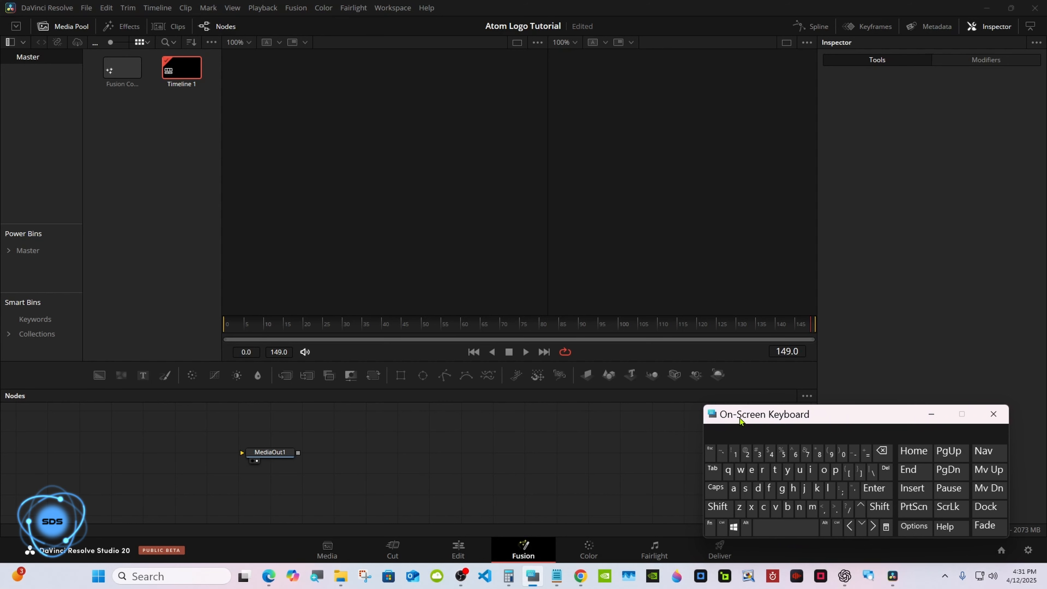
pyautogui.moveTo(740, 418); pyautogui.dragTo(761, 414)
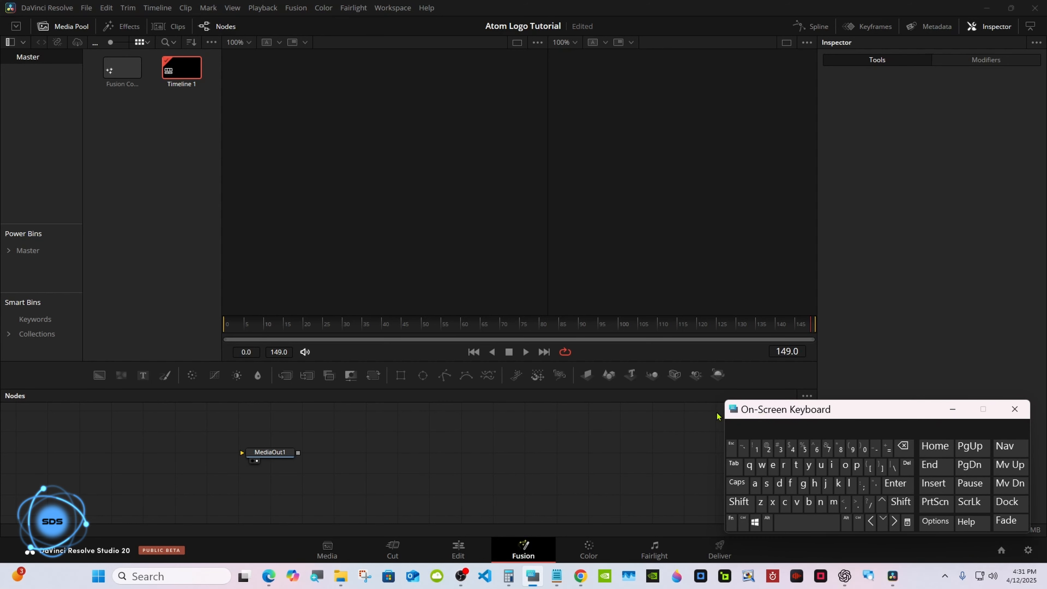
pyautogui.moveTo(543, 398); pyautogui.dragTo(509, 343)
pyautogui.moveTo(269, 411); pyautogui.dragTo(619, 432)
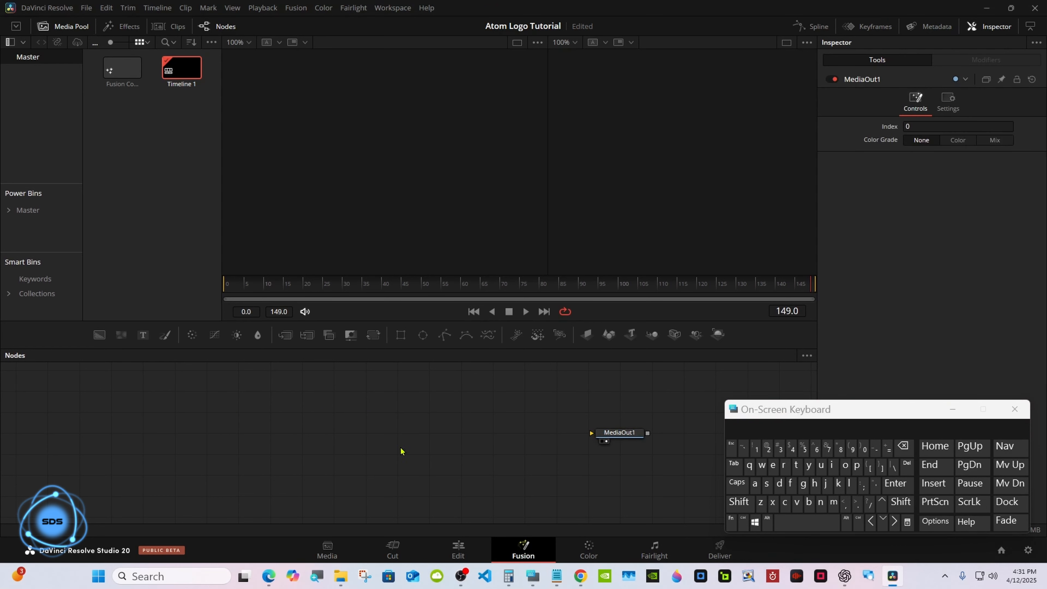
# - Add an sEllipse shape node to the composition
pyautogui.click(739, 501)
pyautogui.click(806, 522)
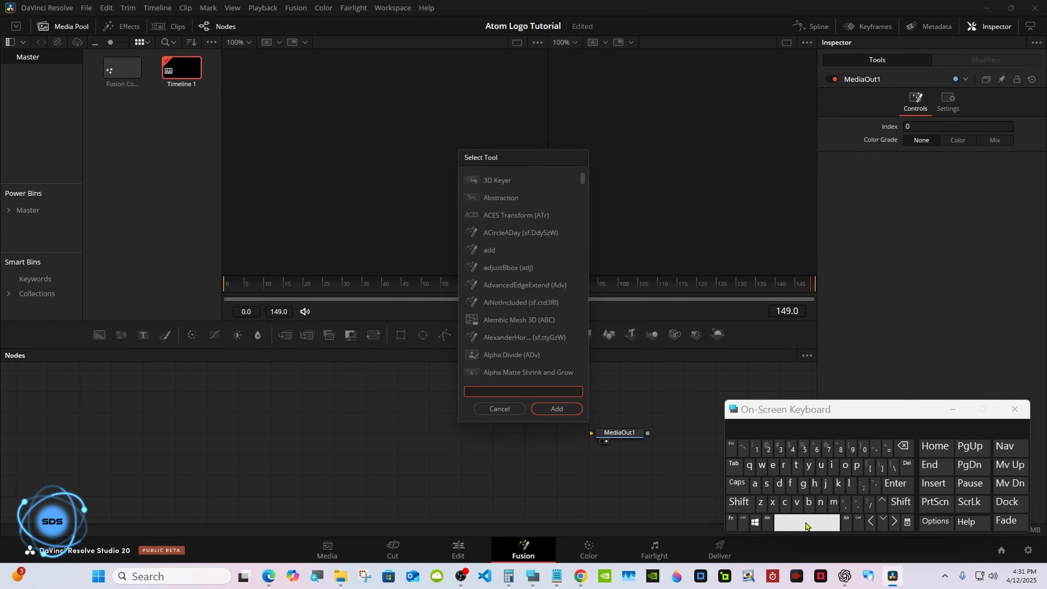
pyautogui.click(767, 484)
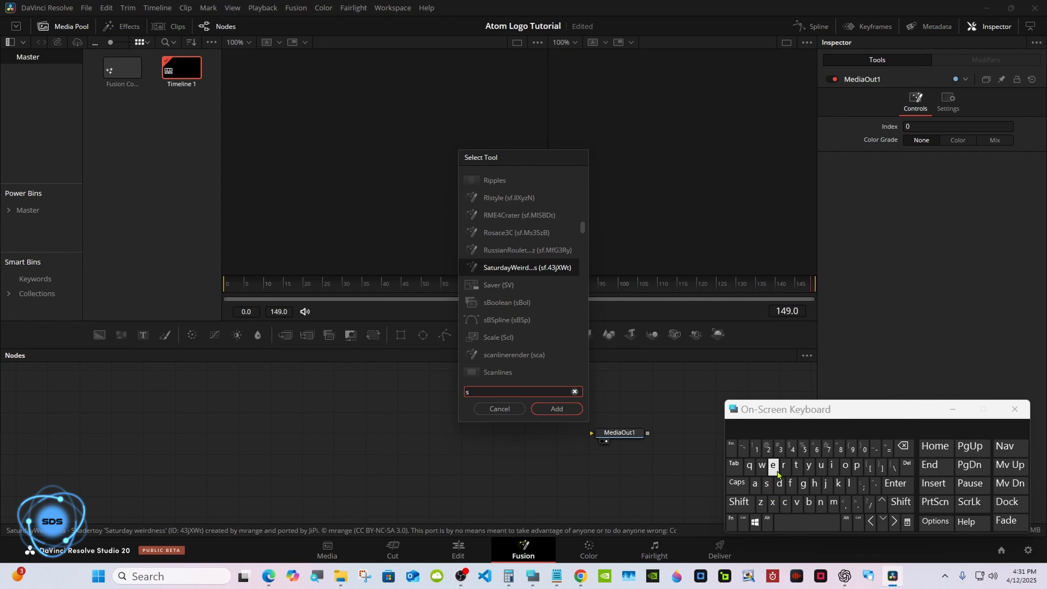
pyautogui.click(777, 471)
pyautogui.click(852, 485)
pyautogui.click(503, 181)
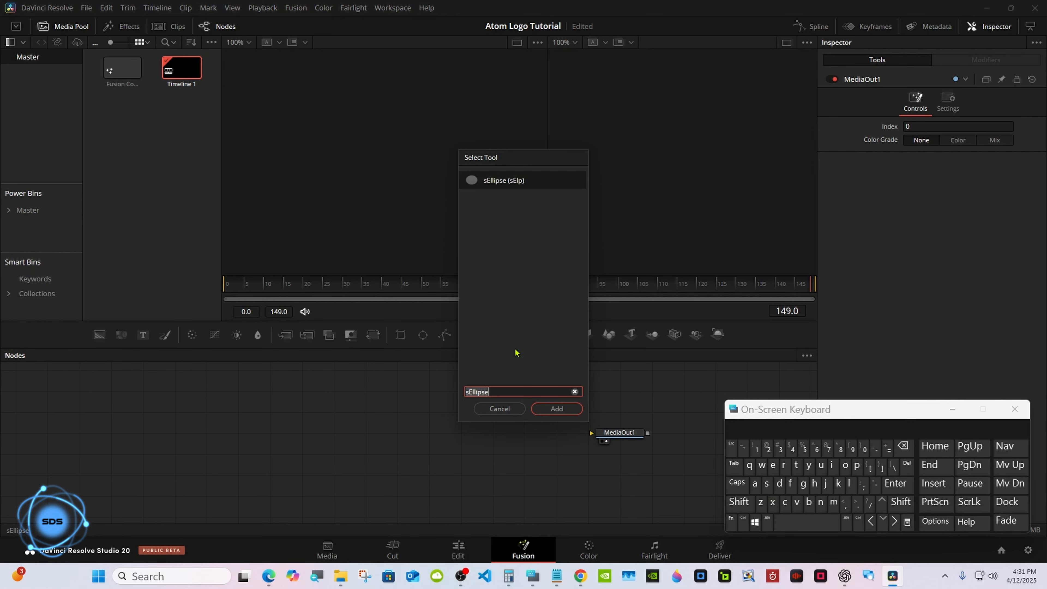
pyautogui.click(557, 409)
# - Add an sRender node fed by the sEllipse1 node
pyautogui.click(739, 501)
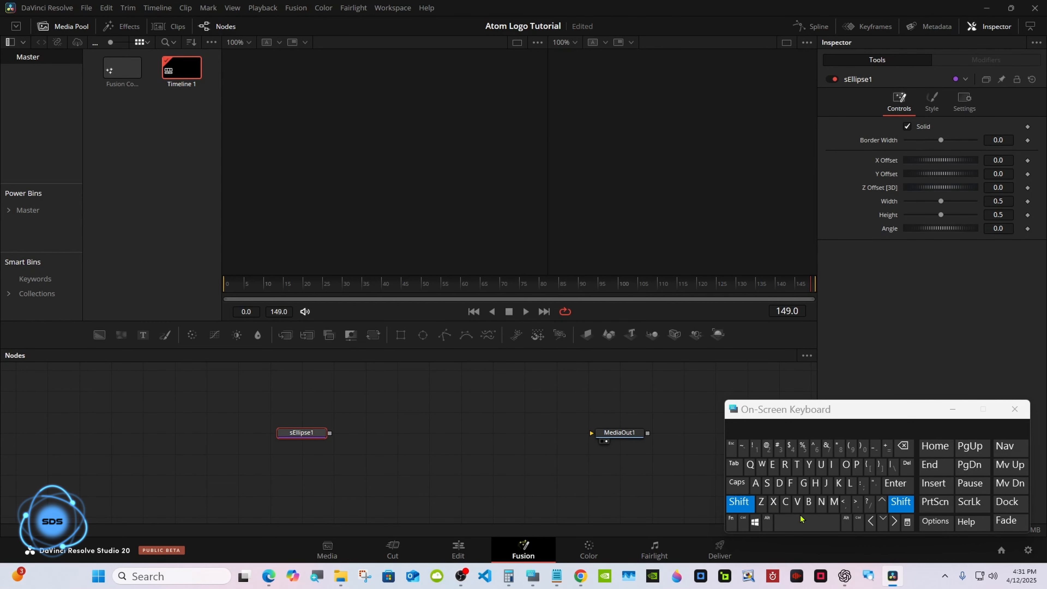
pyautogui.click(801, 519)
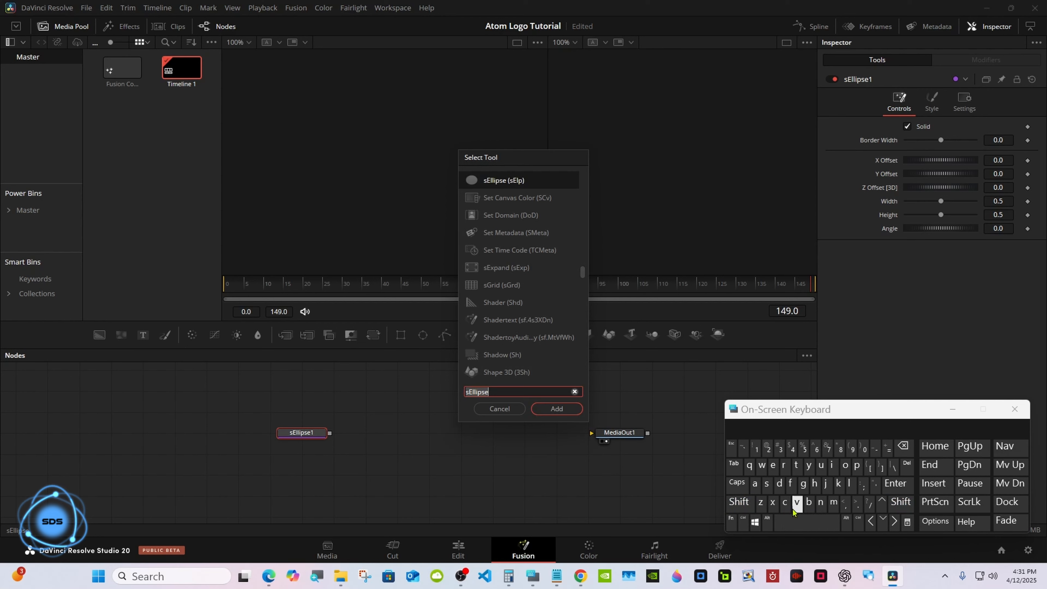
pyautogui.click(766, 484)
pyautogui.click(783, 465)
pyautogui.click(774, 467)
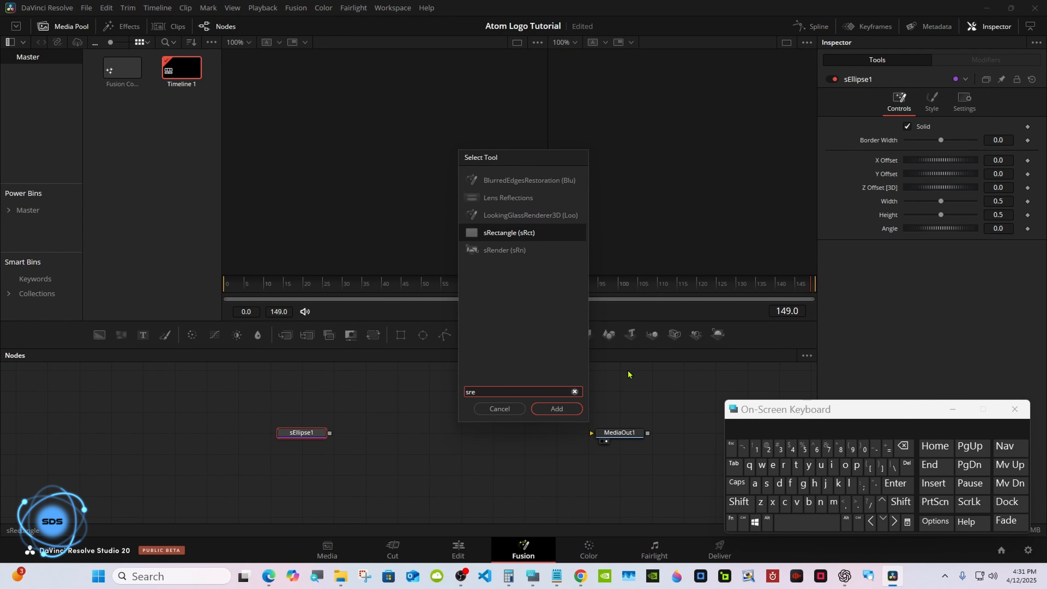
pyautogui.click(489, 252)
pyautogui.click(543, 411)
# - Connect sRender1 to MediaOut1 and show the output in a single viewer
pyautogui.moveTo(368, 434); pyautogui.dragTo(605, 434)
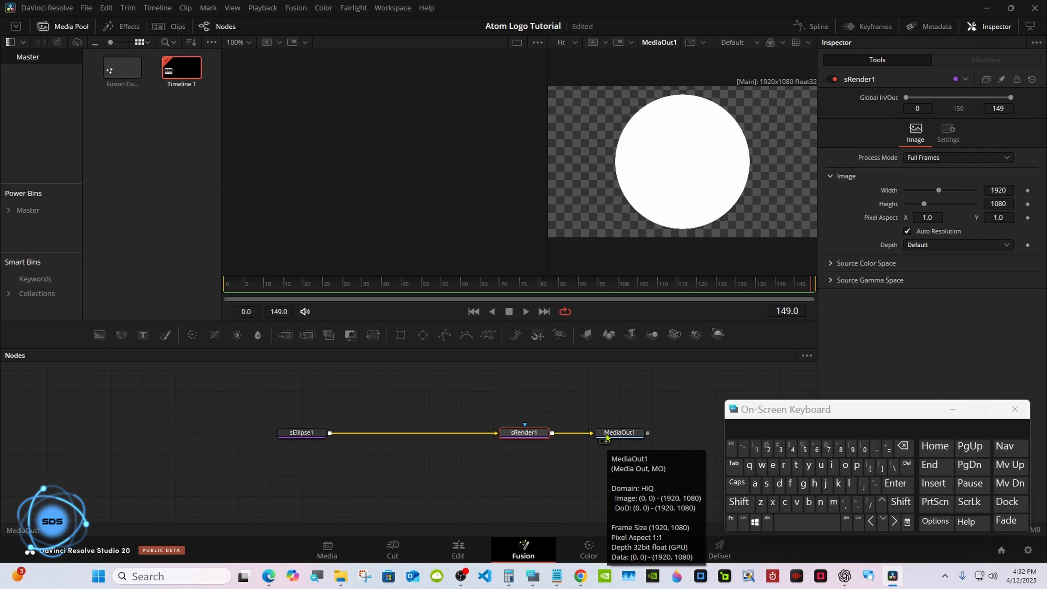
pyautogui.moveTo(550, 173); pyautogui.dragTo(448, 163)
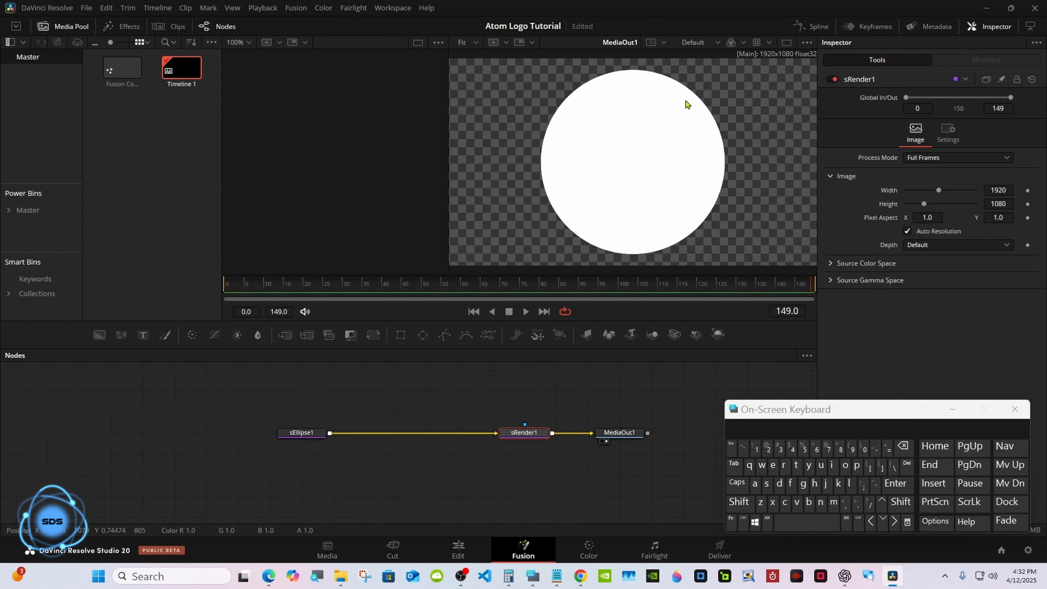
pyautogui.click(786, 43)
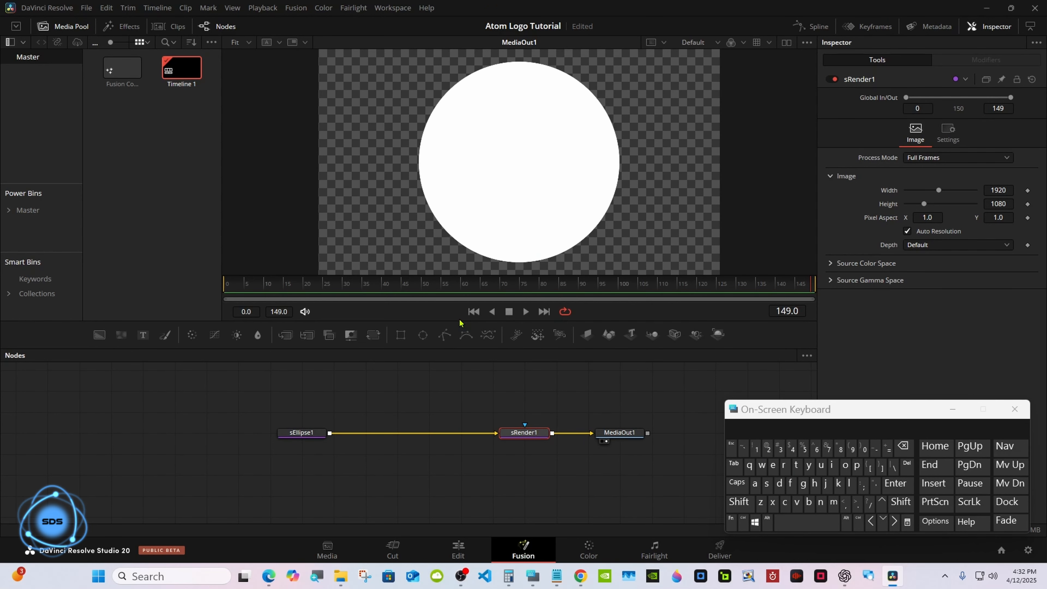
# - Add an expression to sEllipse1's Width that links it to Height so the shape stays circular
pyautogui.click(315, 436)
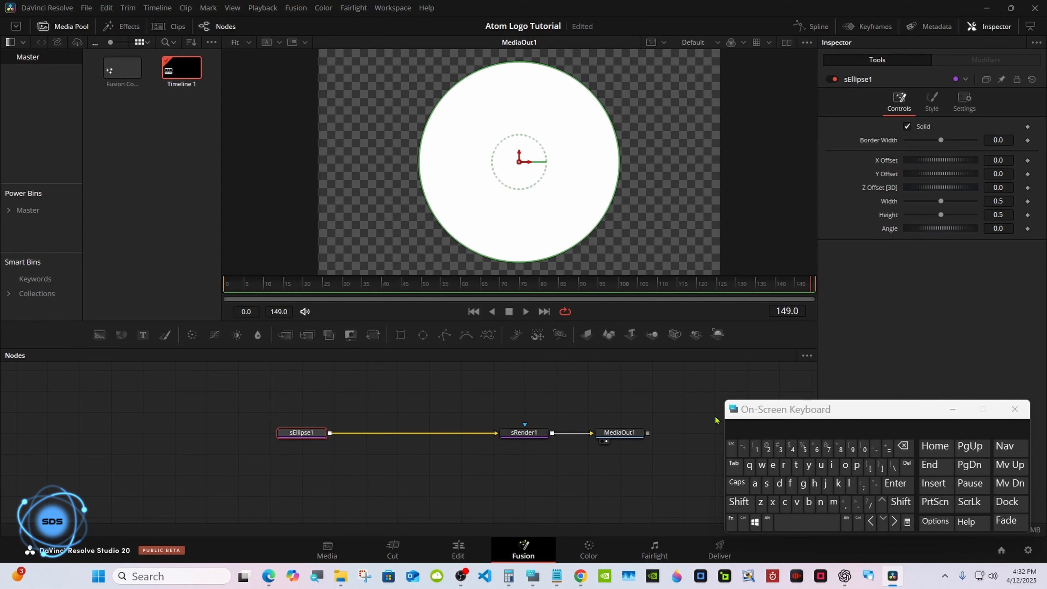
pyautogui.moveTo(872, 415); pyautogui.dragTo(684, 433)
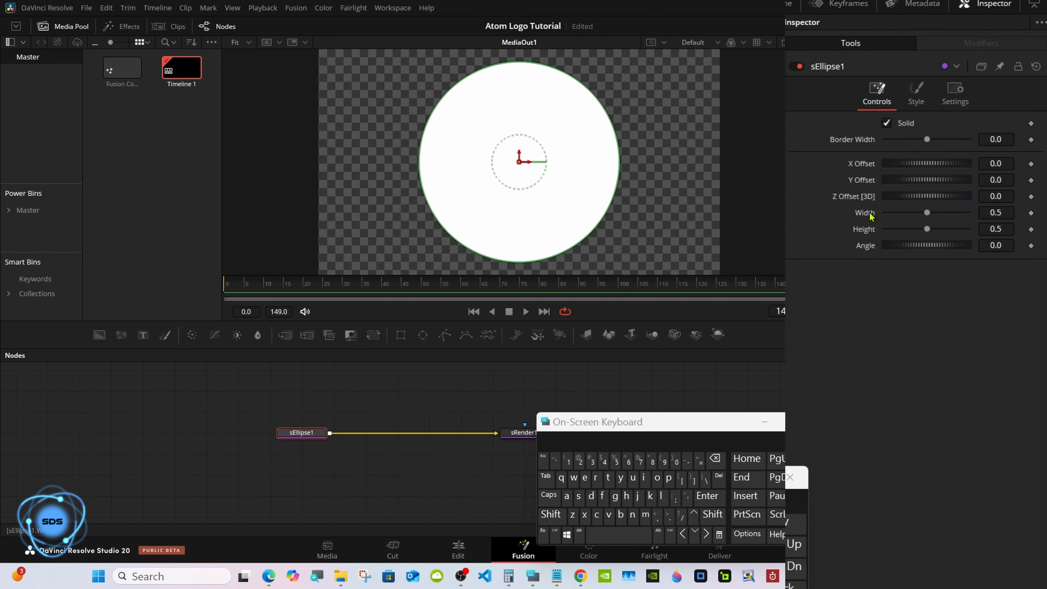
pyautogui.moveTo(926, 230); pyautogui.dragTo(922, 231)
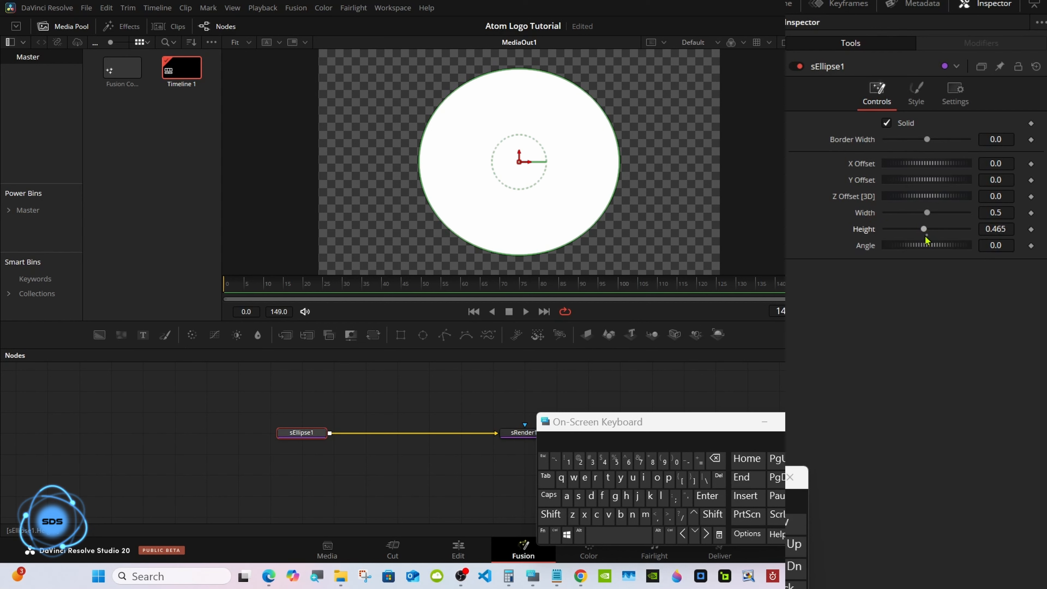
pyautogui.doubleClick(924, 231)
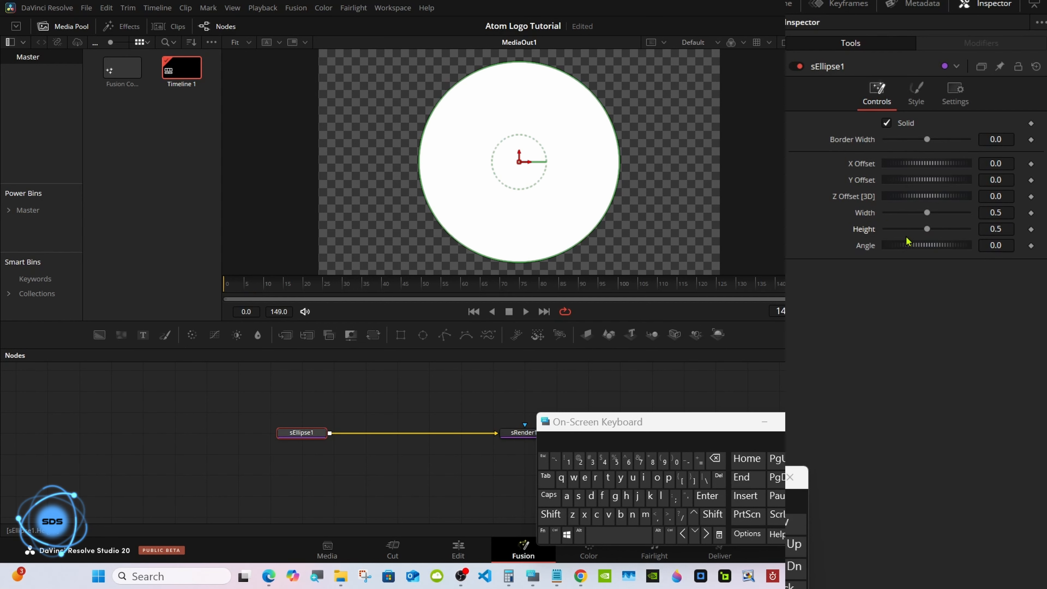
pyautogui.rightClick(867, 214)
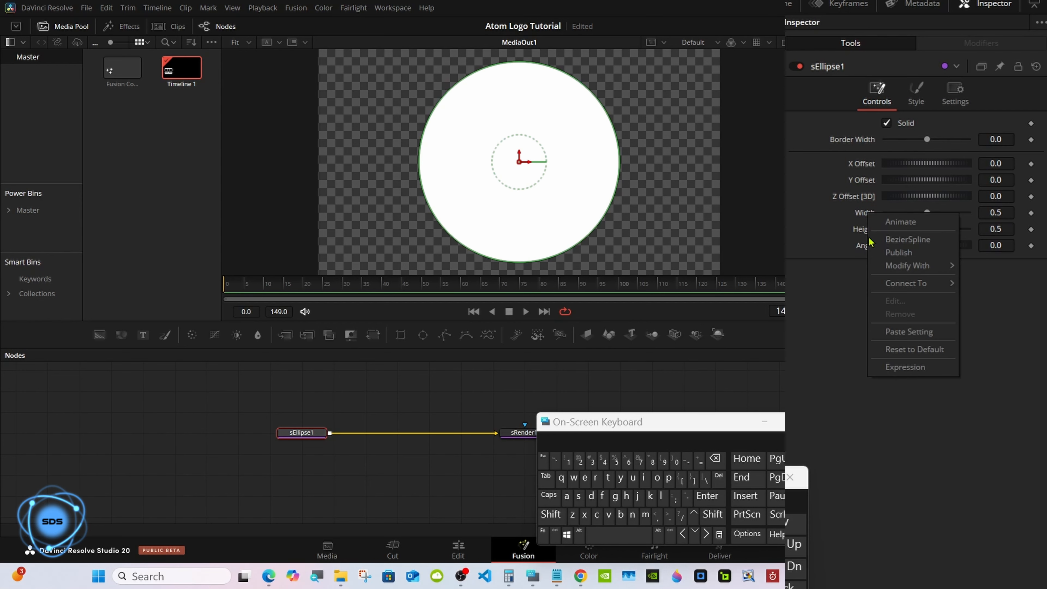
pyautogui.click(903, 368)
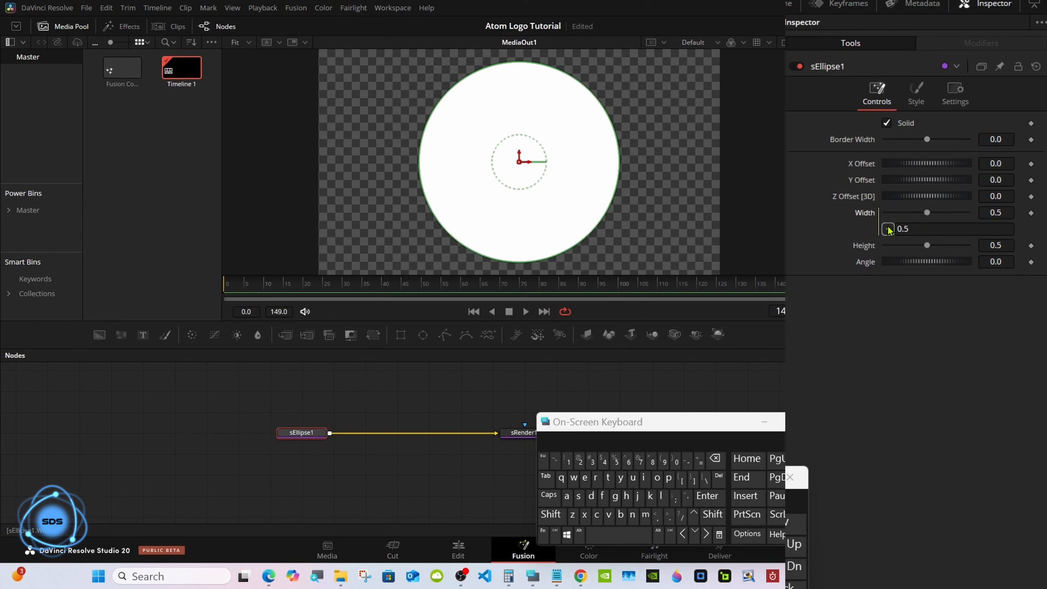
pyautogui.moveTo(887, 230); pyautogui.dragTo(914, 248)
# - Set the height of sEllipse1 to 0.35
pyautogui.click(996, 244)
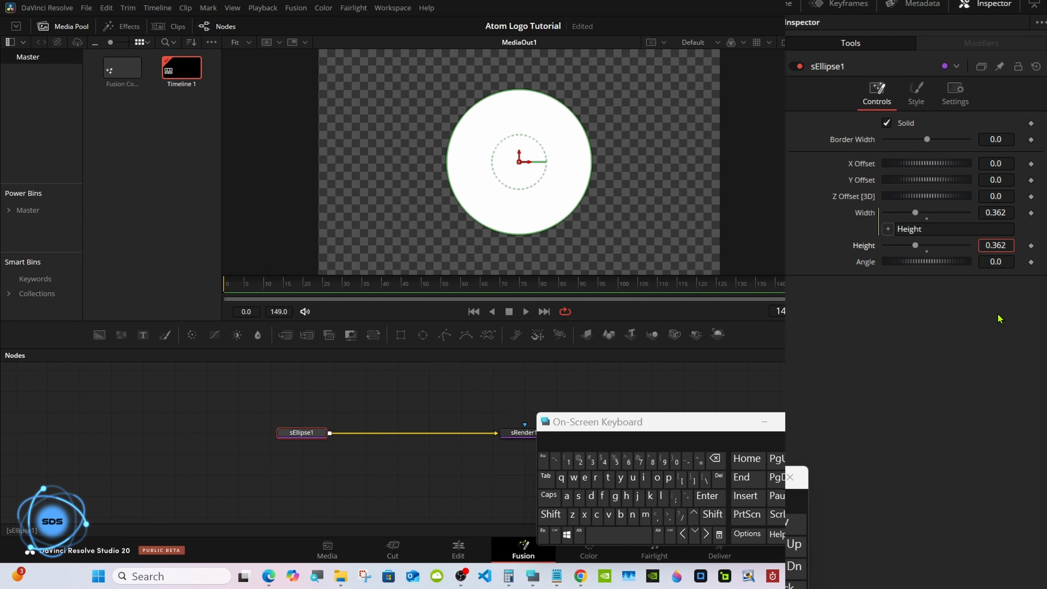
pyautogui.click(715, 458)
pyautogui.click(715, 458)
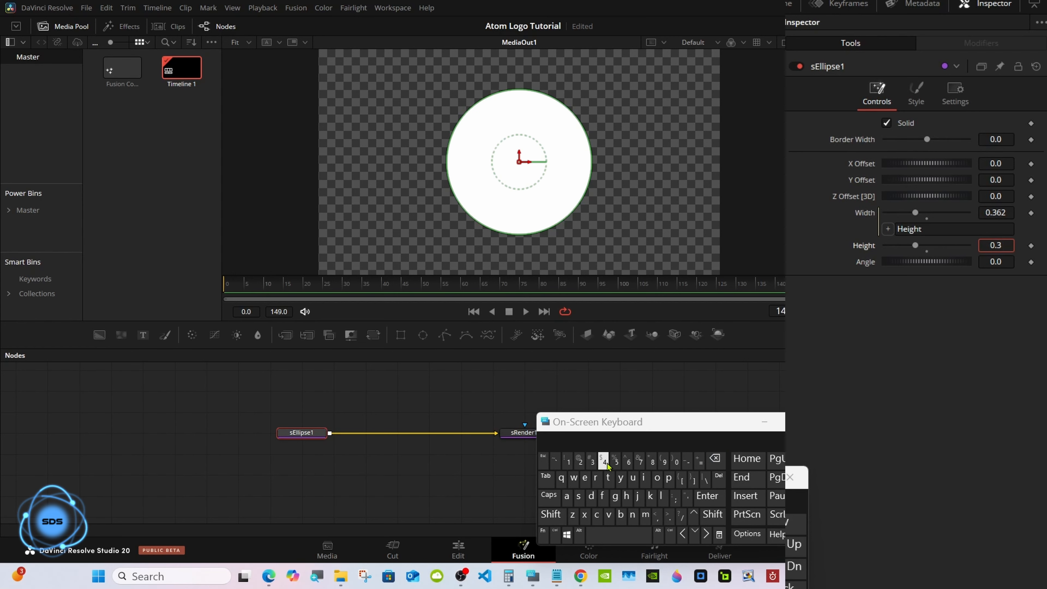
pyautogui.click(615, 460)
pyautogui.click(707, 496)
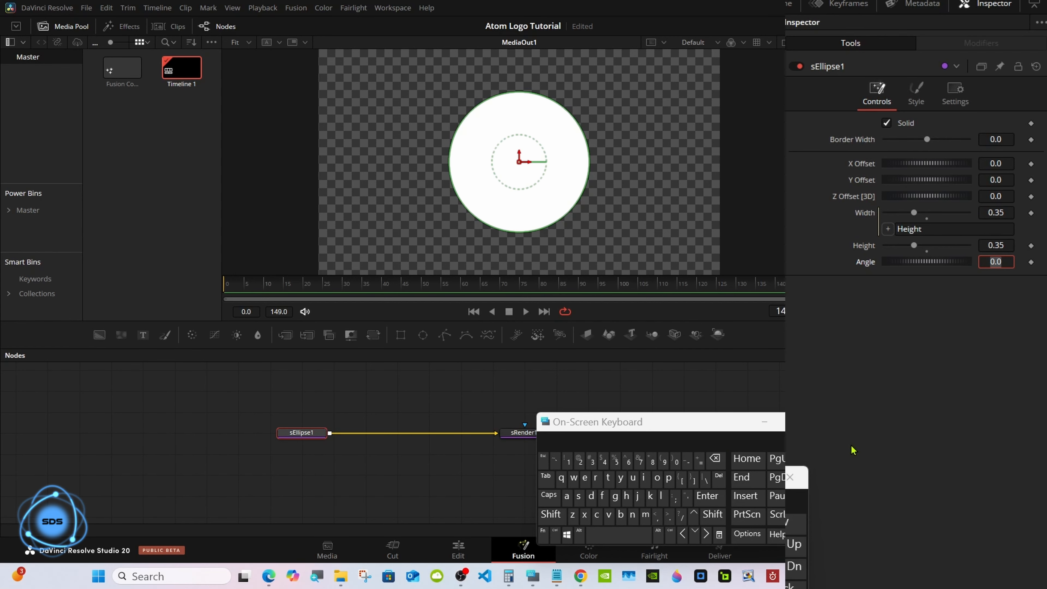
# - Turn off Solid for sEllipse1 and reduce the outline to a dot with border width 0.035 and length 0.0
pyautogui.click(886, 123)
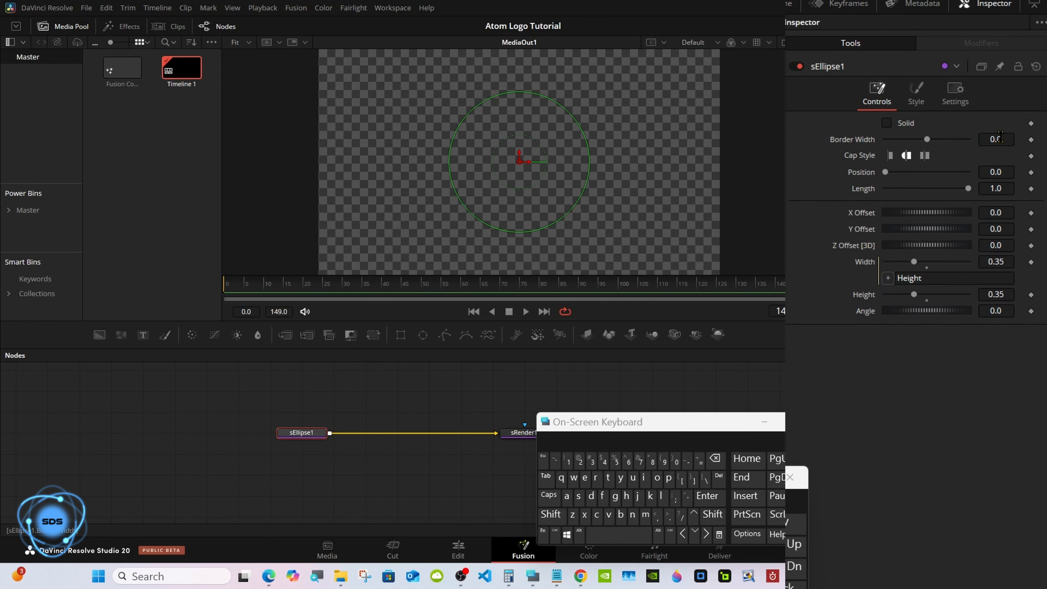
pyautogui.click(1002, 139)
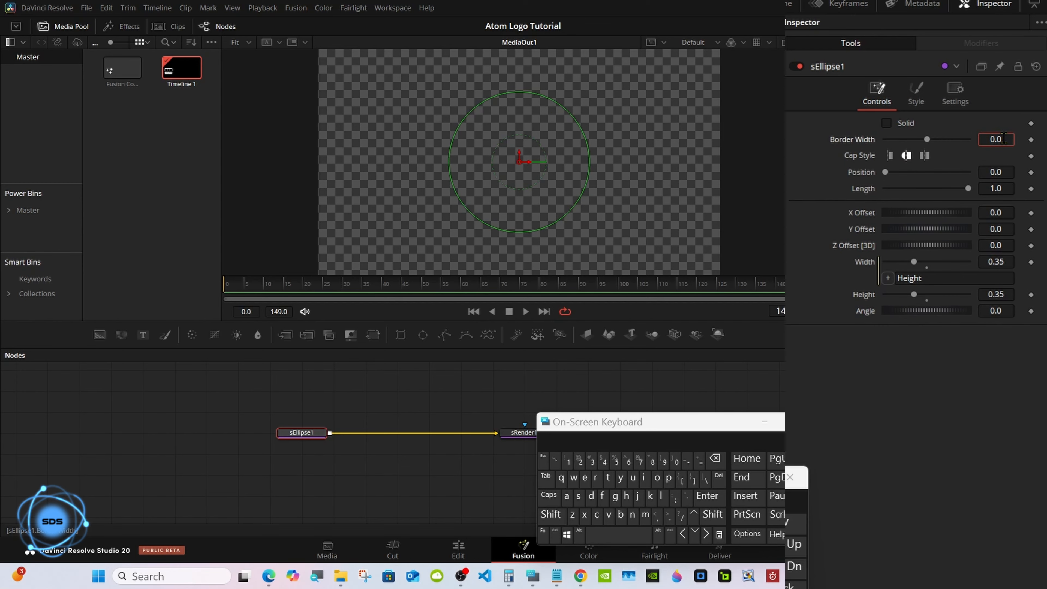
pyautogui.click(592, 460)
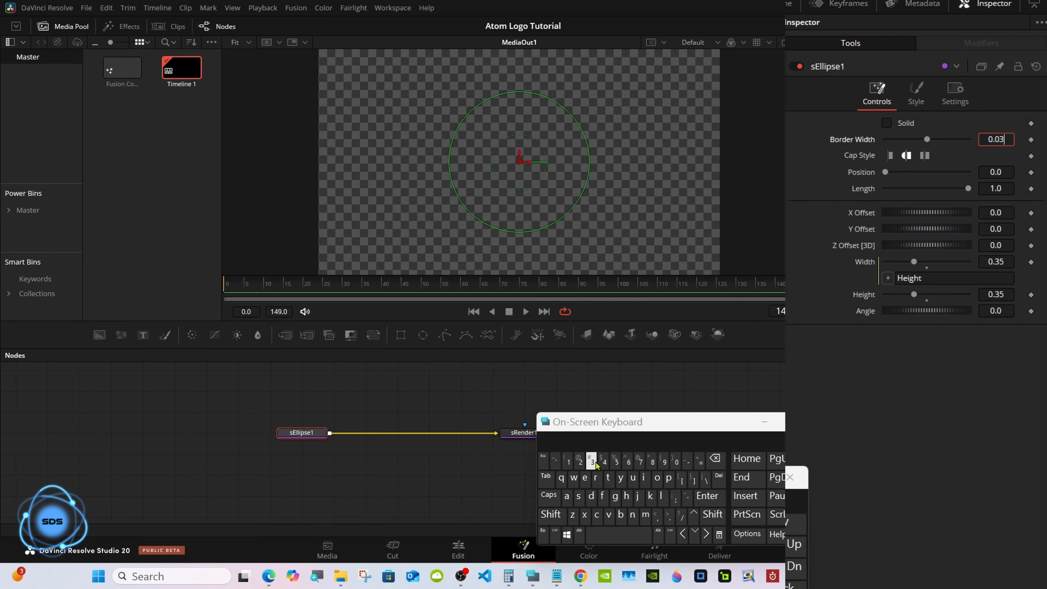
pyautogui.click(616, 460)
pyautogui.click(707, 495)
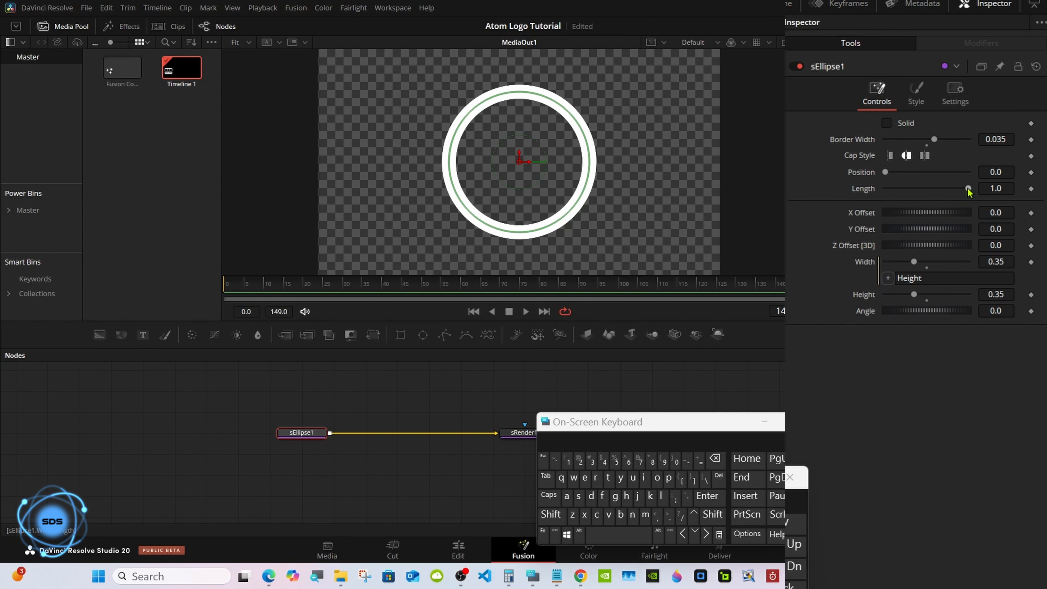
pyautogui.moveTo(968, 190); pyautogui.dragTo(863, 190)
# - Copy the sEllipse1 node and paste an instance of it directly below the original
pyautogui.moveTo(626, 420); pyautogui.dragTo(767, 400)
pyautogui.rightClick(310, 436)
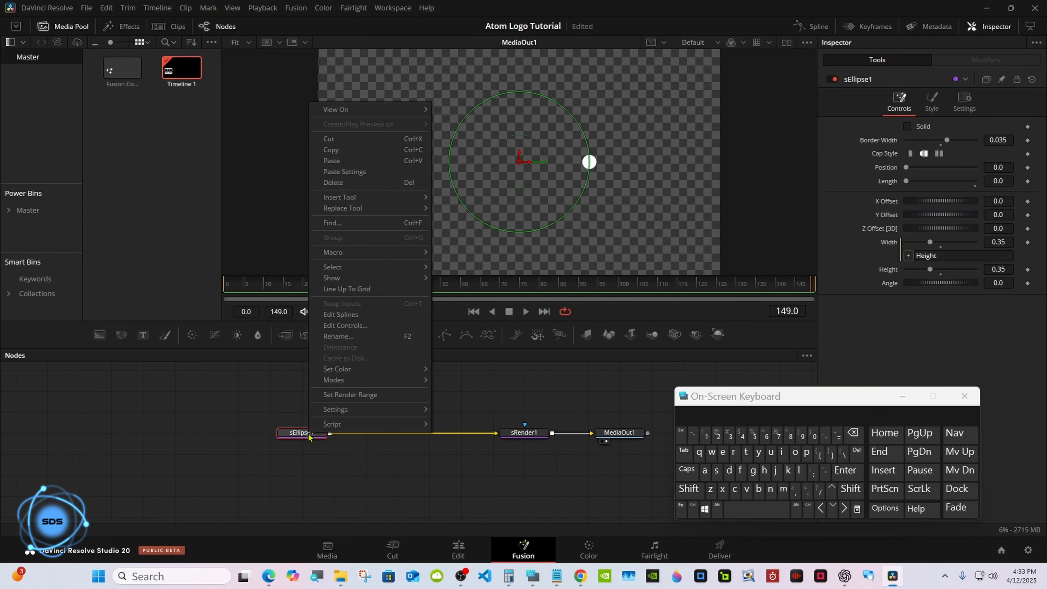
pyautogui.click(349, 154)
pyautogui.click(303, 473)
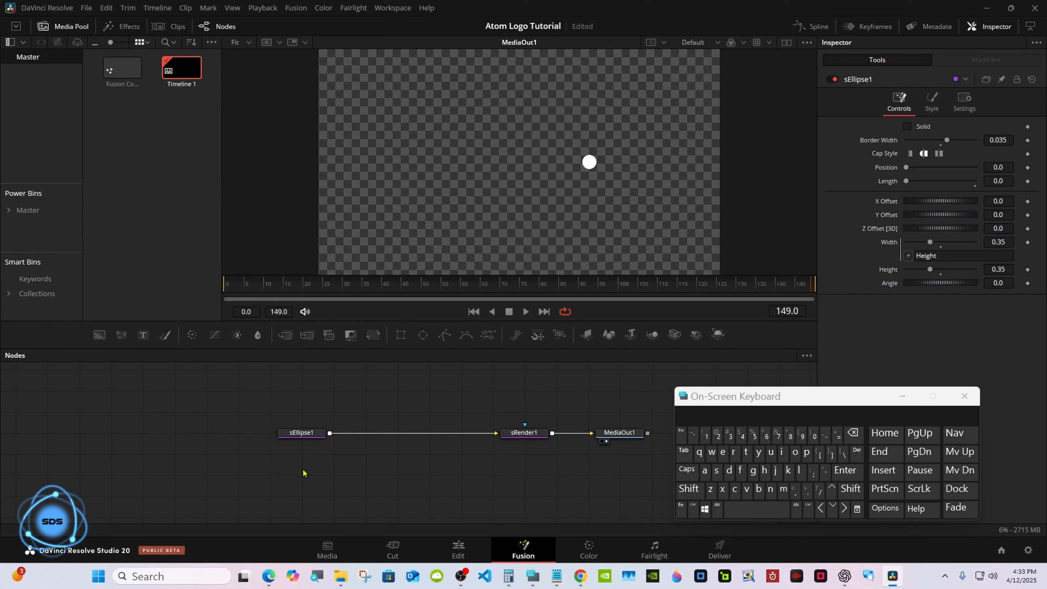
pyautogui.rightClick(303, 472)
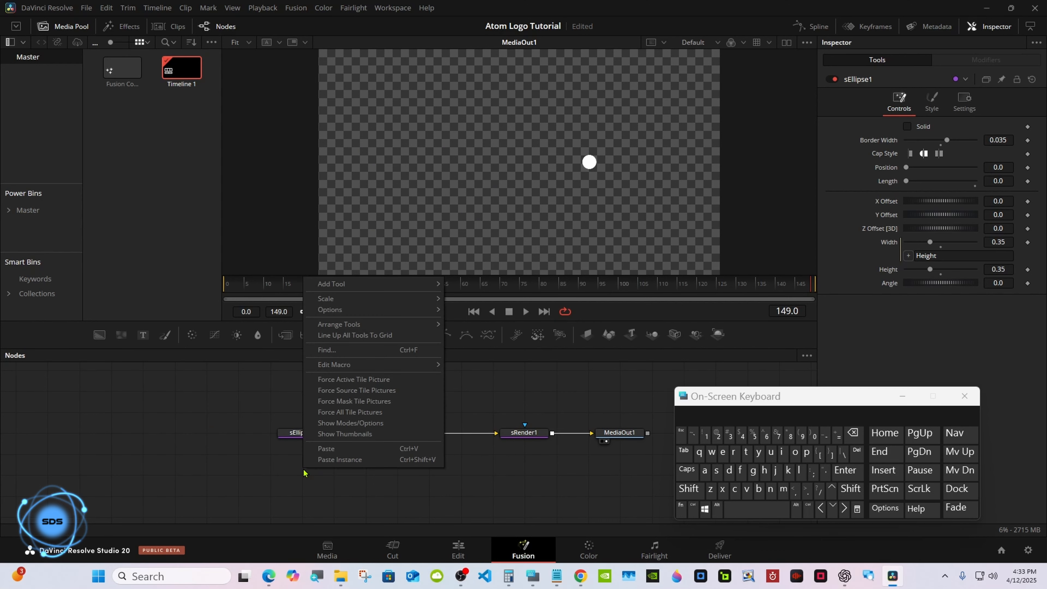
pyautogui.click(339, 459)
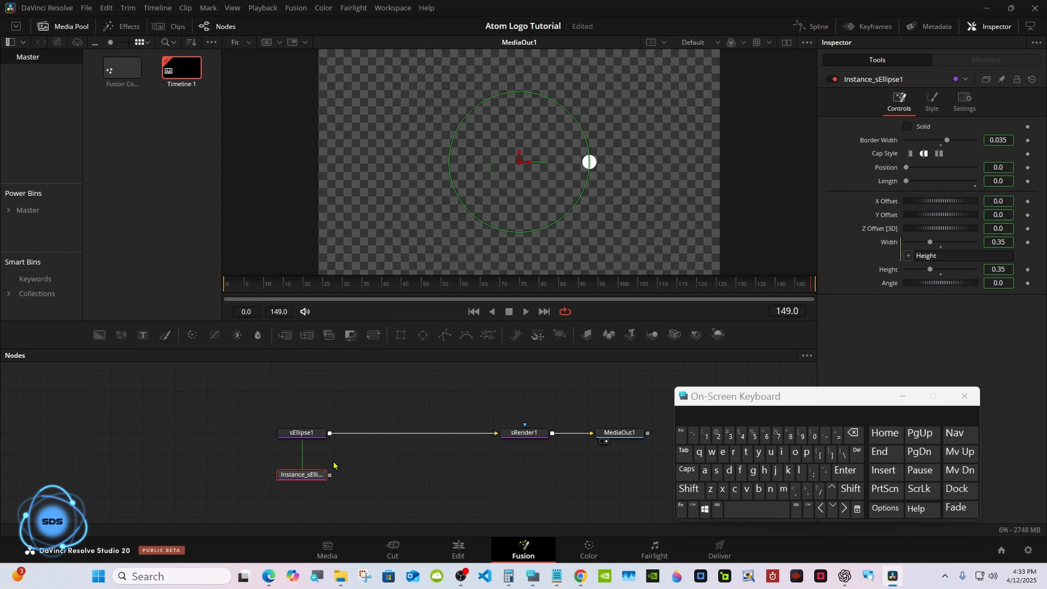
# - Paste two more instances of sEllipse1 beneath the first instance
pyautogui.rightClick(304, 513)
pyautogui.click(308, 501)
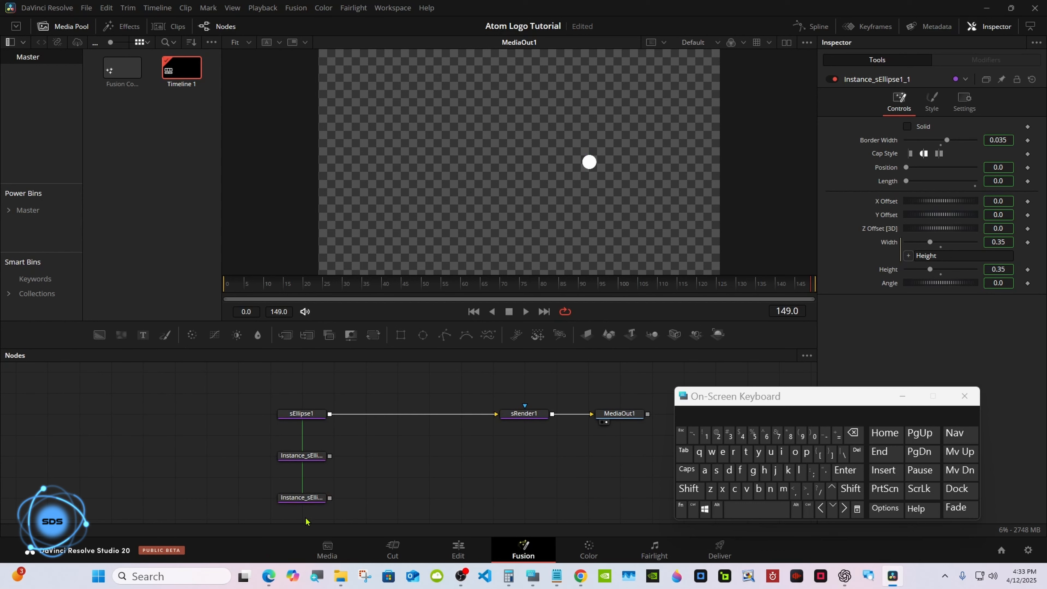
pyautogui.rightClick(305, 522)
pyautogui.click(326, 511)
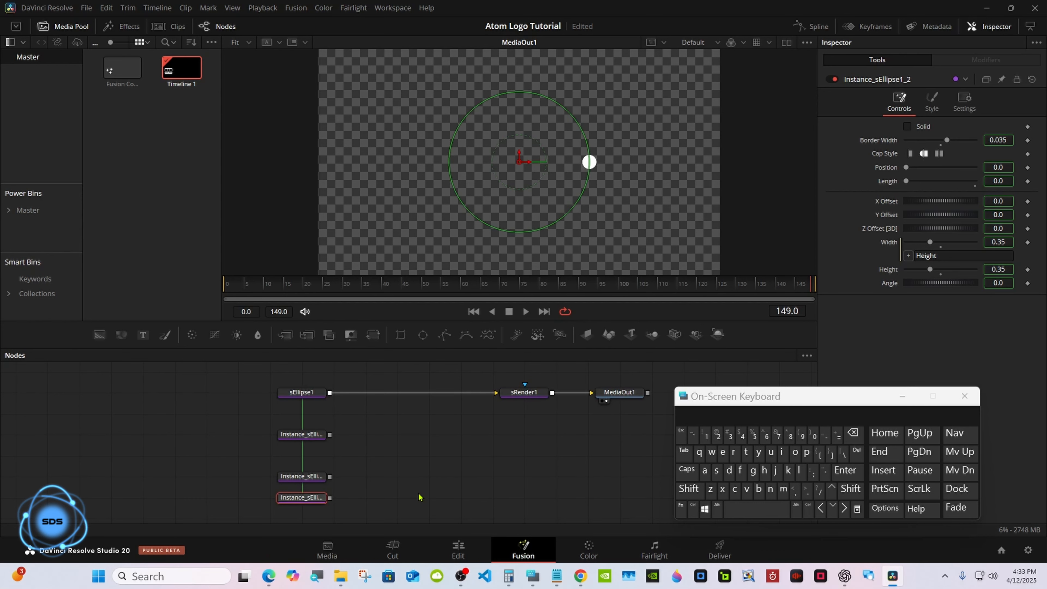
# - Merge the first instance with sEllipse1, and deinstance the Border Width and Length of Instance_sEllipse1
pyautogui.moveTo(329, 435); pyautogui.dragTo(330, 392)
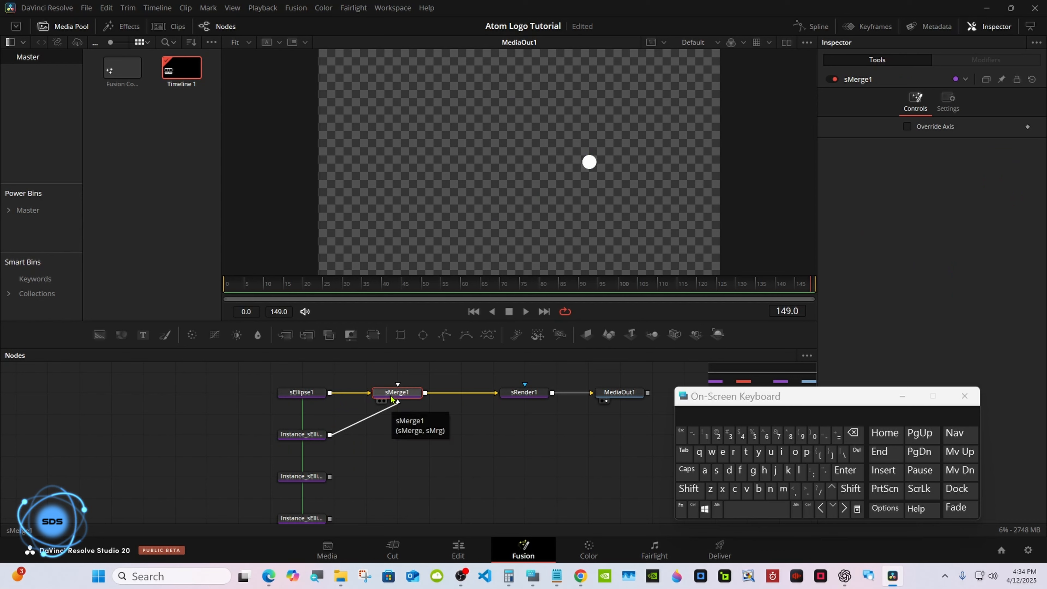
pyautogui.click(301, 437)
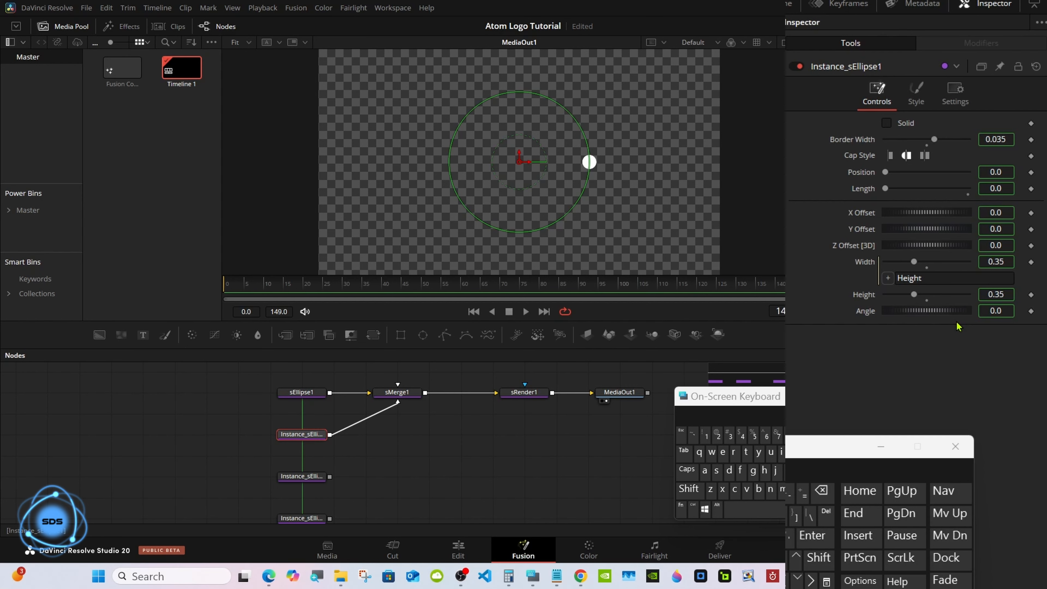
pyautogui.rightClick(844, 144)
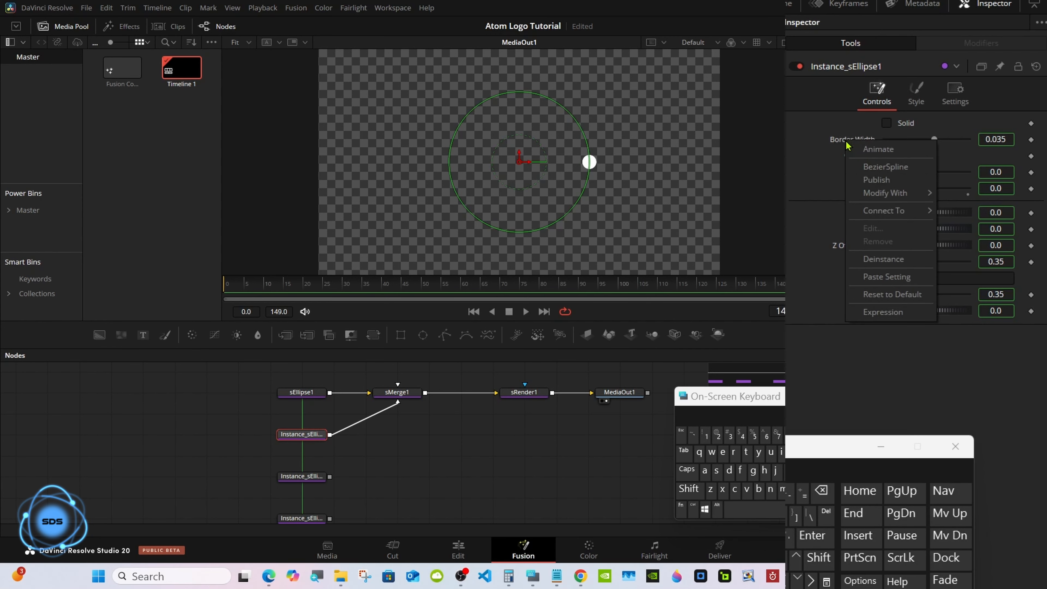
pyautogui.click(873, 267)
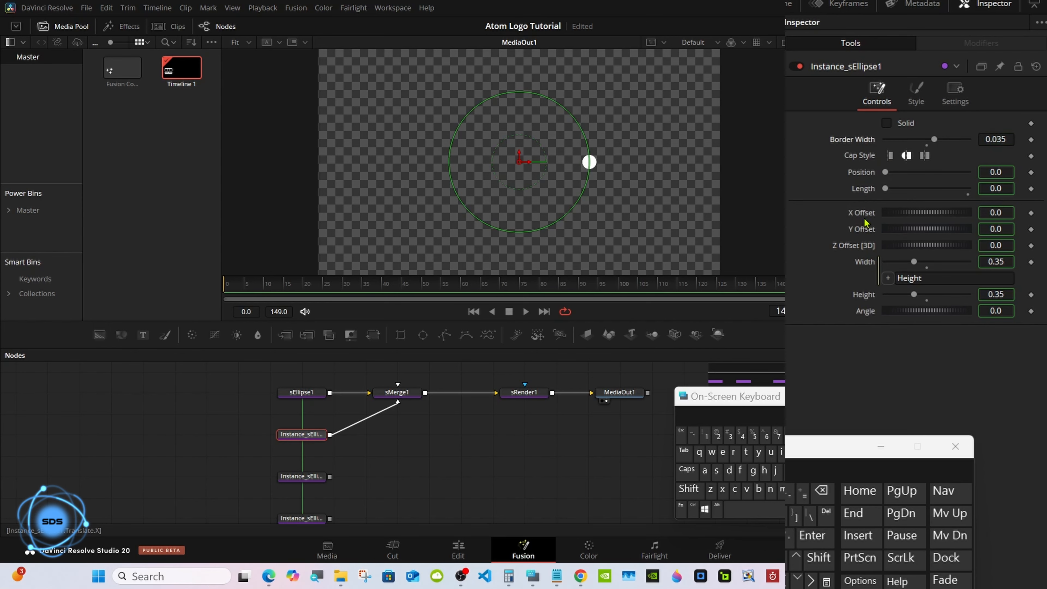
pyautogui.rightClick(864, 189)
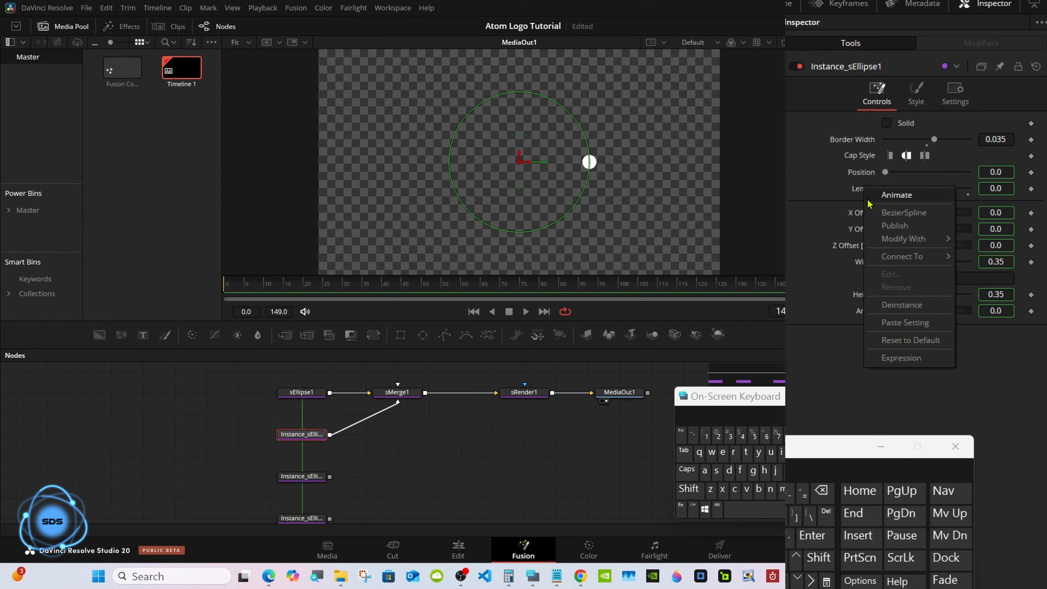
pyautogui.click(887, 300)
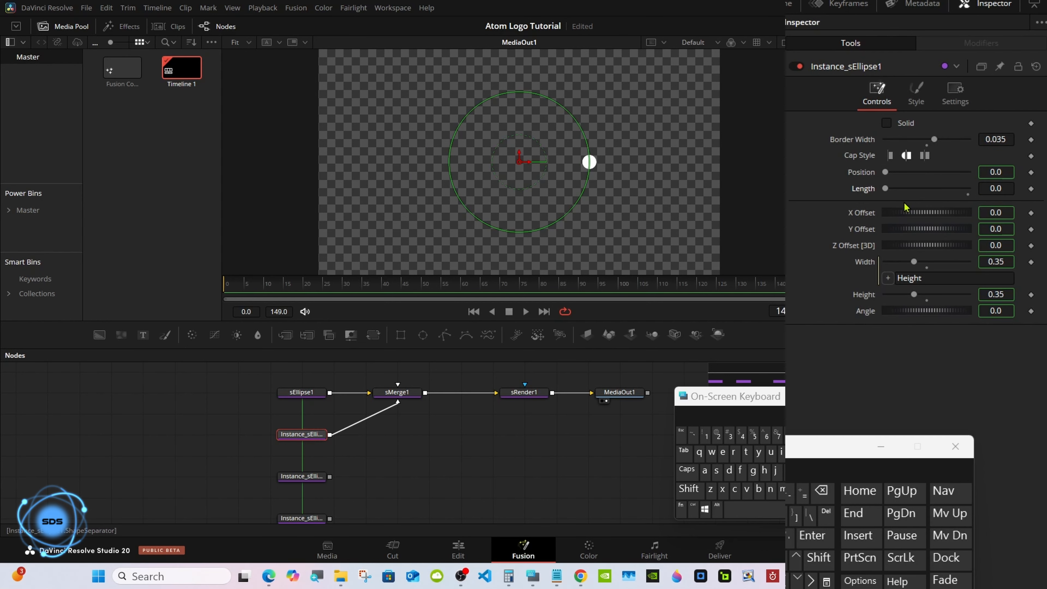
# - Set the length of Instance_sEllipse1 to 1/3
pyautogui.click(1005, 187)
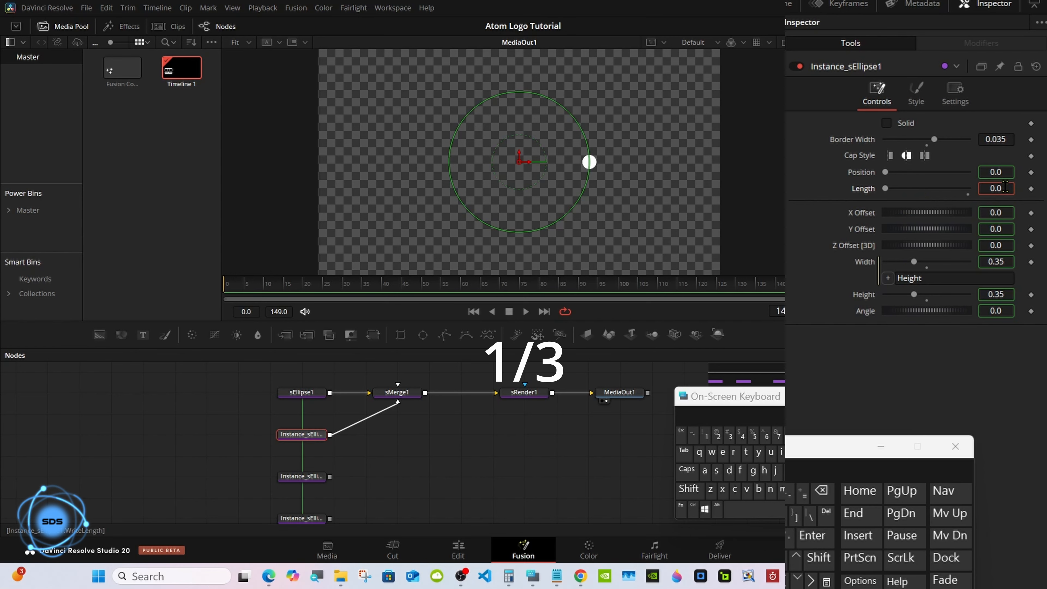
pyautogui.click(821, 490)
pyautogui.click(821, 490)
pyautogui.click(821, 489)
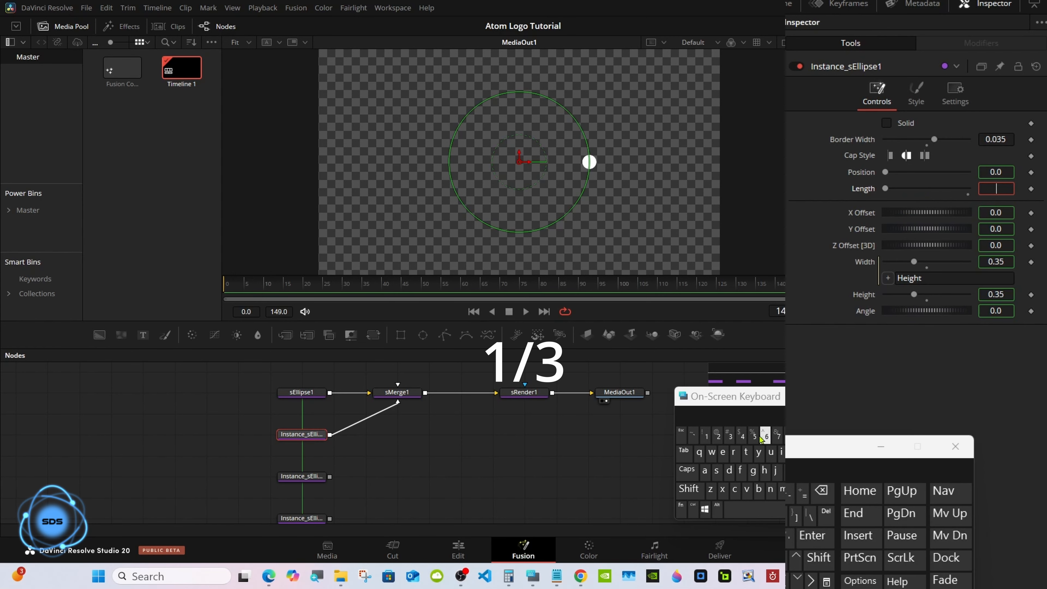
pyautogui.click(705, 435)
pyautogui.click(786, 559)
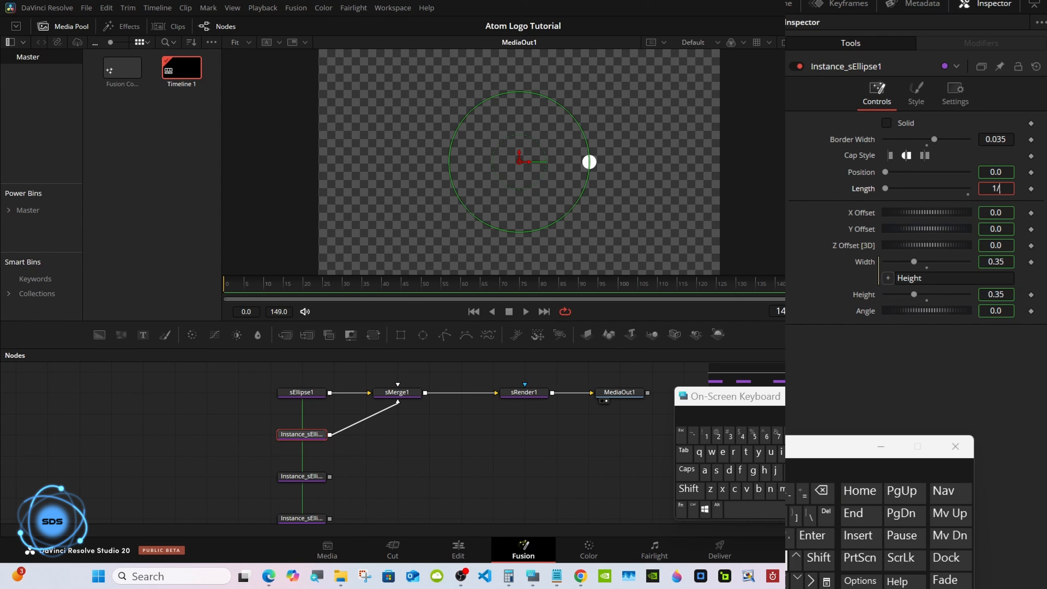
pyautogui.click(729, 435)
pyautogui.click(812, 535)
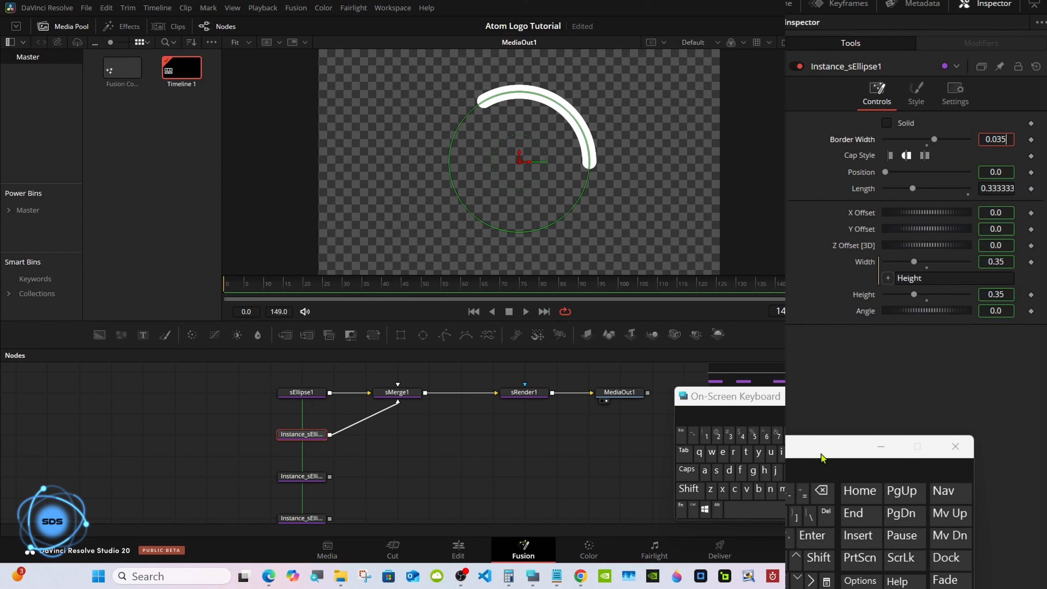
# - Set the border width of Instance_sEllipse1 to 0.015
pyautogui.click(822, 491)
pyautogui.click(822, 491)
pyautogui.click(706, 435)
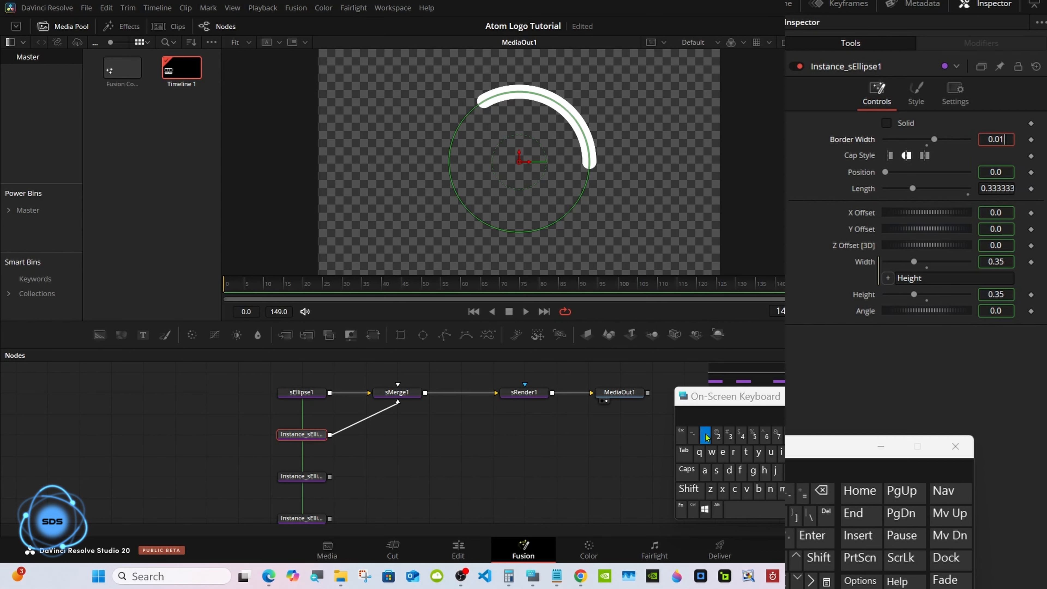
pyautogui.click(753, 436)
pyautogui.click(812, 535)
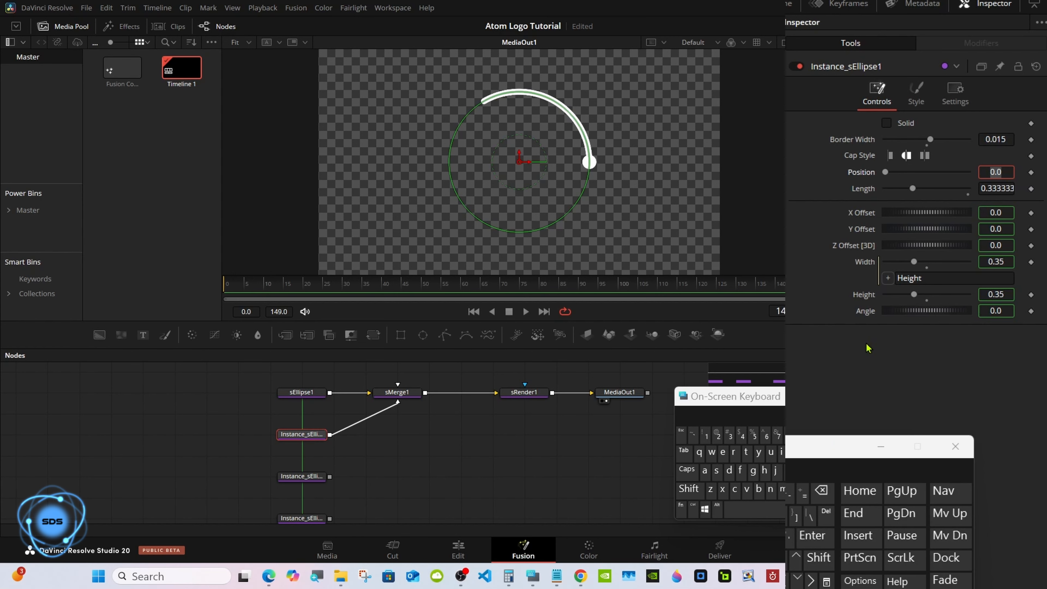
# - Deinstance the Opacity of Instance_sEllipse1 and set it to 0.75
pyautogui.click(917, 90)
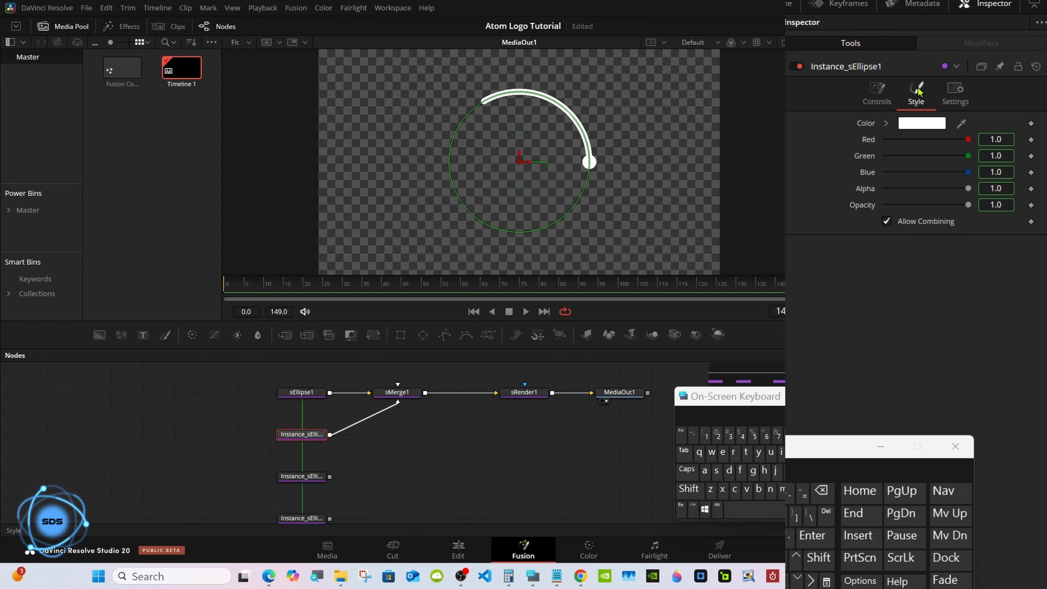
pyautogui.rightClick(868, 208)
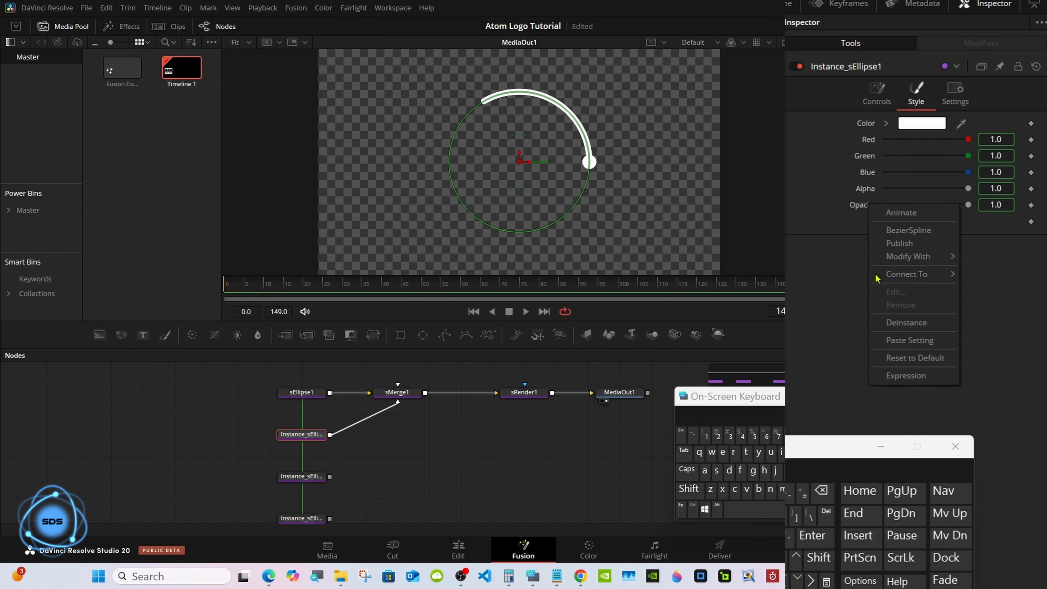
pyautogui.click(905, 323)
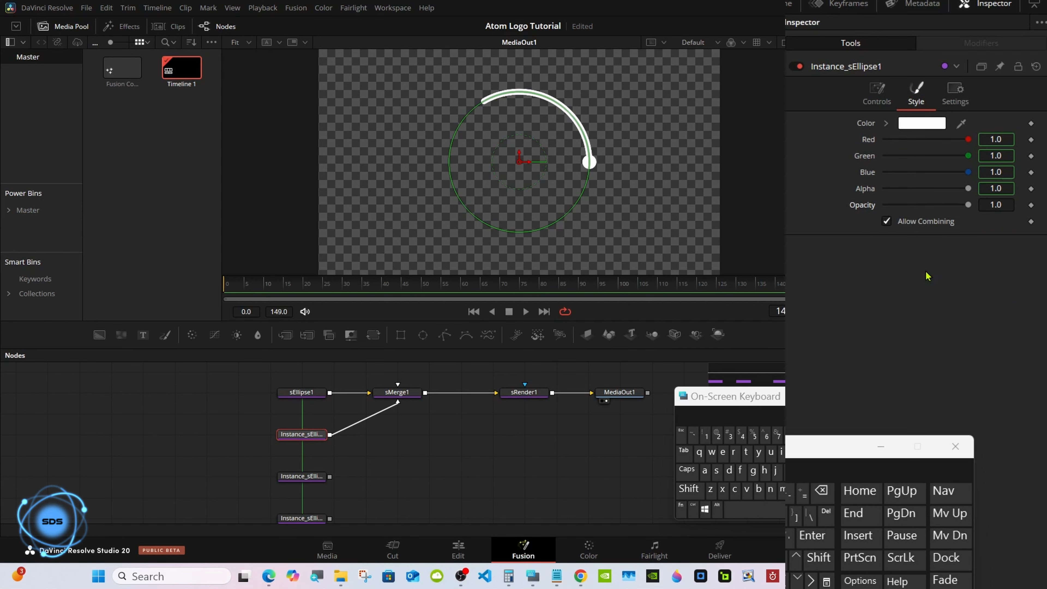
pyautogui.moveTo(968, 205); pyautogui.dragTo(953, 208)
pyautogui.click(1004, 205)
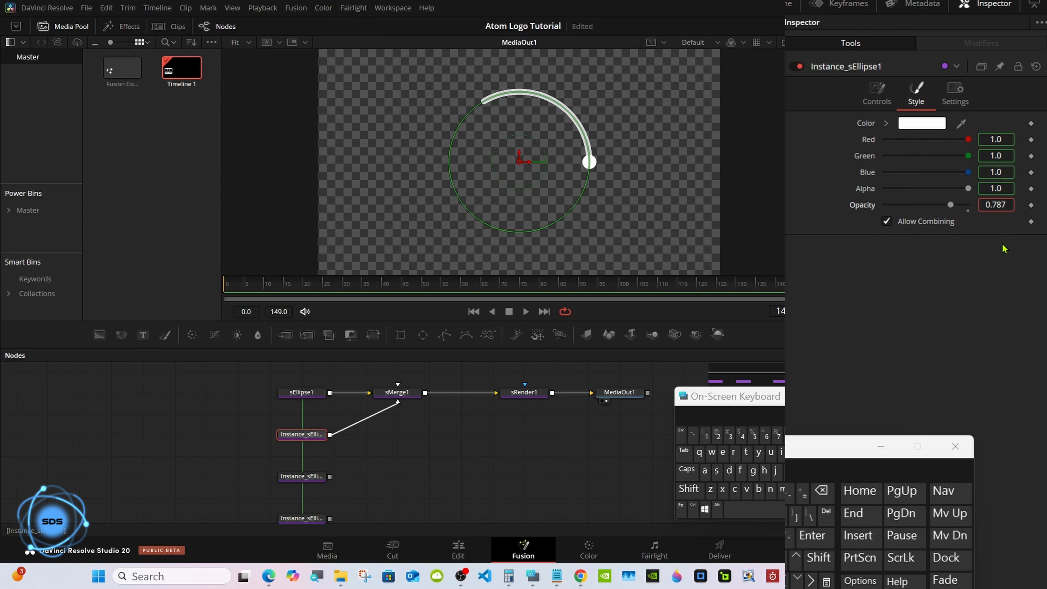
pyautogui.click(821, 490)
pyautogui.click(821, 489)
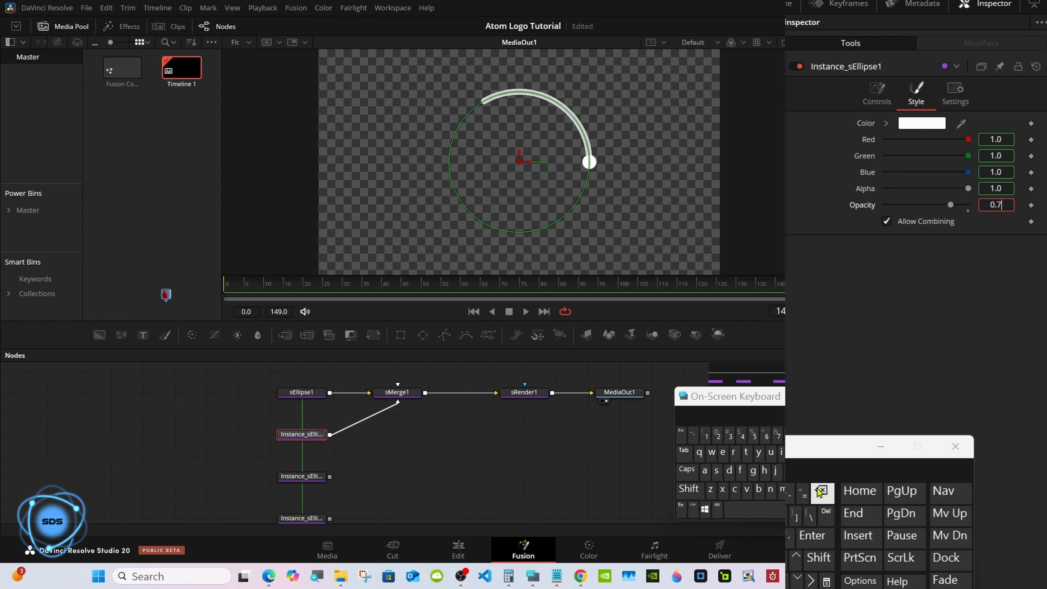
pyautogui.click(750, 438)
pyautogui.click(812, 535)
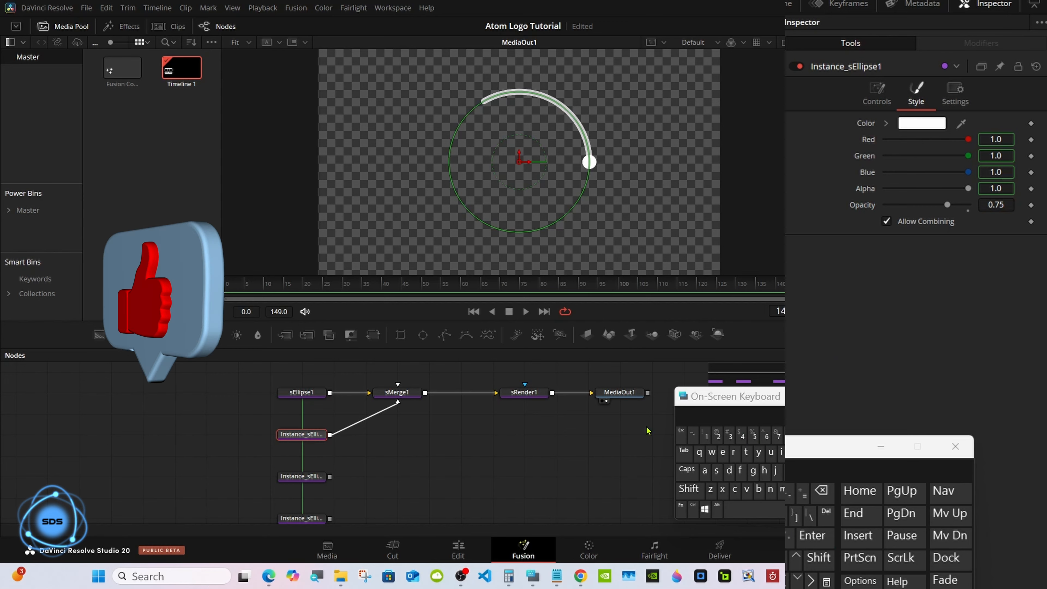
# - Connect the second instance to sMerge1, and deinstance the Border Width and Length of Instance_sEllipse1_1
pyautogui.moveTo(330, 476); pyautogui.dragTo(399, 395)
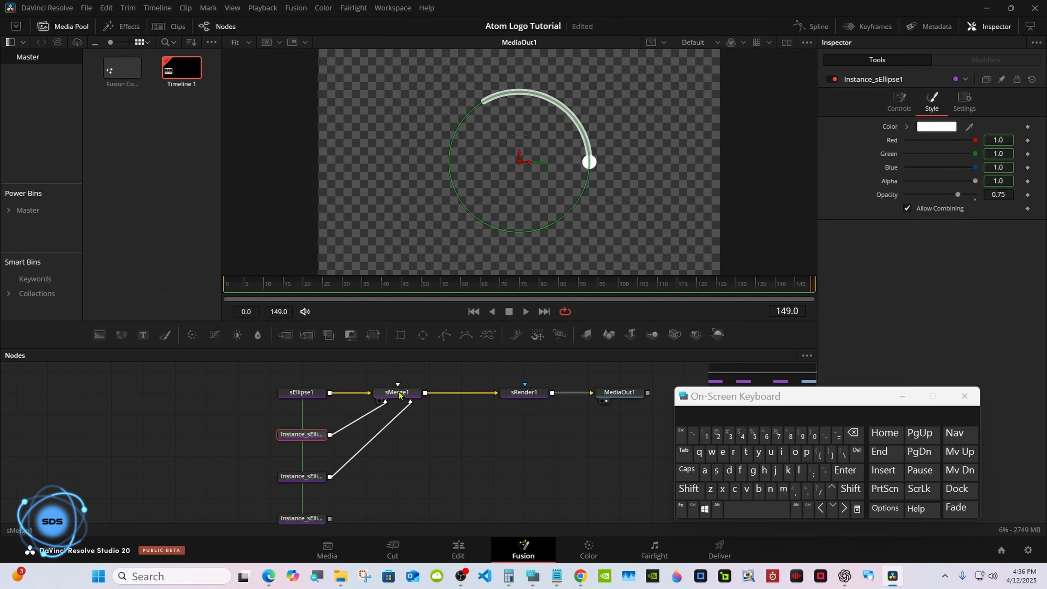
pyautogui.click(303, 476)
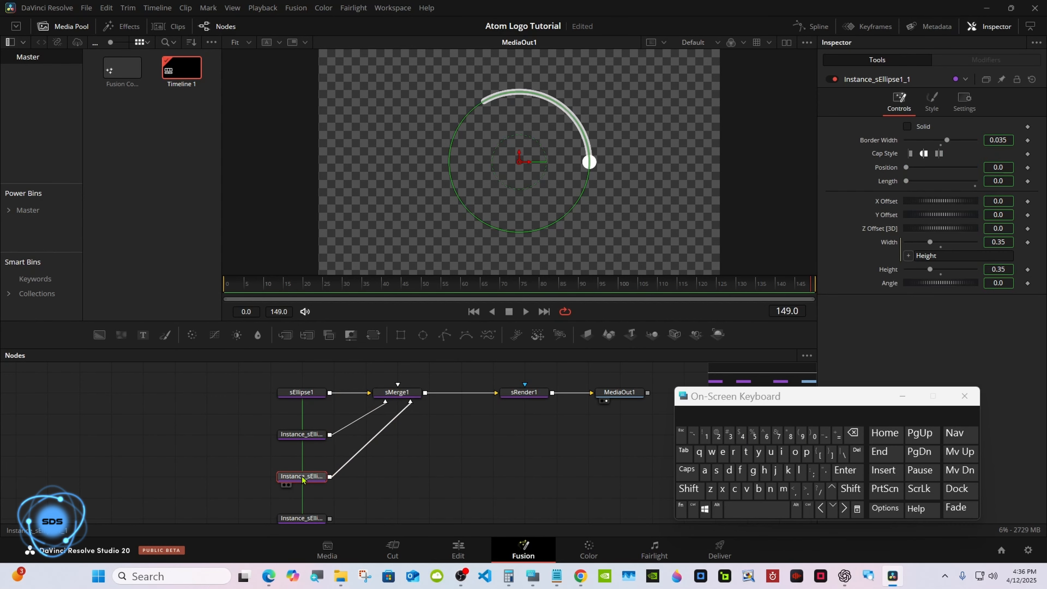
pyautogui.moveTo(774, 397); pyautogui.dragTo(635, 412)
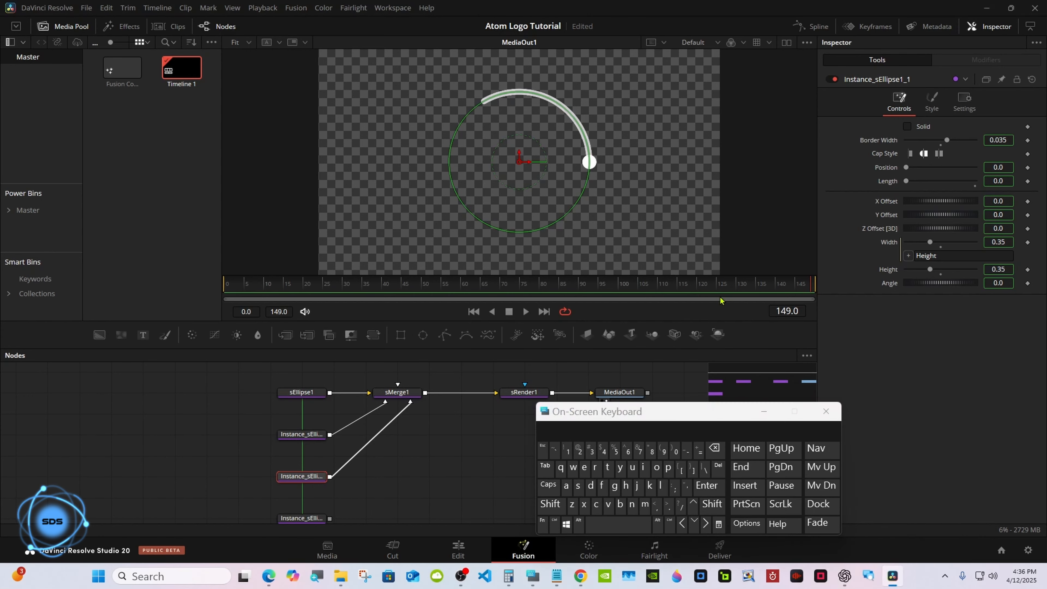
pyautogui.rightClick(867, 141)
pyautogui.click(899, 256)
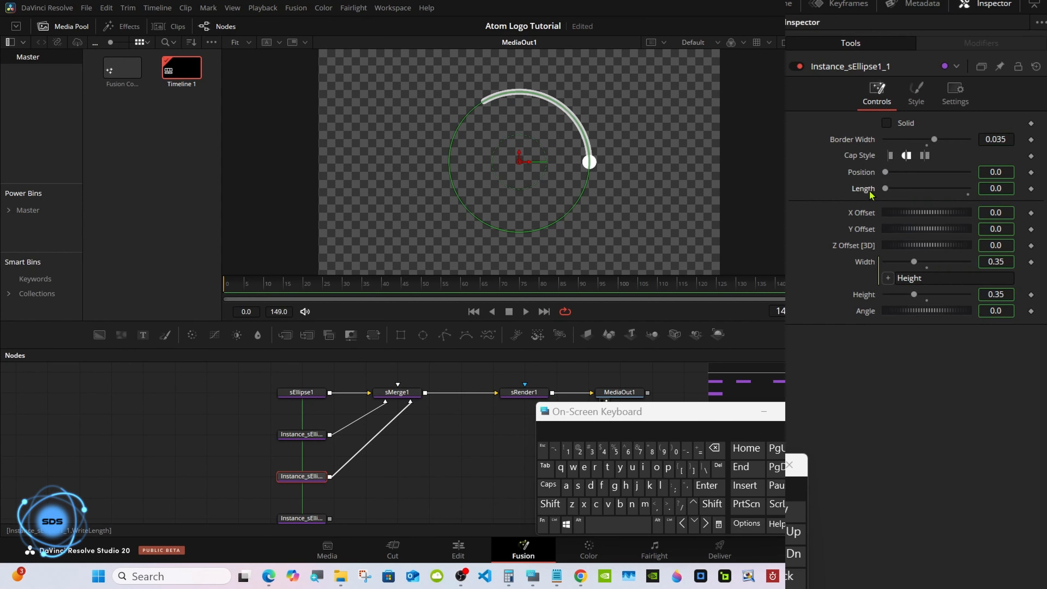
pyautogui.rightClick(871, 191)
pyautogui.click(891, 307)
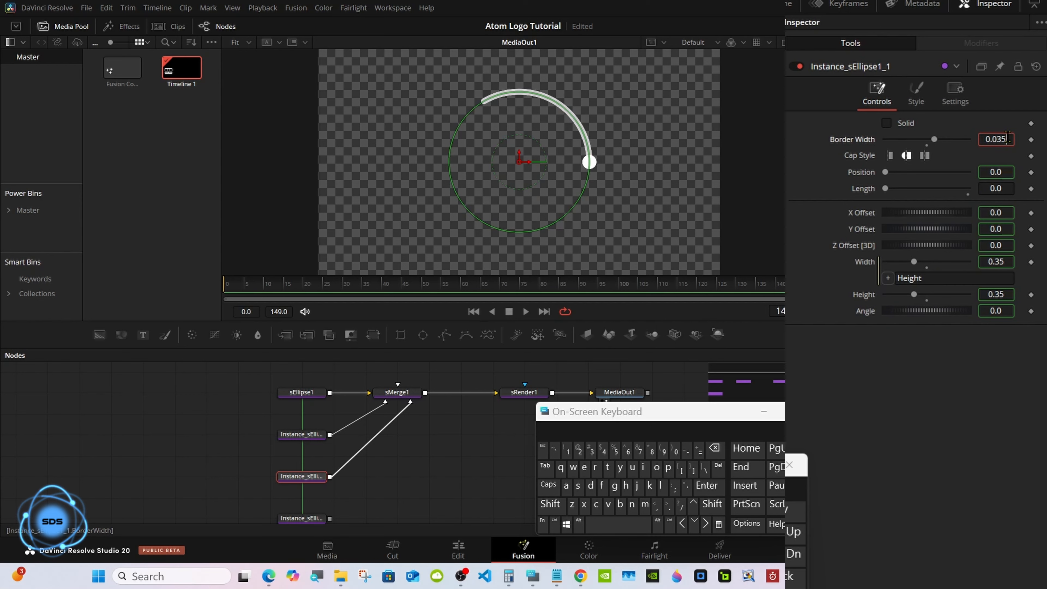
# - Set the length of Instance_sEllipse1_1 to 0.66
pyautogui.moveTo(885, 188); pyautogui.dragTo(927, 190)
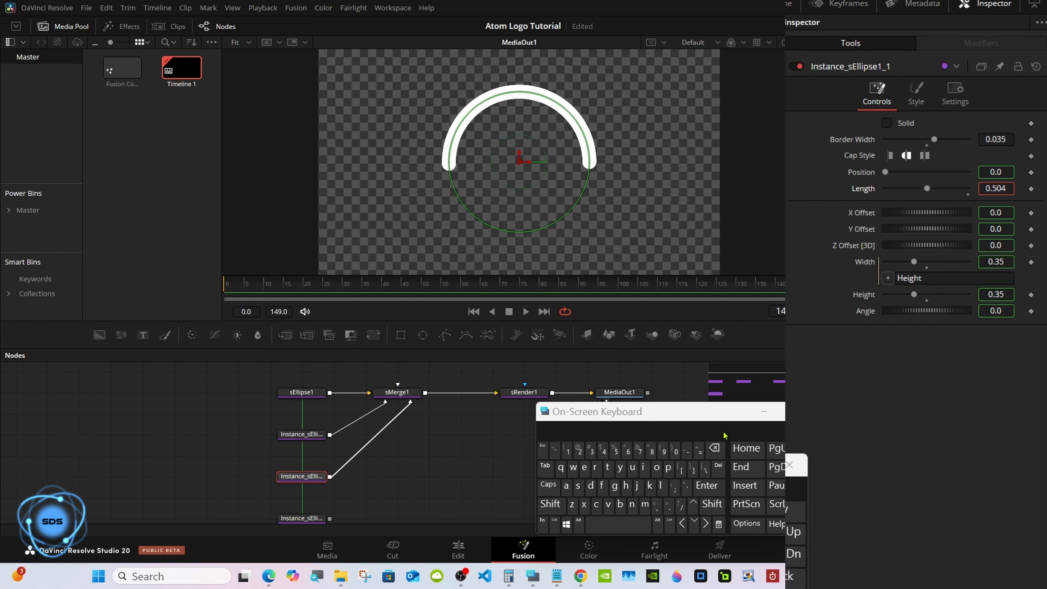
pyautogui.click(715, 449)
pyautogui.click(715, 449)
pyautogui.click(715, 449)
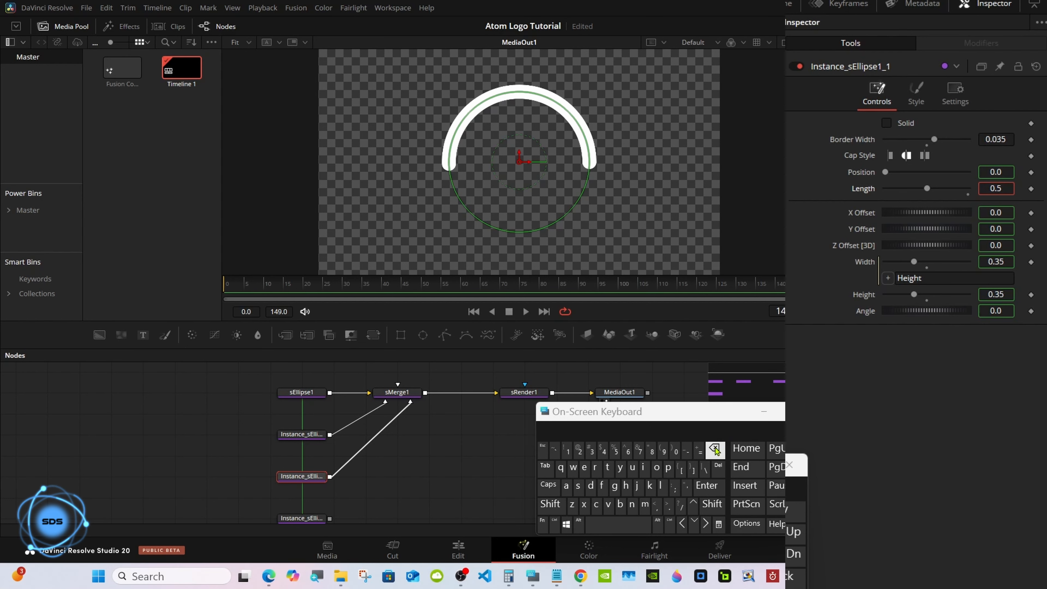
pyautogui.click(715, 449)
pyautogui.click(627, 449)
pyautogui.click(627, 449)
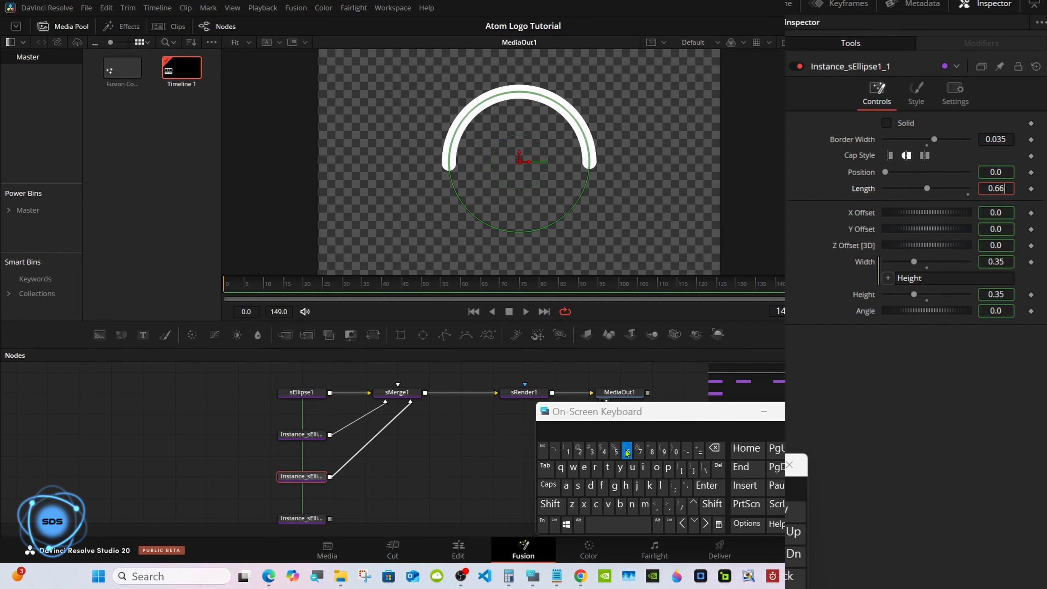
pyautogui.click(706, 487)
# - Set the border width of Instance_sEllipse1_1 to 0.01
pyautogui.click(1010, 138)
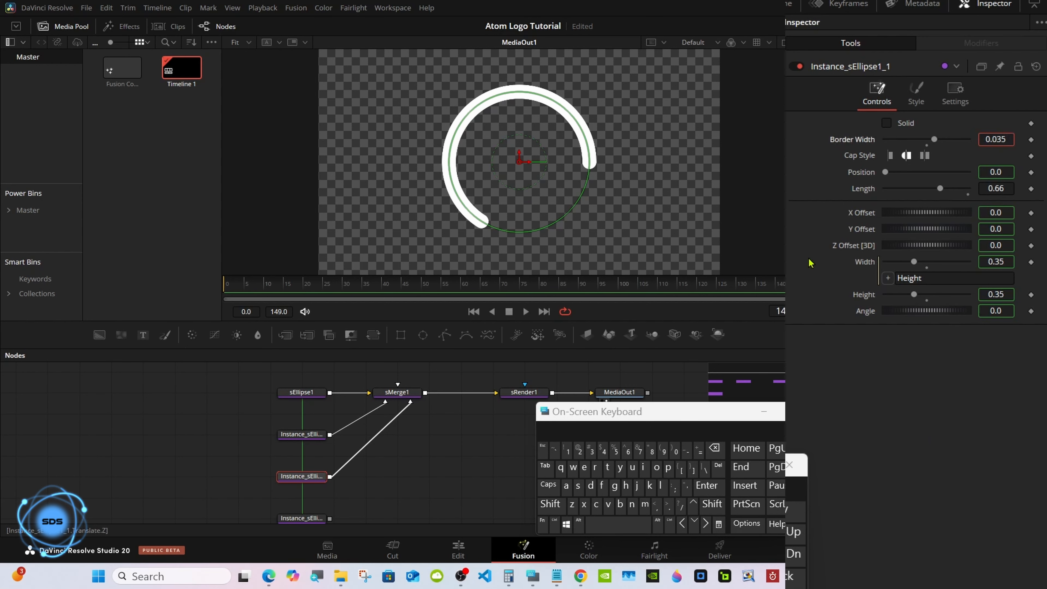
pyautogui.click(716, 449)
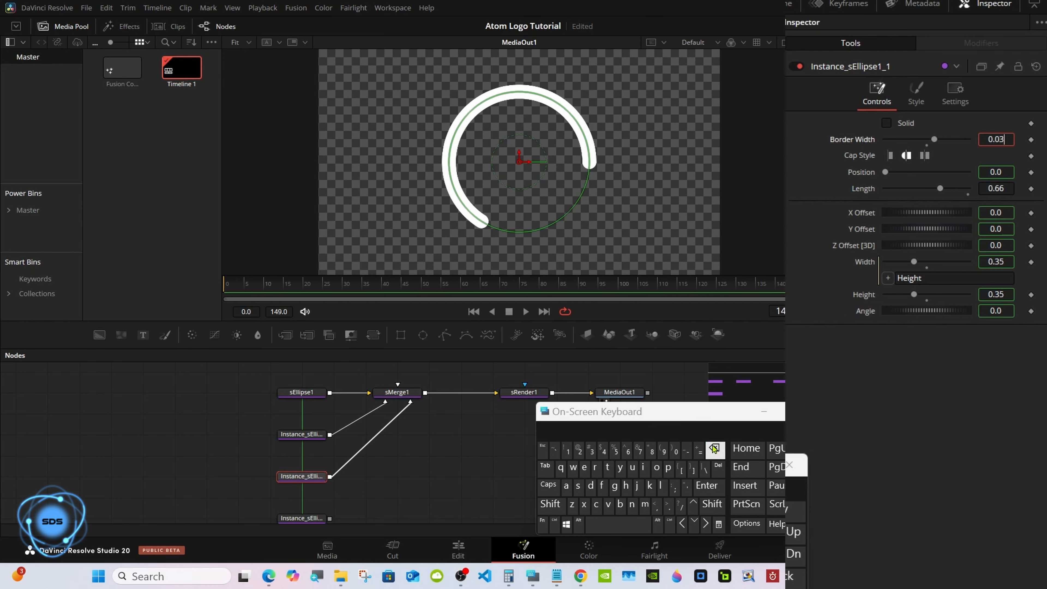
pyautogui.click(714, 448)
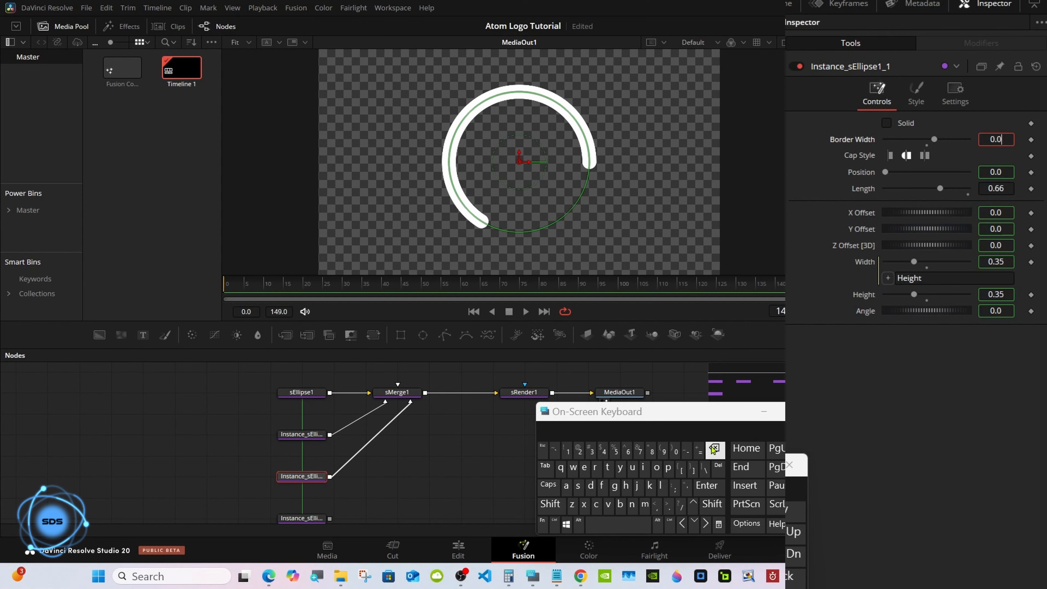
pyautogui.click(566, 452)
pyautogui.click(706, 485)
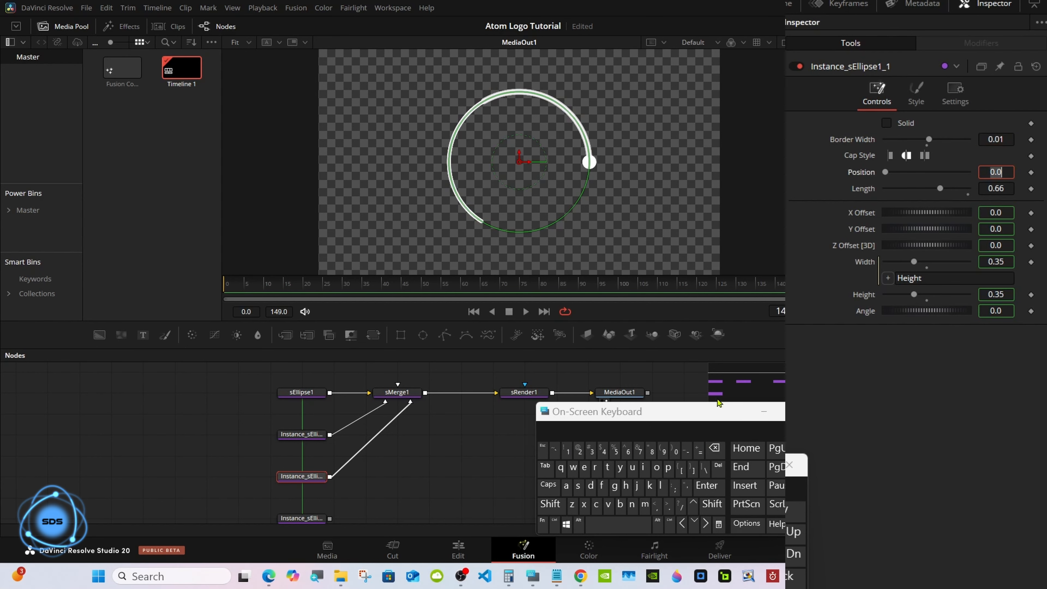
pyautogui.click(856, 364)
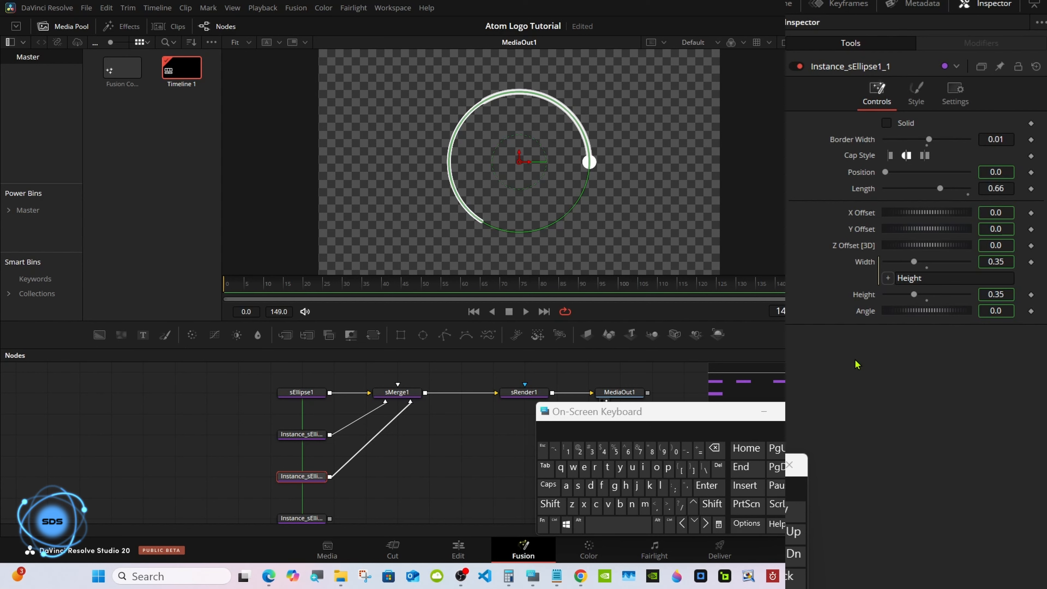
# - Deinstance the Opacity of Instance_sEllipse1_1 and set it to 0.5
pyautogui.click(919, 103)
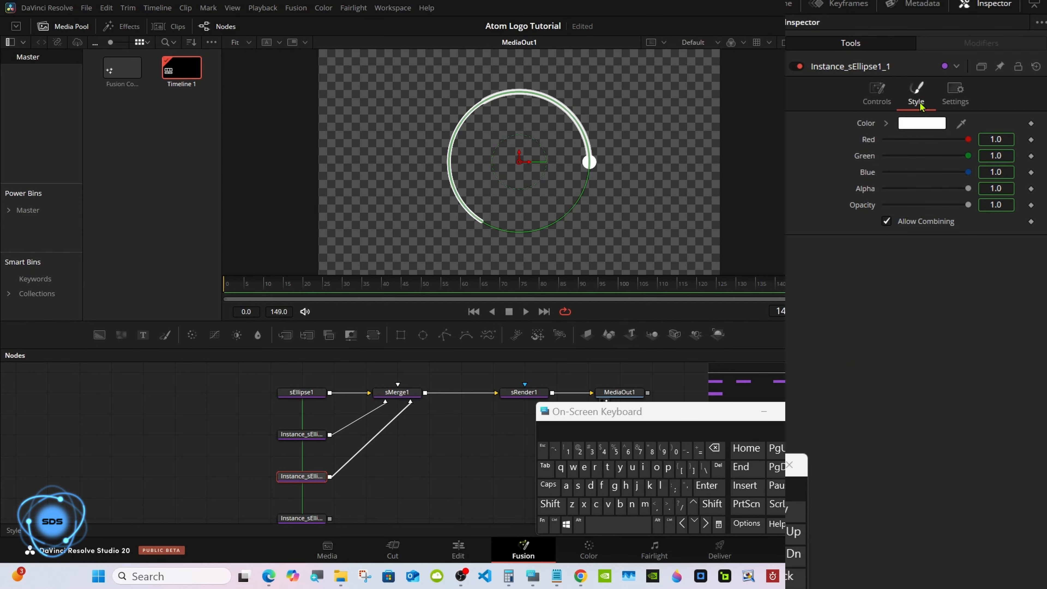
pyautogui.rightClick(866, 203)
pyautogui.click(903, 319)
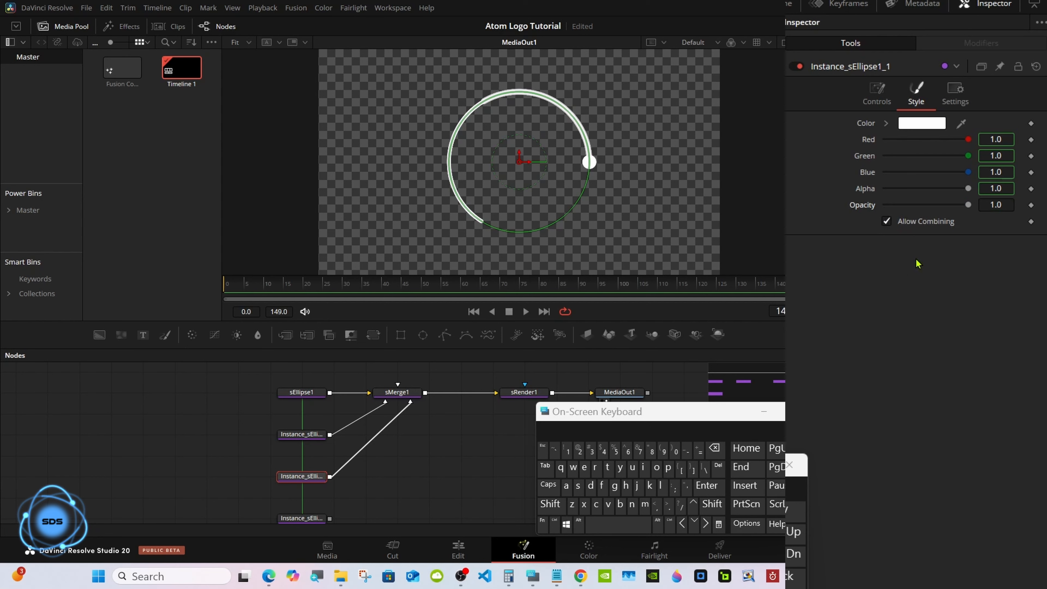
pyautogui.click(998, 203)
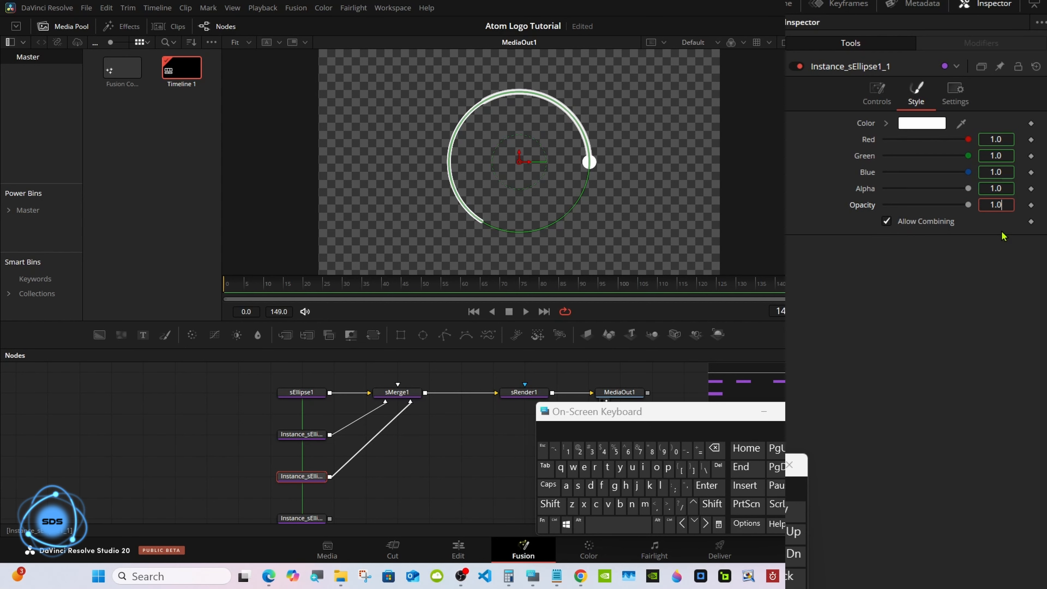
pyautogui.click(714, 448)
pyautogui.click(715, 448)
pyautogui.click(714, 448)
pyautogui.click(675, 451)
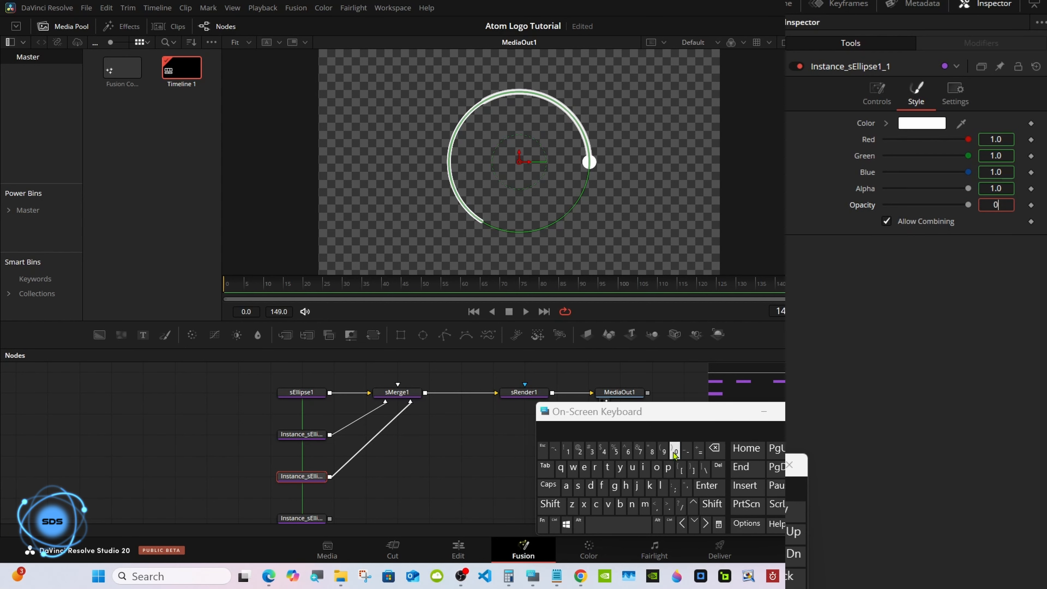
pyautogui.click(667, 504)
pyautogui.click(615, 450)
pyautogui.click(706, 487)
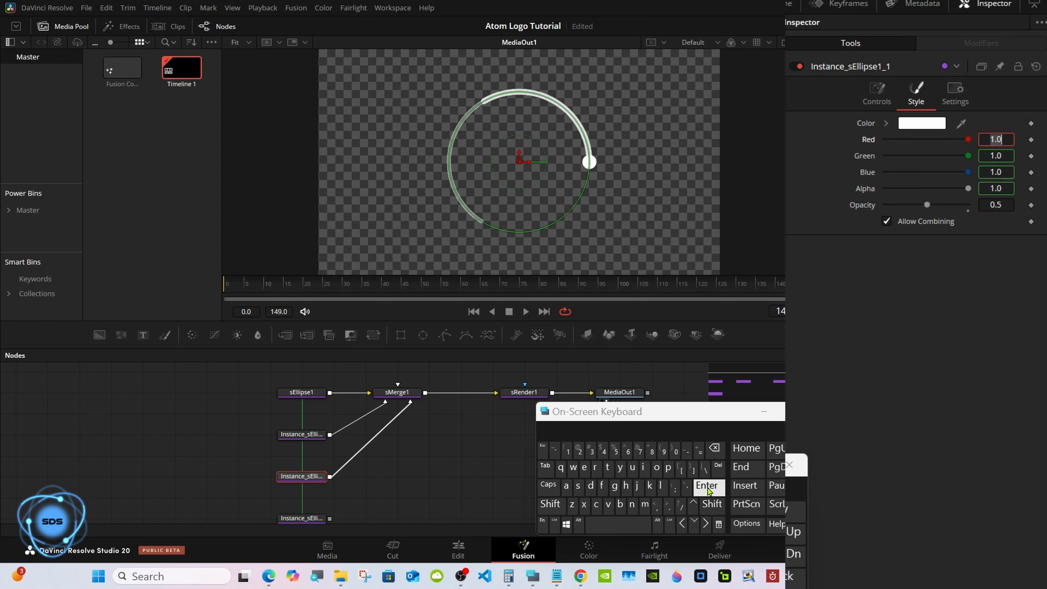
pyautogui.click(860, 381)
# - Connect the third instance to sMerge1, and deinstance the Border Width and Length of Instance_sEllipse1_2
pyautogui.moveTo(615, 417); pyautogui.dragTo(667, 419)
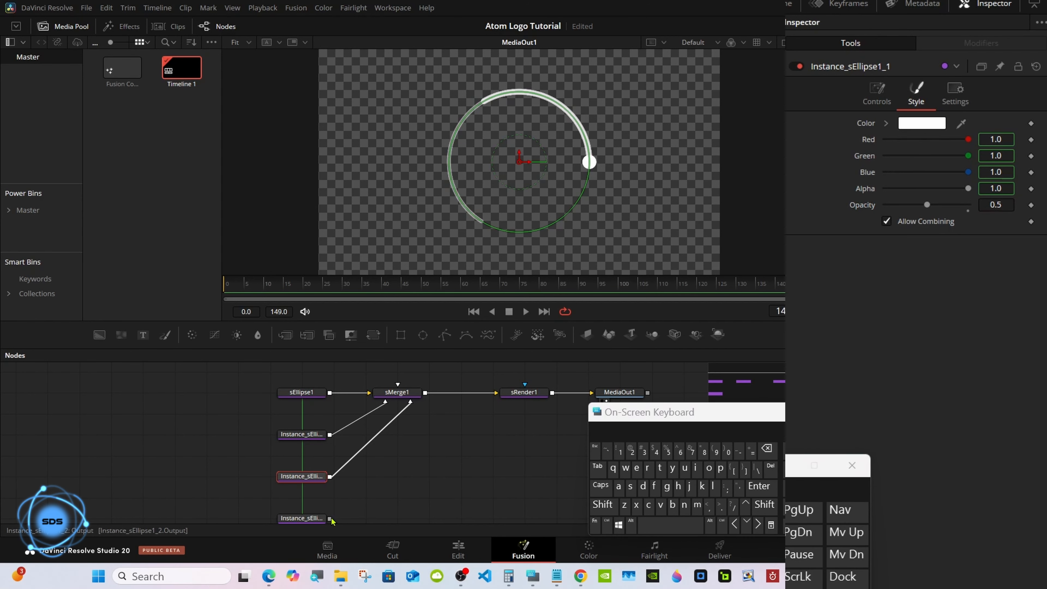
pyautogui.moveTo(330, 519); pyautogui.dragTo(414, 394)
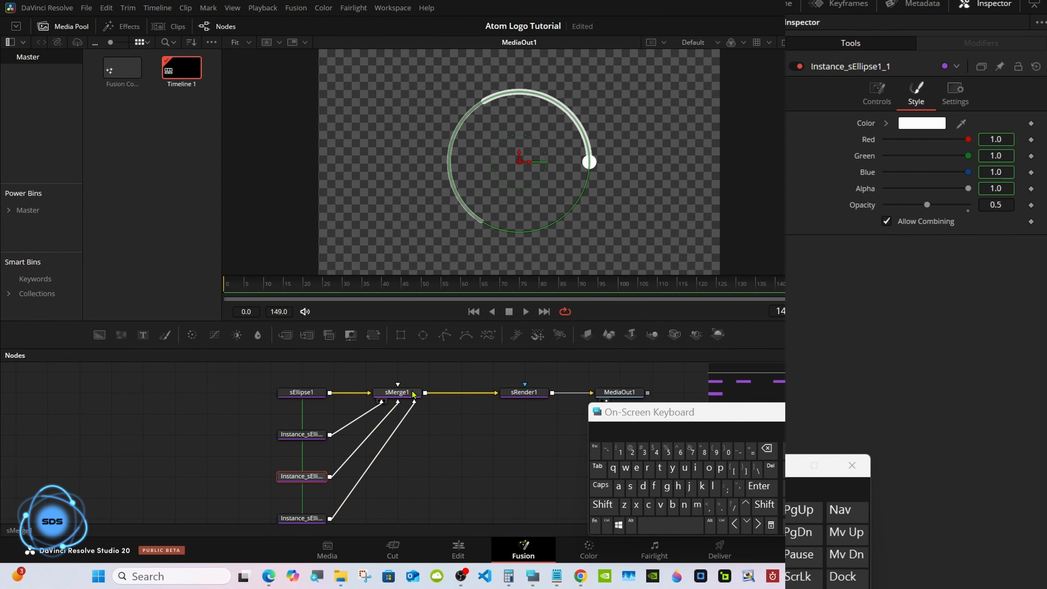
pyautogui.click(311, 519)
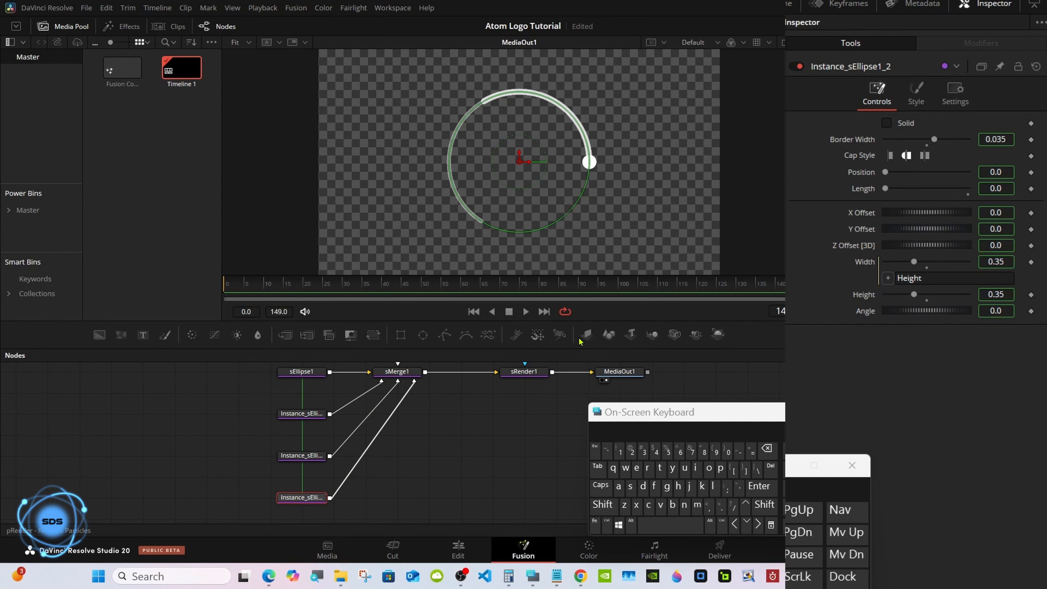
pyautogui.rightClick(859, 143)
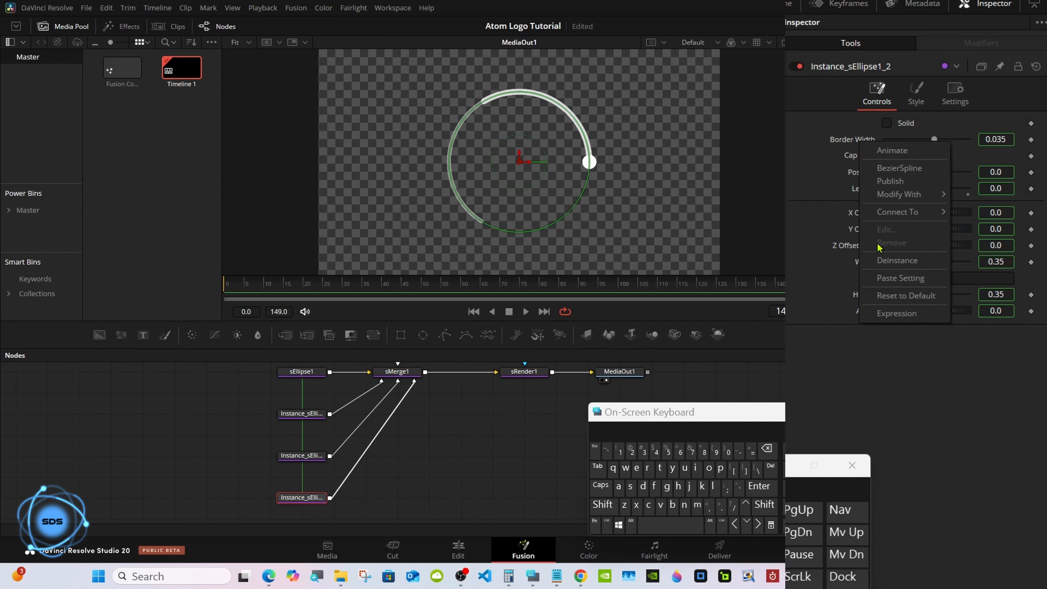
pyautogui.click(882, 261)
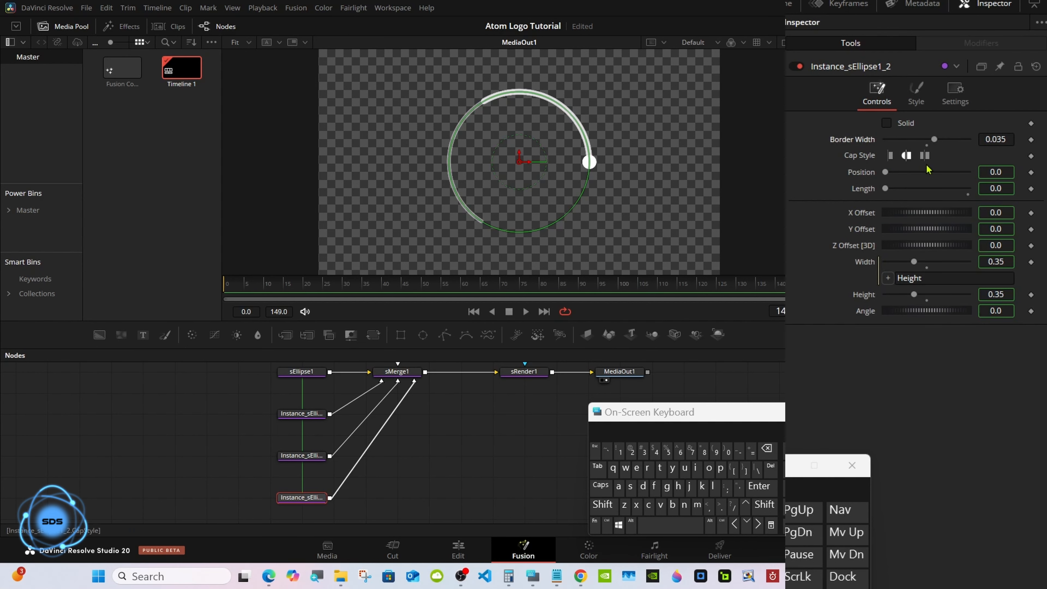
pyautogui.rightClick(874, 190)
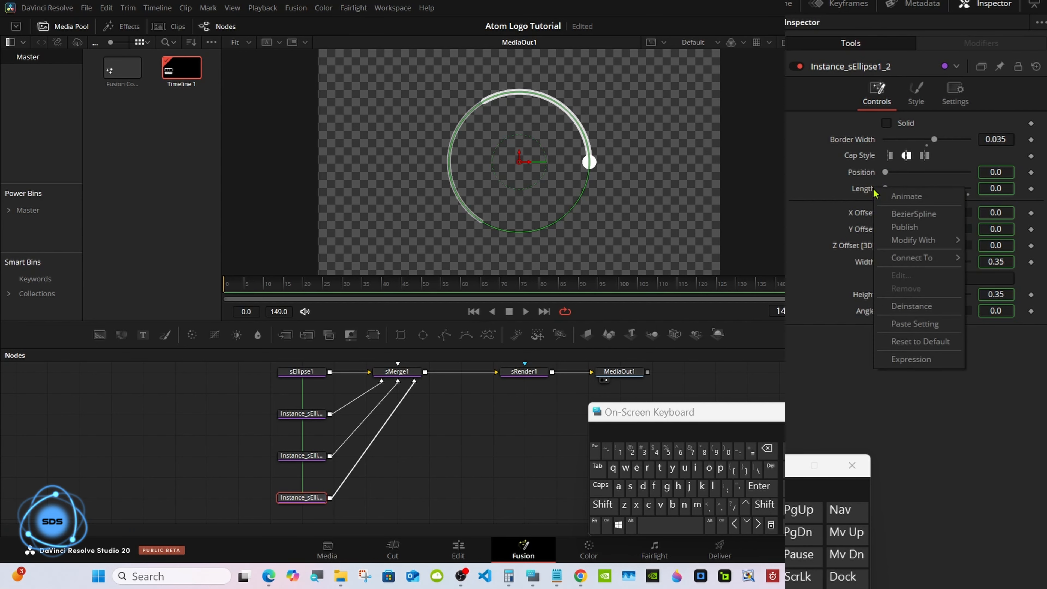
pyautogui.click(905, 307)
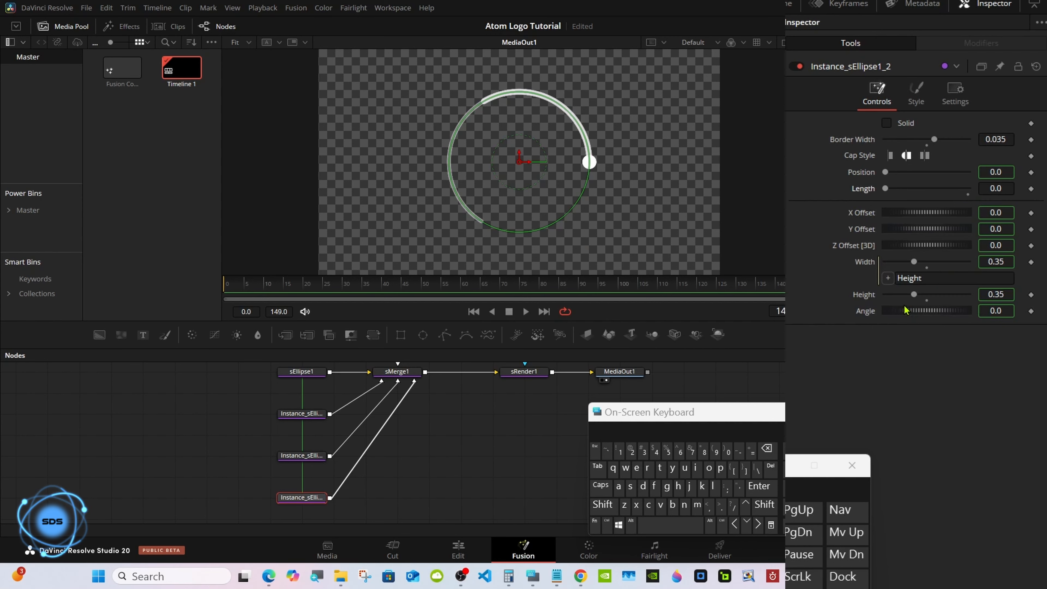
# - Set the length of Instance_sEllipse1_2 to 1.0 and its border width to 0.005
pyautogui.moveTo(885, 188); pyautogui.dragTo(977, 194)
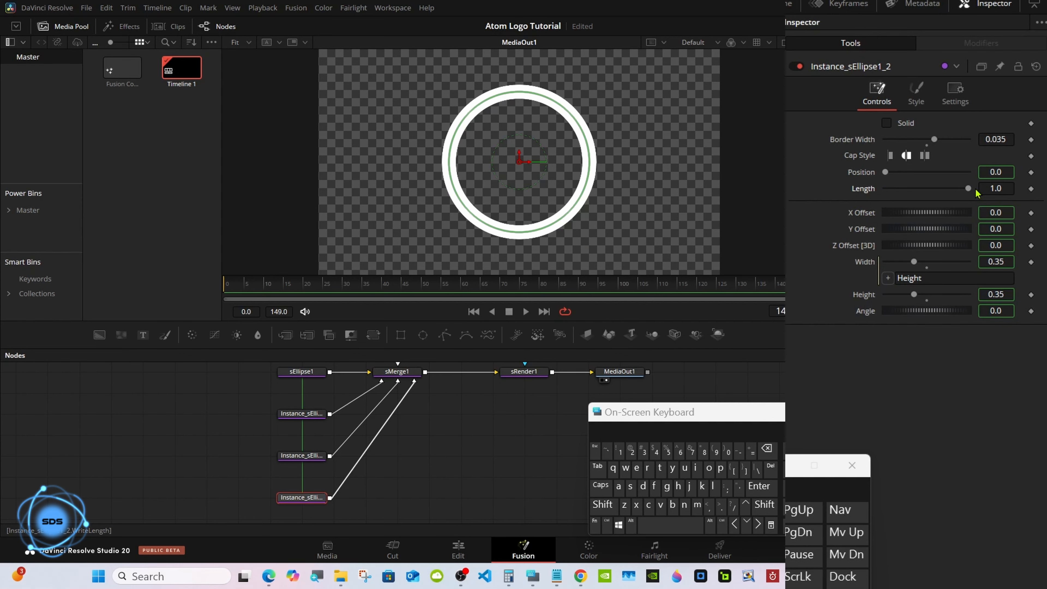
pyautogui.click(1006, 139)
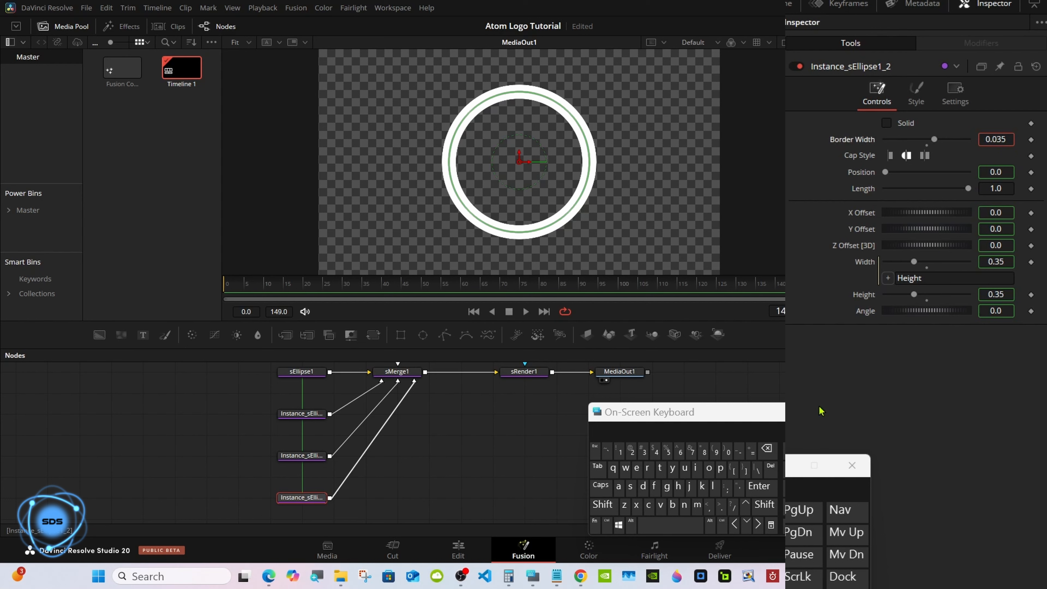
pyautogui.click(768, 449)
pyautogui.click(767, 450)
pyautogui.click(728, 451)
pyautogui.click(667, 451)
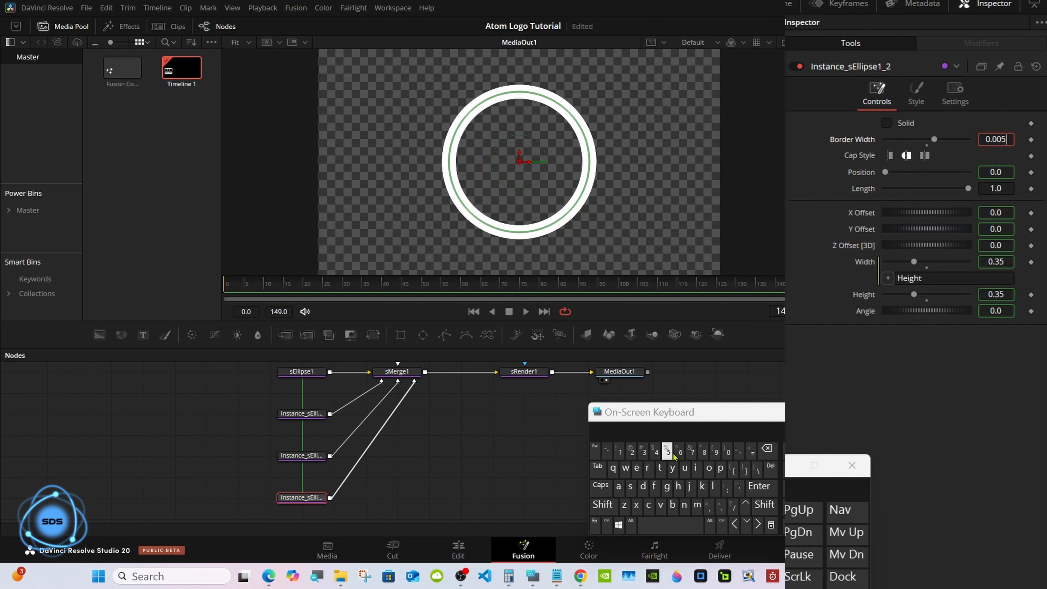
pyautogui.click(759, 486)
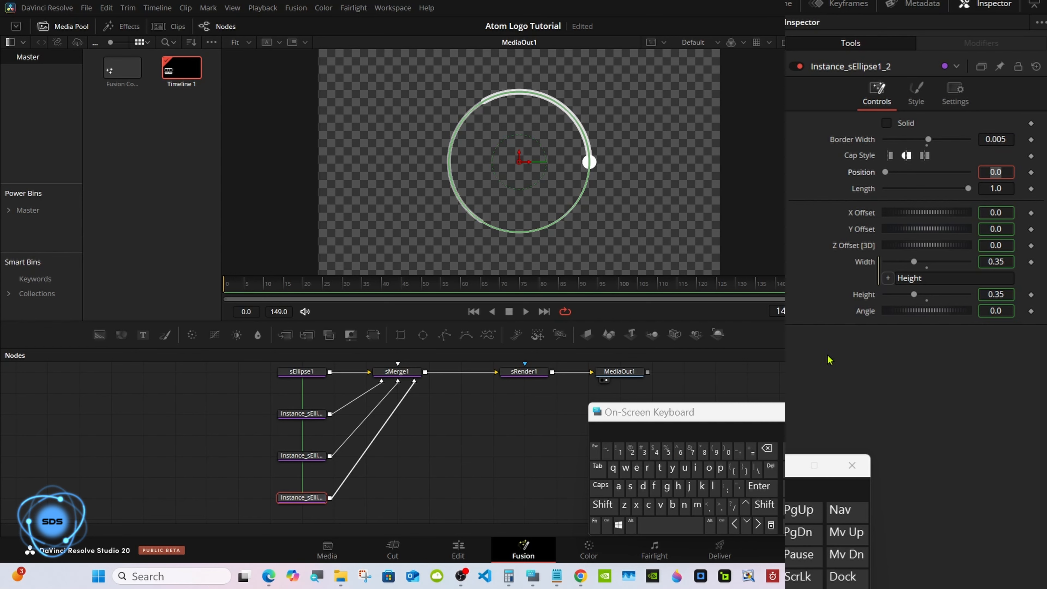
# - Deinstance the Opacity of Instance_sEllipse1_2 and set it to 0.25
pyautogui.click(916, 99)
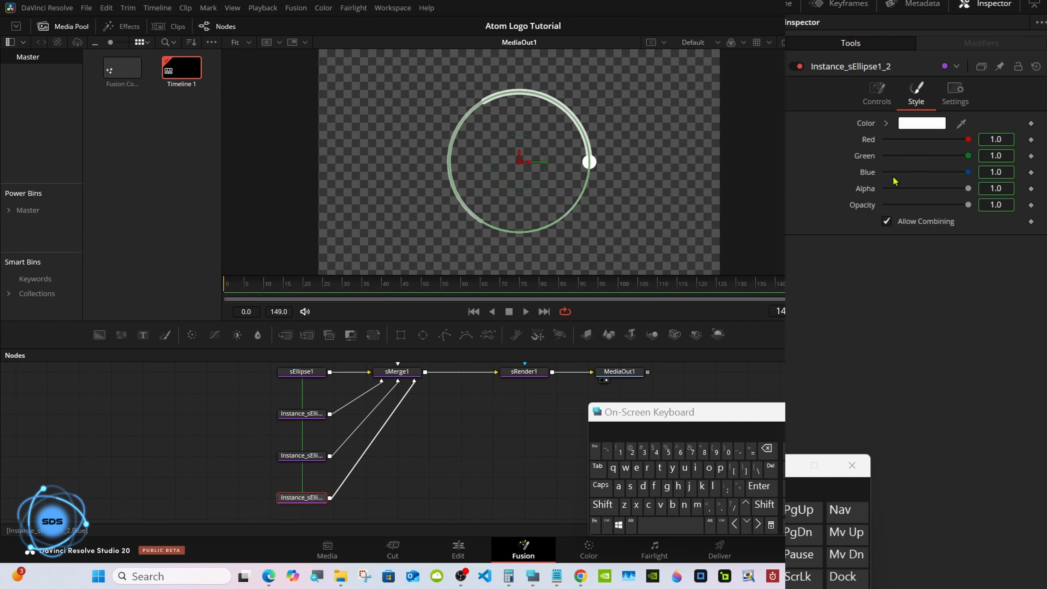
pyautogui.rightClick(870, 206)
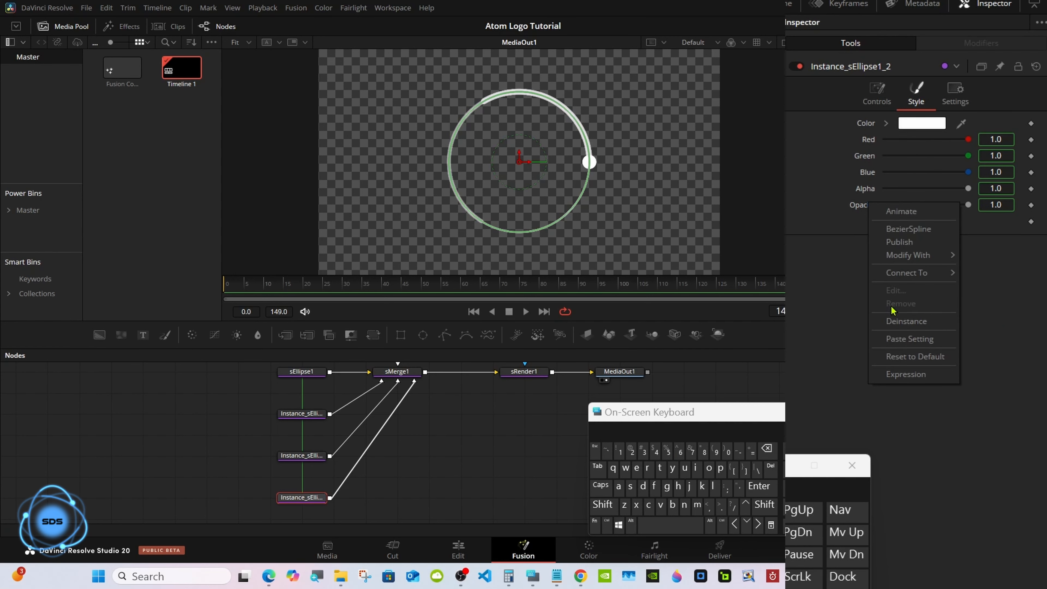
pyautogui.click(895, 322)
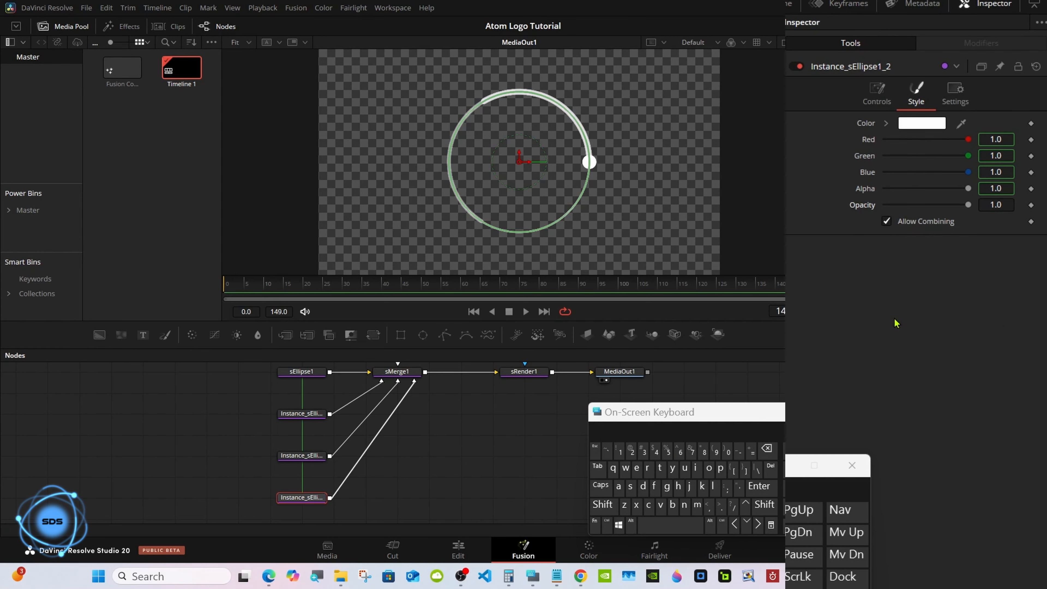
pyautogui.click(1002, 200)
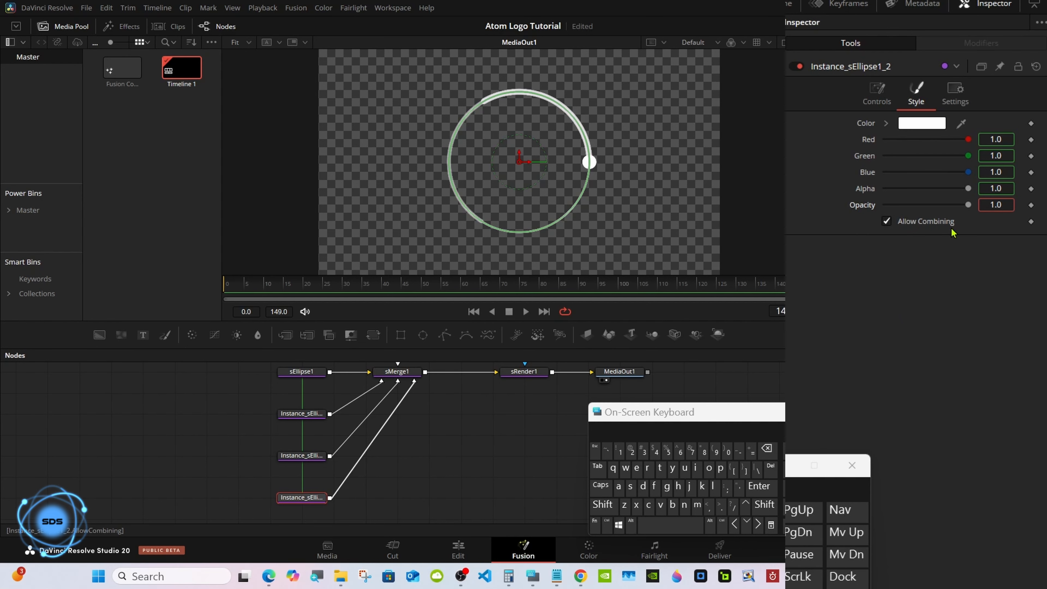
pyautogui.click(766, 449)
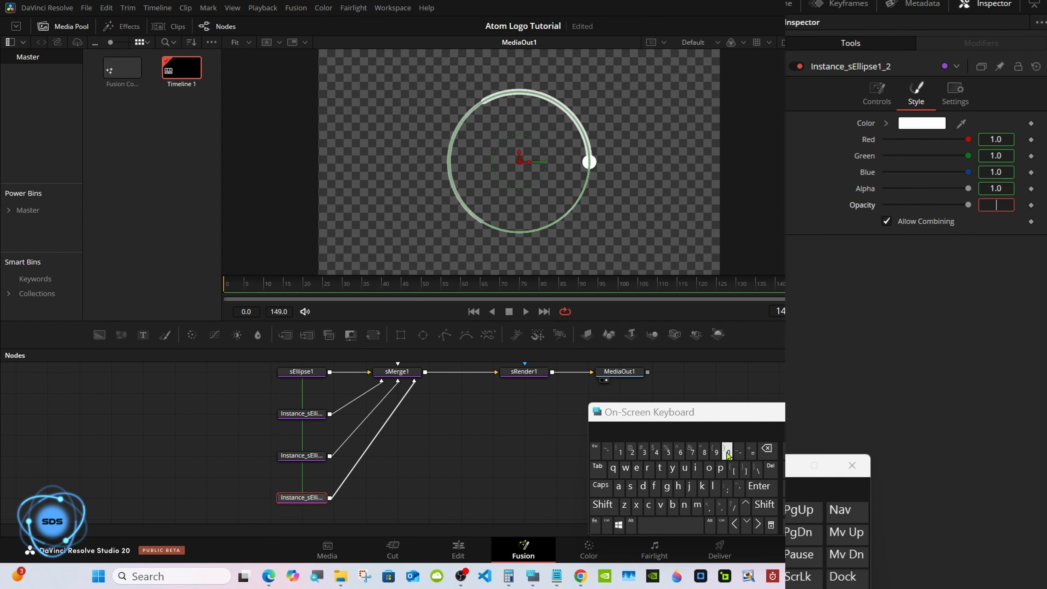
pyautogui.click(721, 505)
pyautogui.click(632, 451)
pyautogui.click(667, 452)
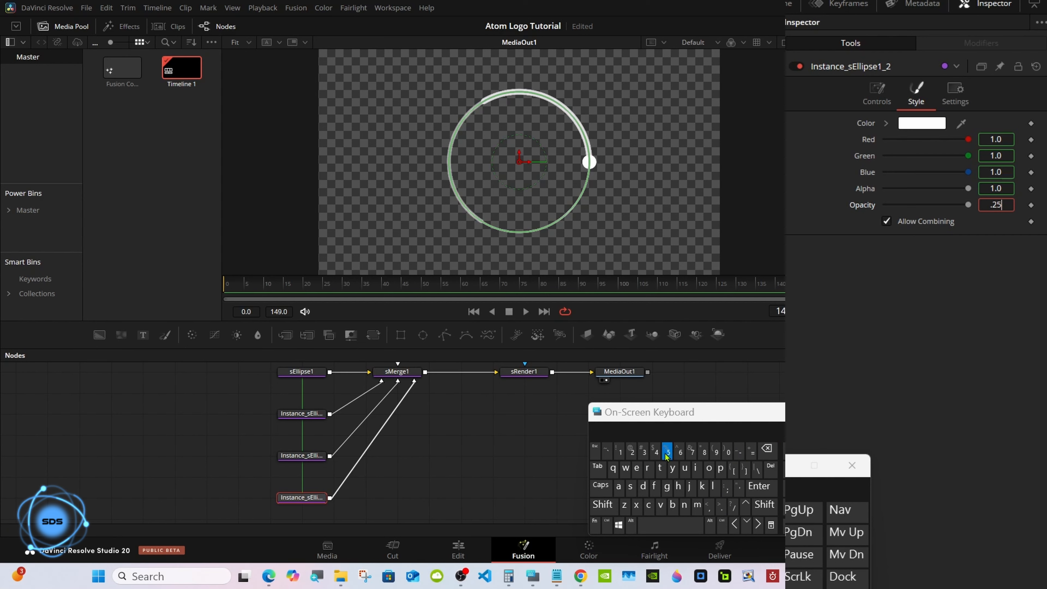
pyautogui.click(759, 486)
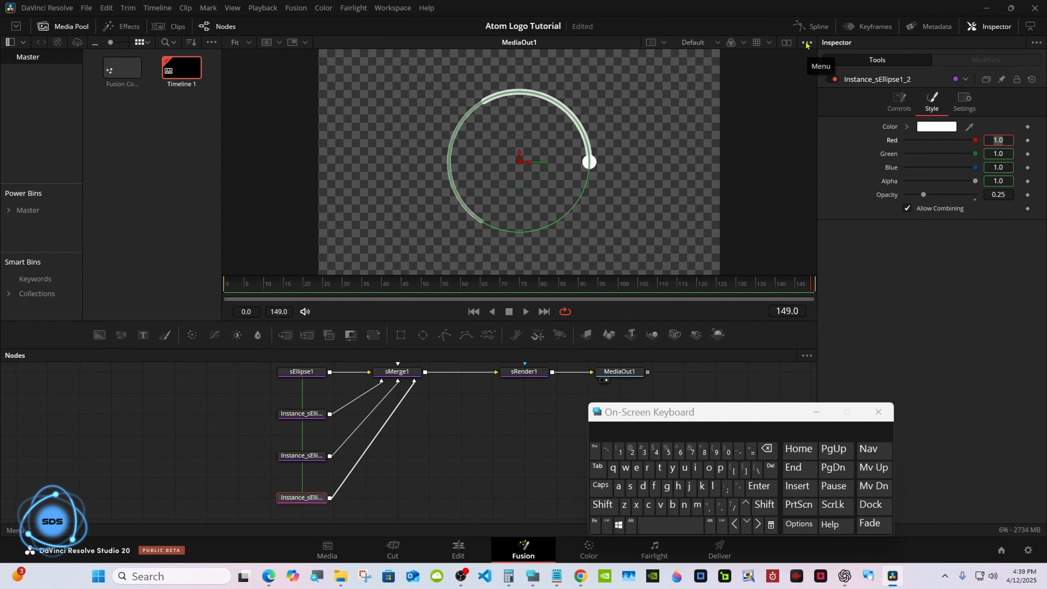
# - Turn off the viewer's Checker Underlay and deselect all nodes to show the orbit trail on plain black
pyautogui.click(807, 43)
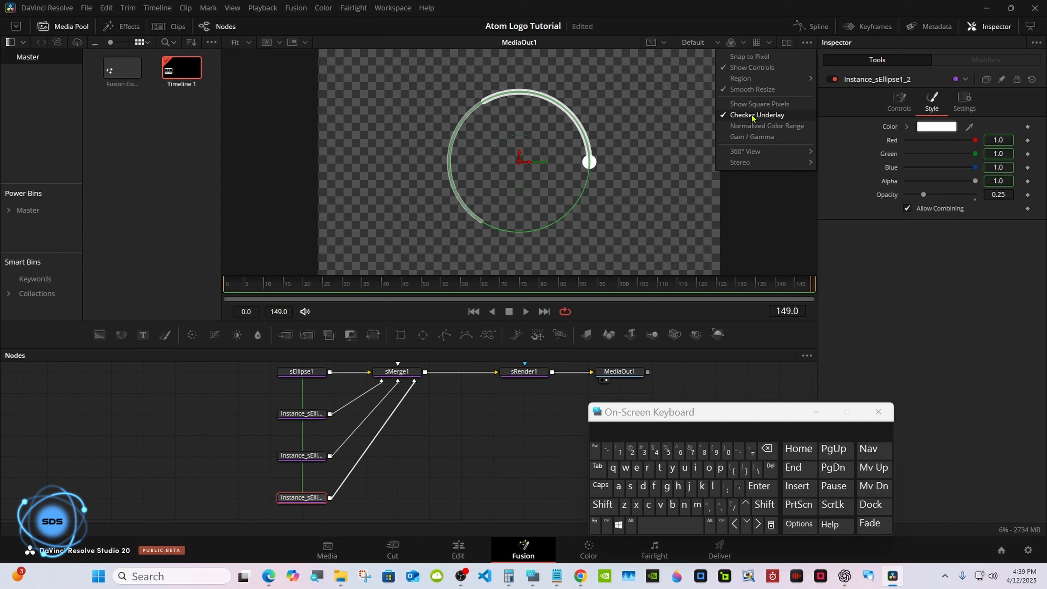
pyautogui.click(752, 116)
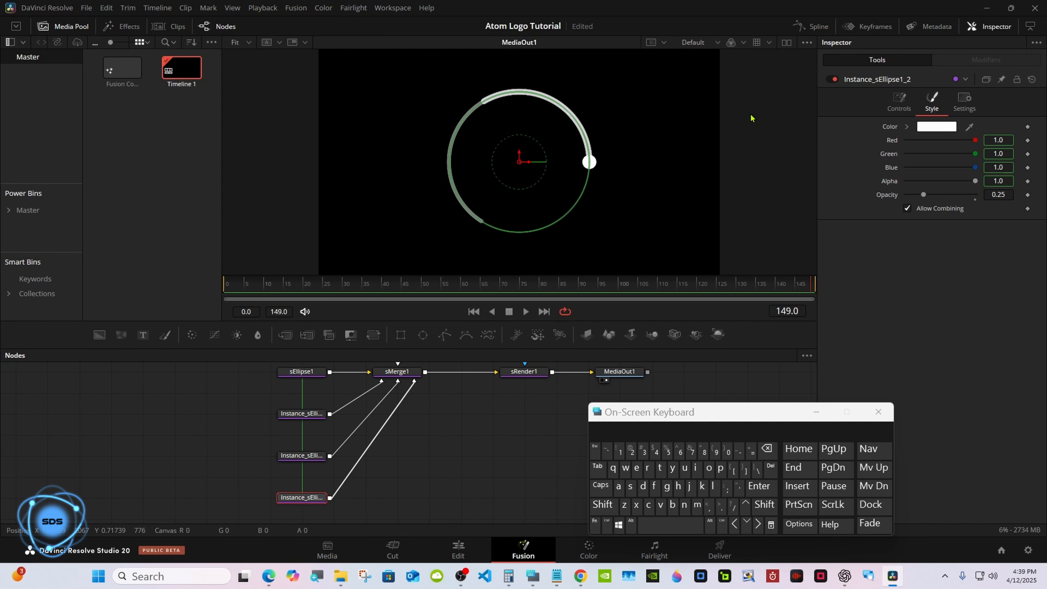
pyautogui.click(483, 426)
pyautogui.click(288, 499)
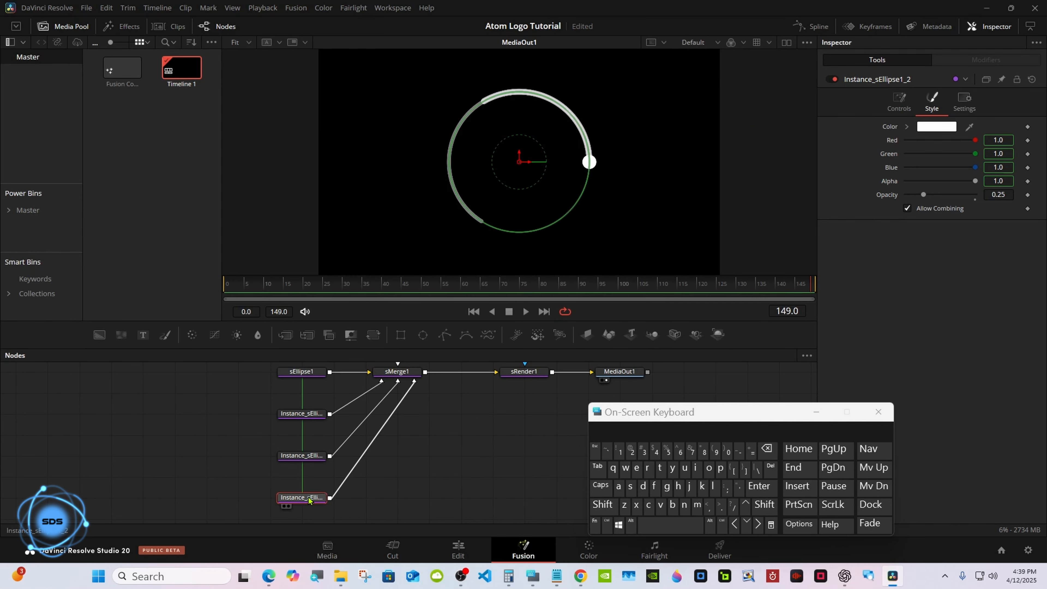
pyautogui.moveTo(623, 426); pyautogui.dragTo(649, 426)
pyautogui.click(470, 444)
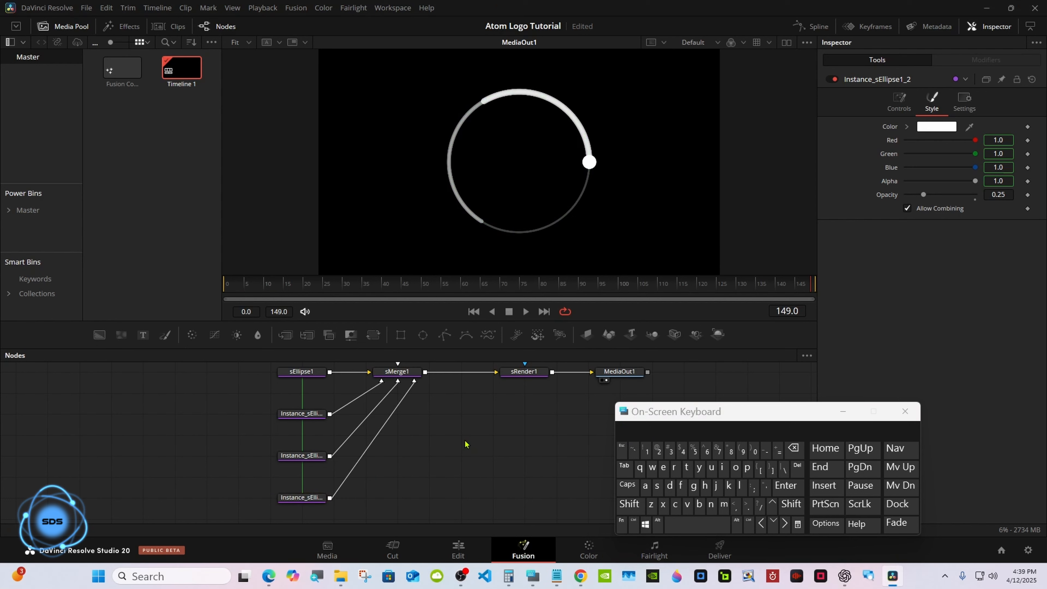
# - Move the playhead to frame 0, check the faint trail segments, and preview the composition on the Edit page before returning to Fusion
pyautogui.moveTo(258, 290); pyautogui.dragTo(196, 290)
pyautogui.click(292, 454)
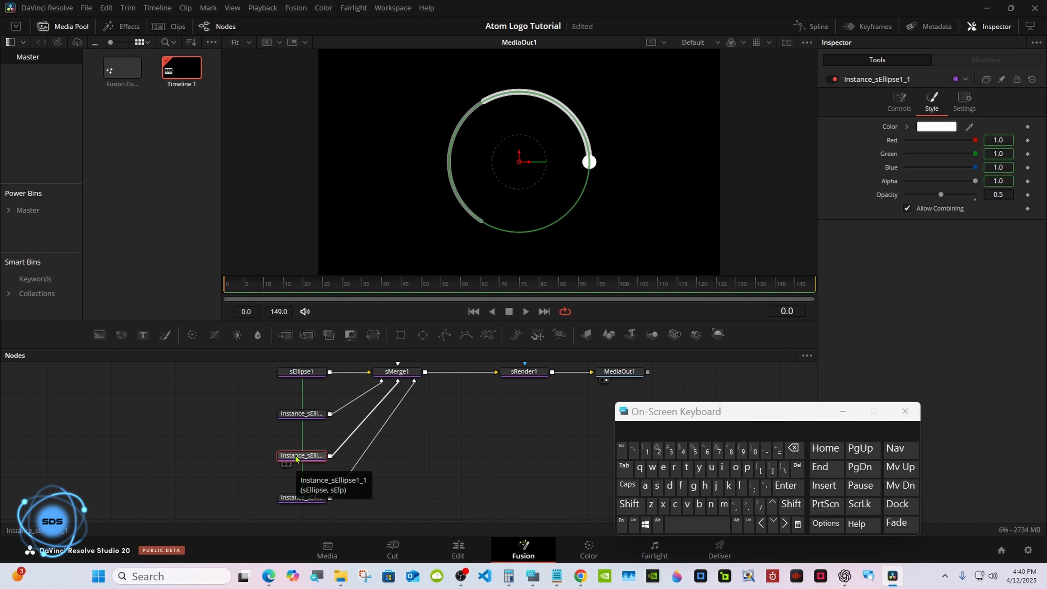
pyautogui.click(296, 498)
pyautogui.click(444, 476)
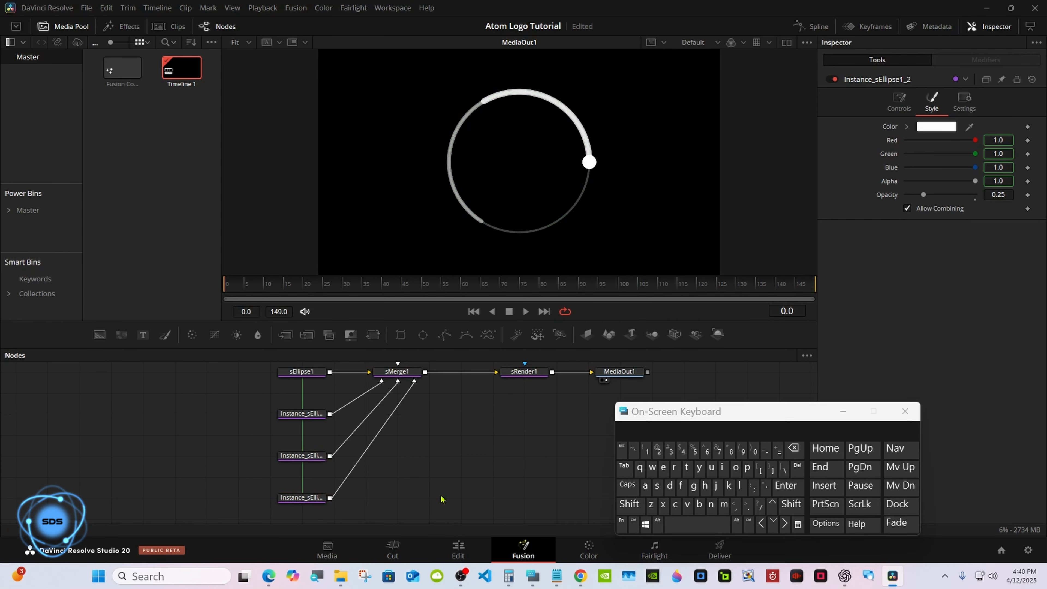
pyautogui.click(457, 548)
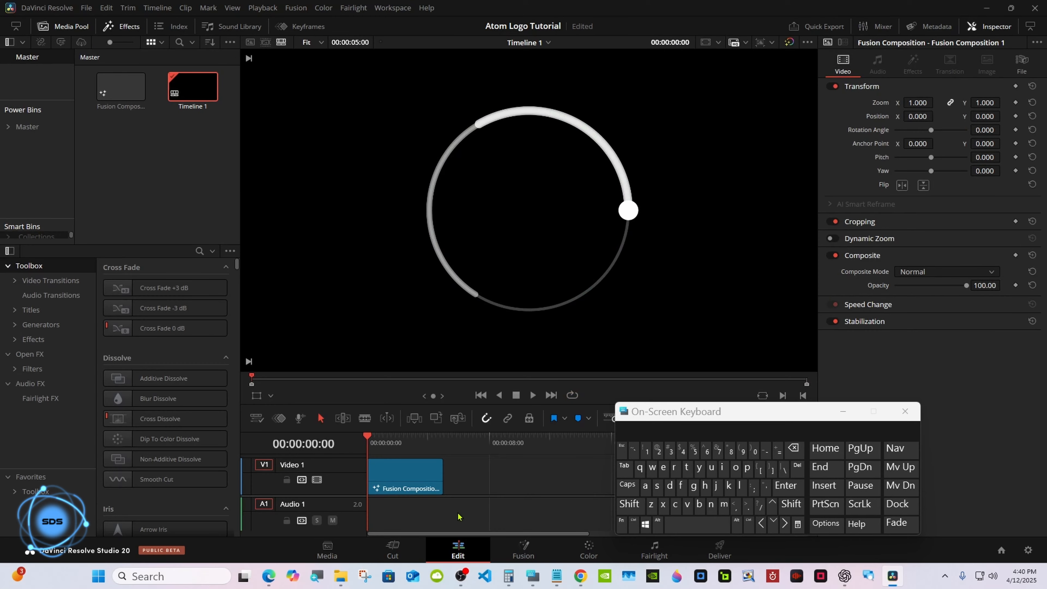
pyautogui.click(523, 548)
# - Change the color of sEllipse1 from the basic colors to light blue, with red 0.333333, green 0.666666 and blue 1.0
pyautogui.click(322, 387)
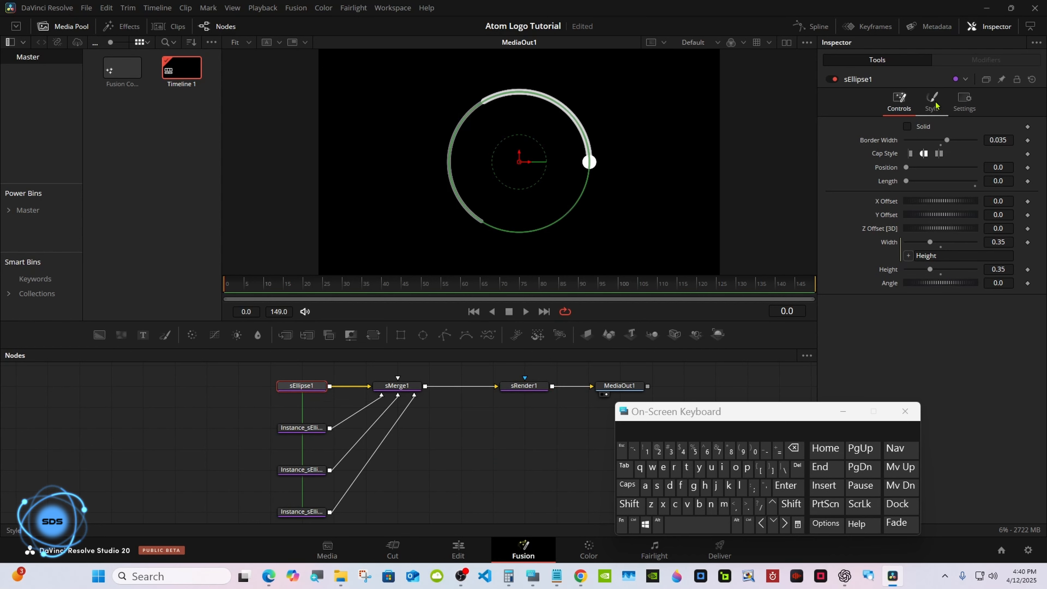
pyautogui.click(934, 103)
pyautogui.click(933, 127)
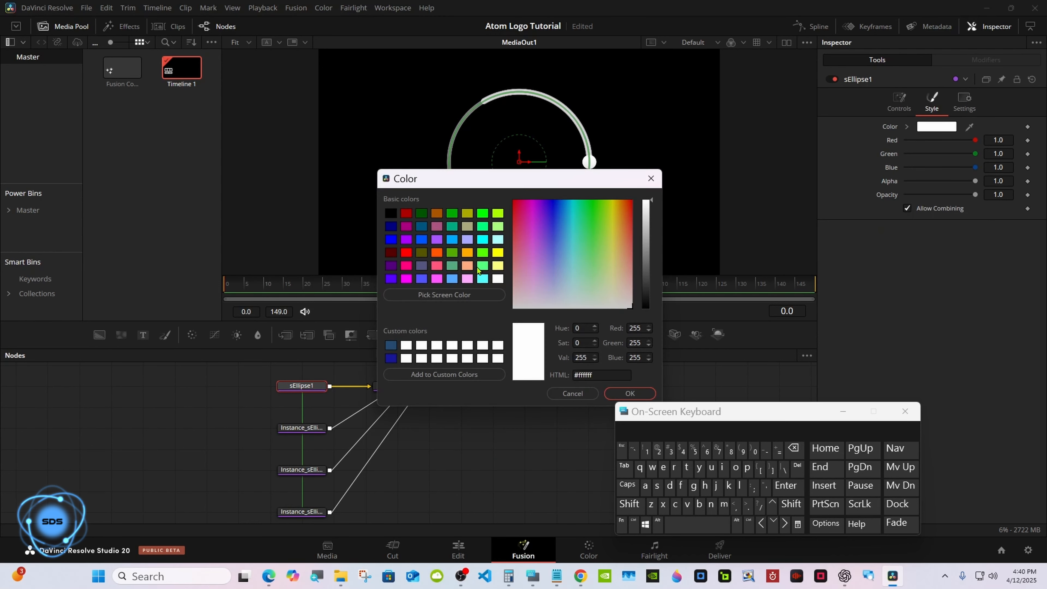
pyautogui.click(452, 278)
pyautogui.click(630, 393)
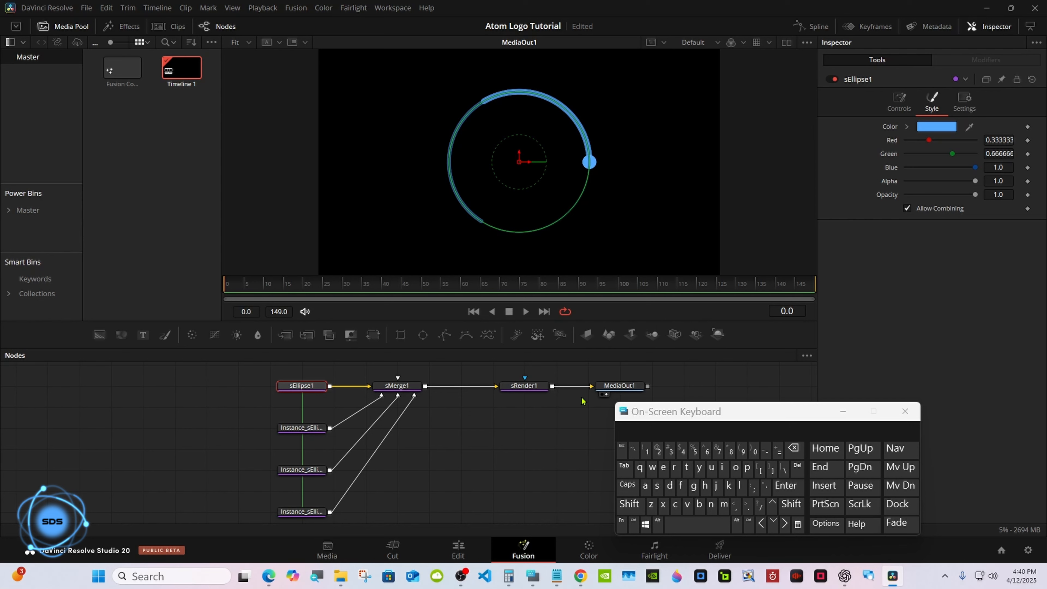
# - Set the Border Width of Instance_sEllipse1_2 to 0.01 to give the faintest trail segment a thin line
pyautogui.click(301, 511)
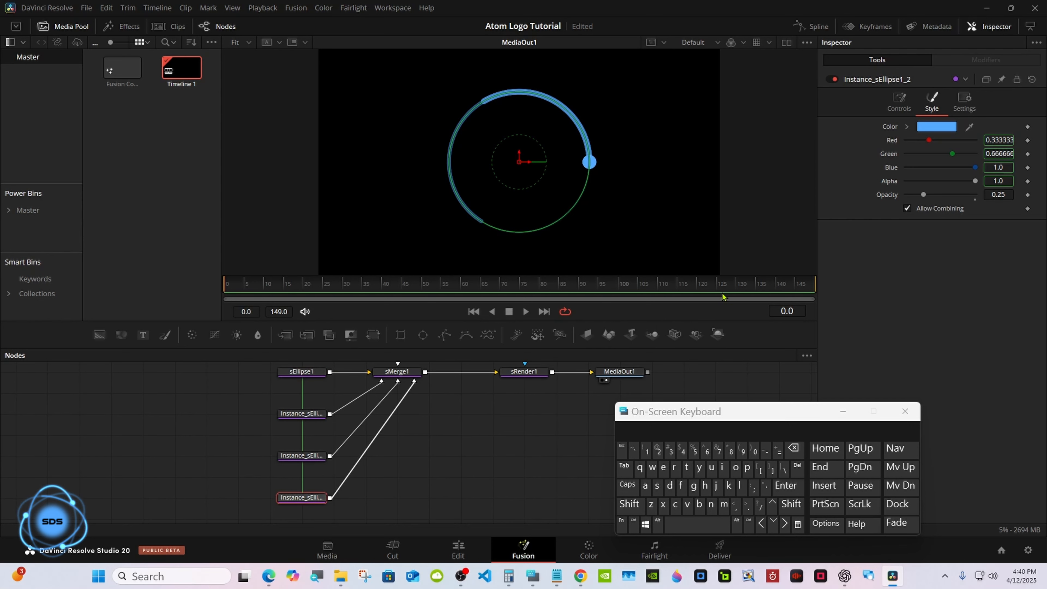
pyautogui.click(891, 108)
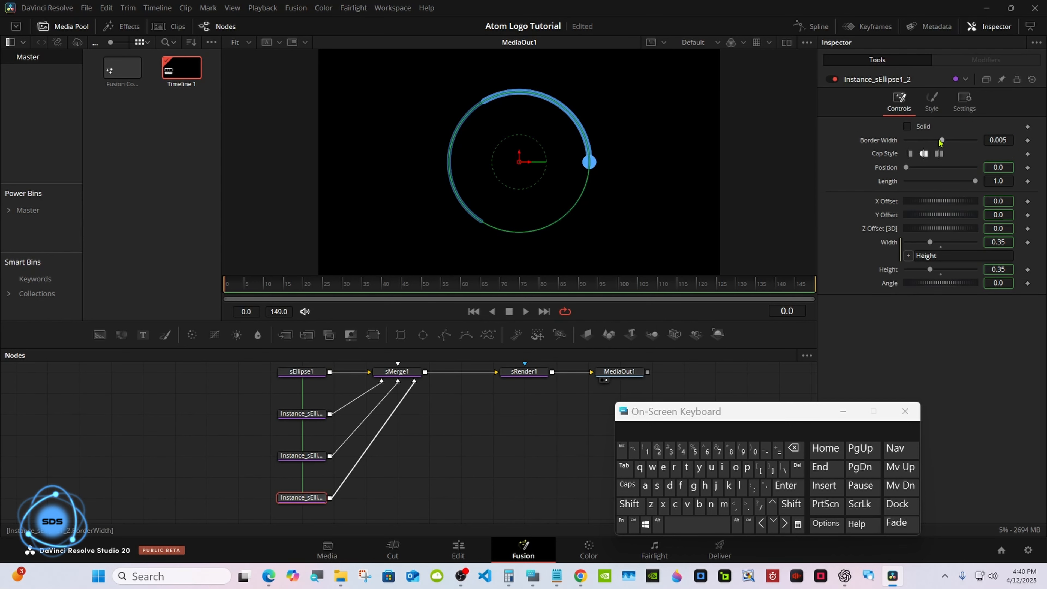
pyautogui.moveTo(940, 141); pyautogui.dragTo(944, 142)
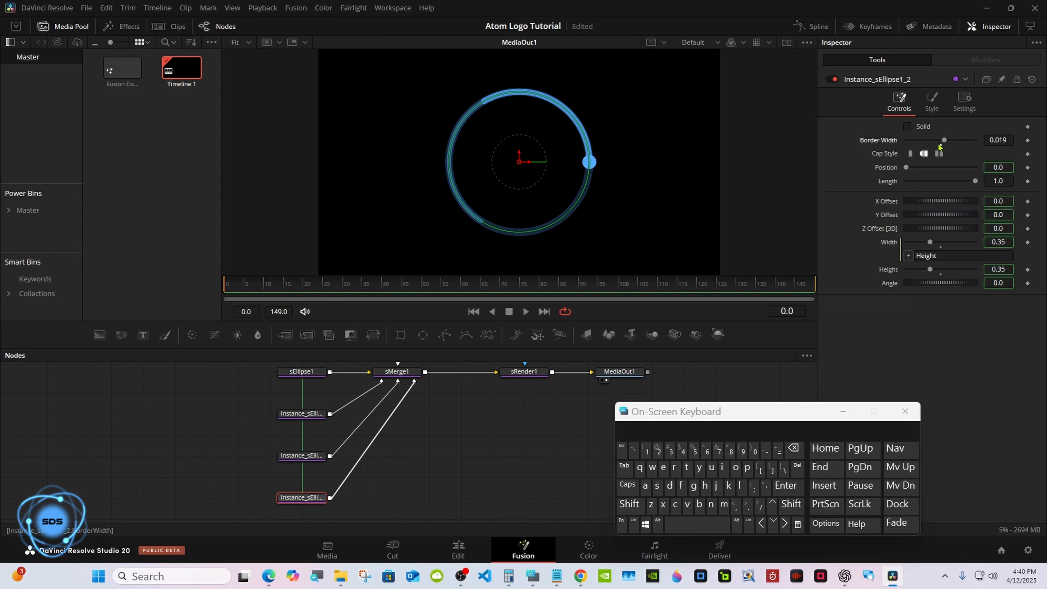
pyautogui.click(579, 394)
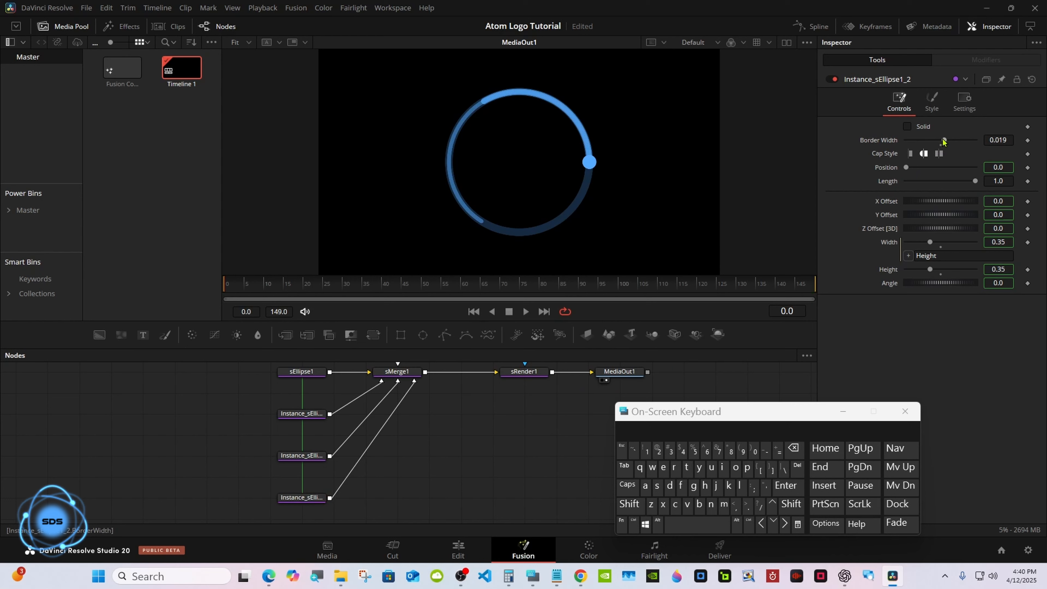
pyautogui.moveTo(943, 141); pyautogui.dragTo(941, 142)
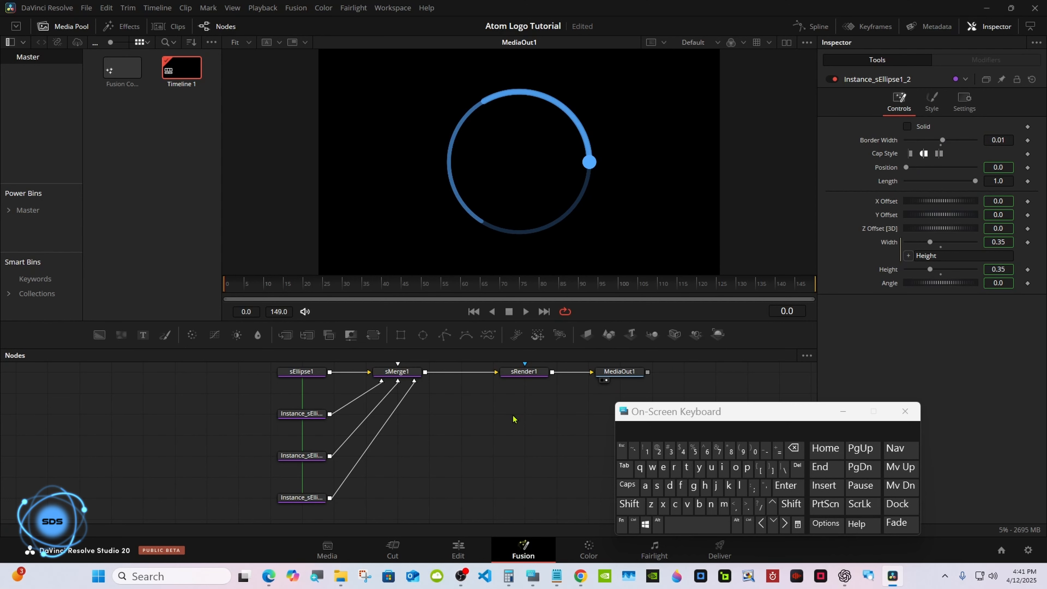
# - Enlarge the node graph area and move the whole node tree down to make room above it, then deselect the nodes
pyautogui.moveTo(683, 412); pyautogui.dragTo(717, 412)
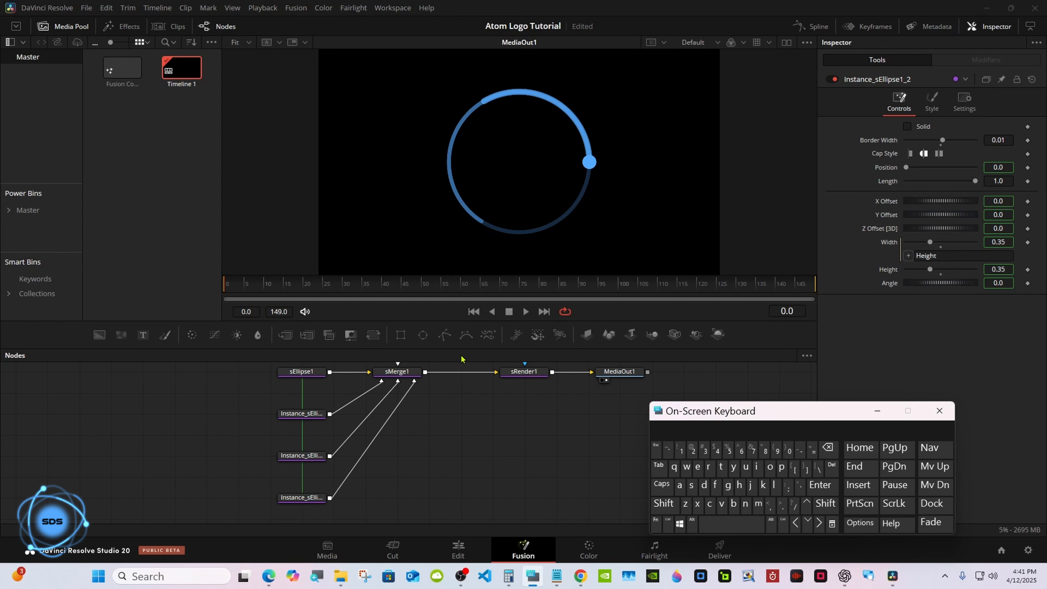
pyautogui.moveTo(451, 347); pyautogui.dragTo(451, 326)
pyautogui.moveTo(254, 348); pyautogui.dragTo(648, 469)
pyautogui.moveTo(537, 343); pyautogui.dragTo(505, 384)
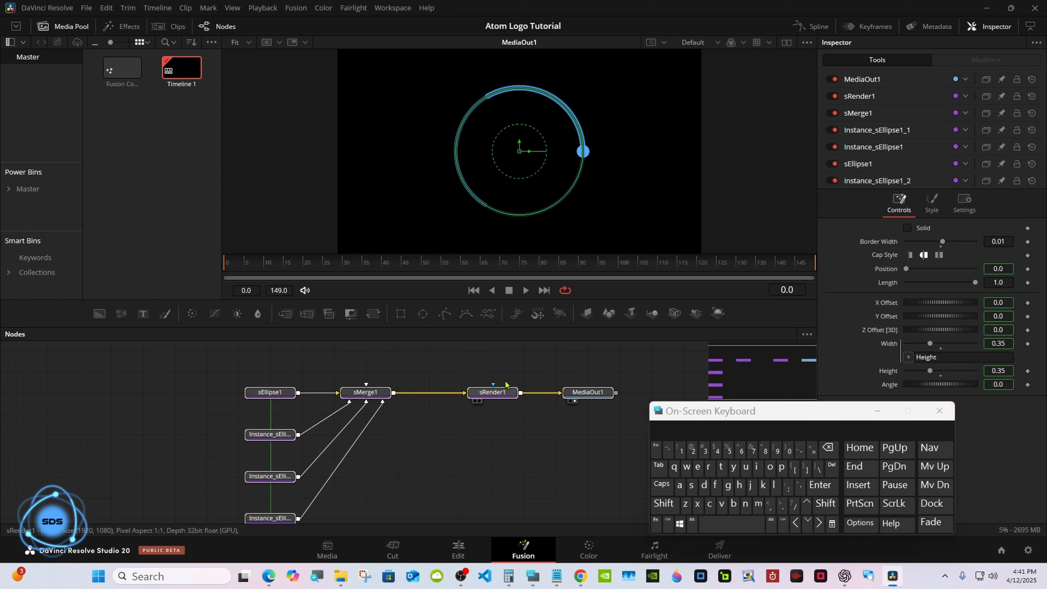
pyautogui.click(515, 362)
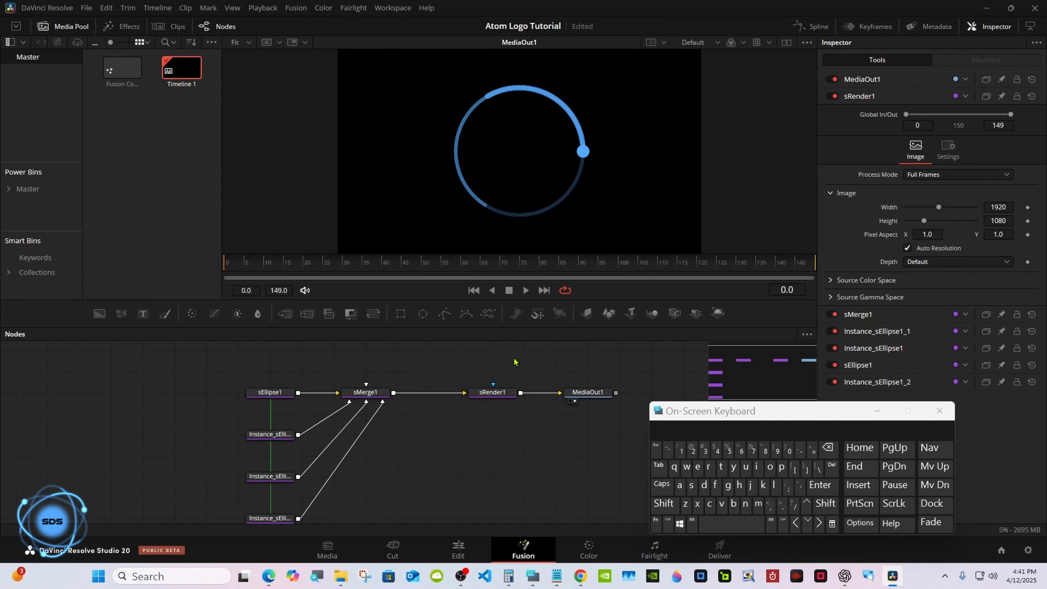
# - Insert an sDuplicate node directly after sMerge1, ahead of sRender1
pyautogui.click(378, 392)
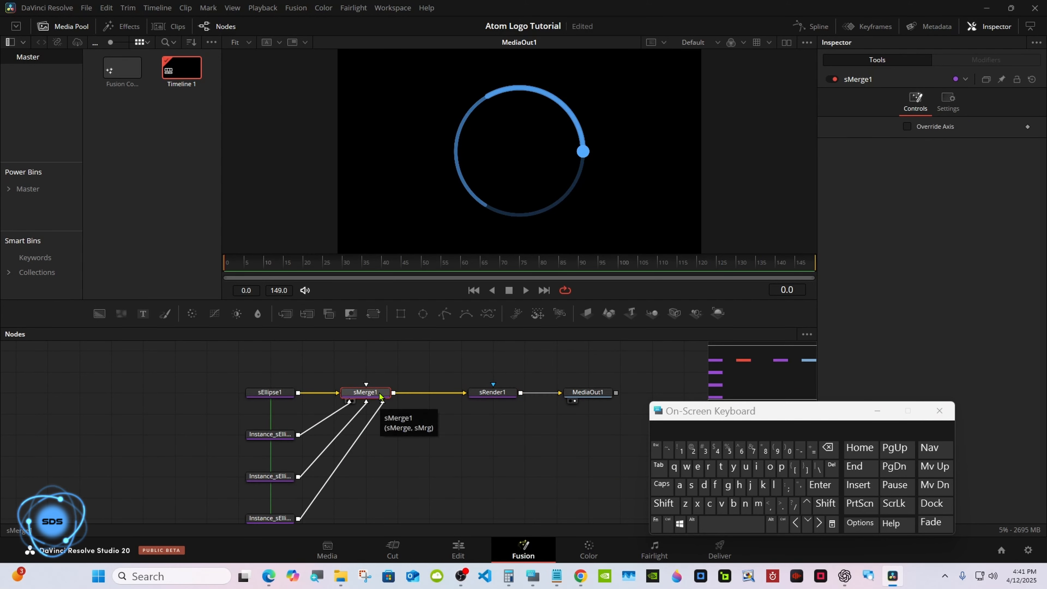
pyautogui.click(651, 503)
pyautogui.click(722, 524)
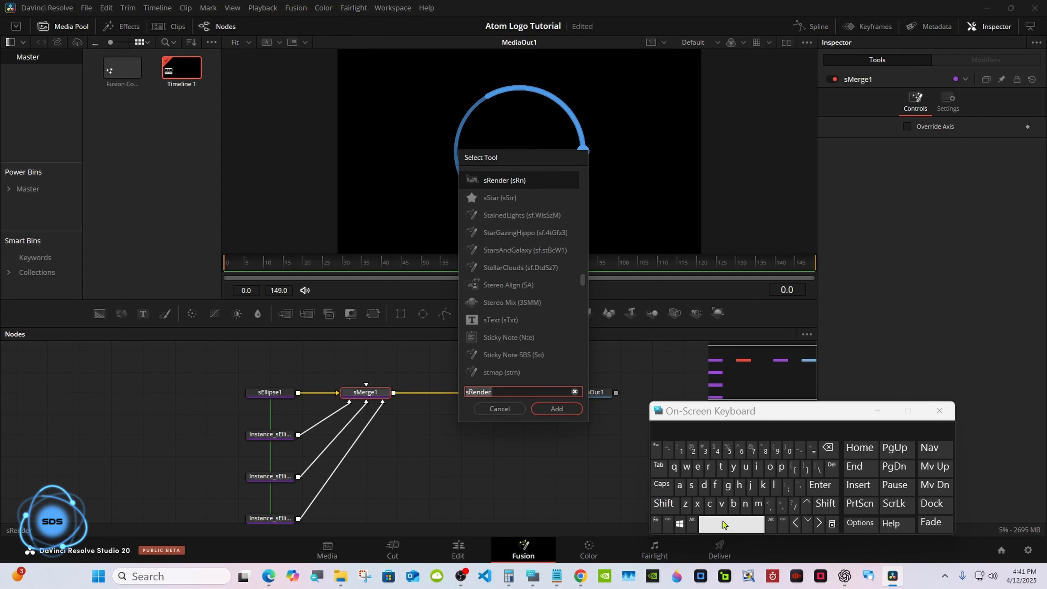
pyautogui.click(691, 484)
pyautogui.click(704, 485)
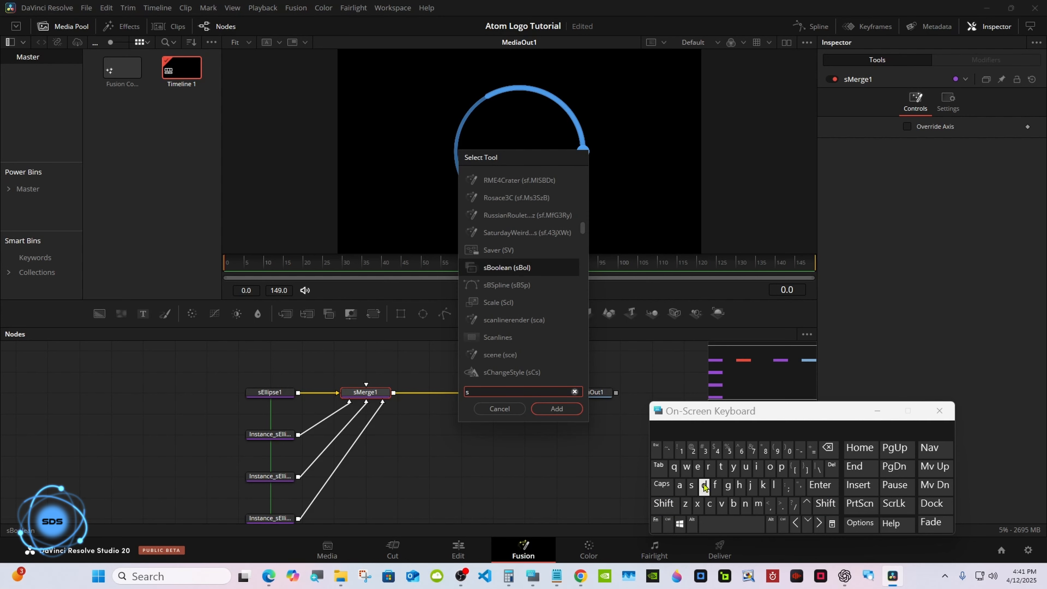
pyautogui.click(745, 468)
pyautogui.click(501, 181)
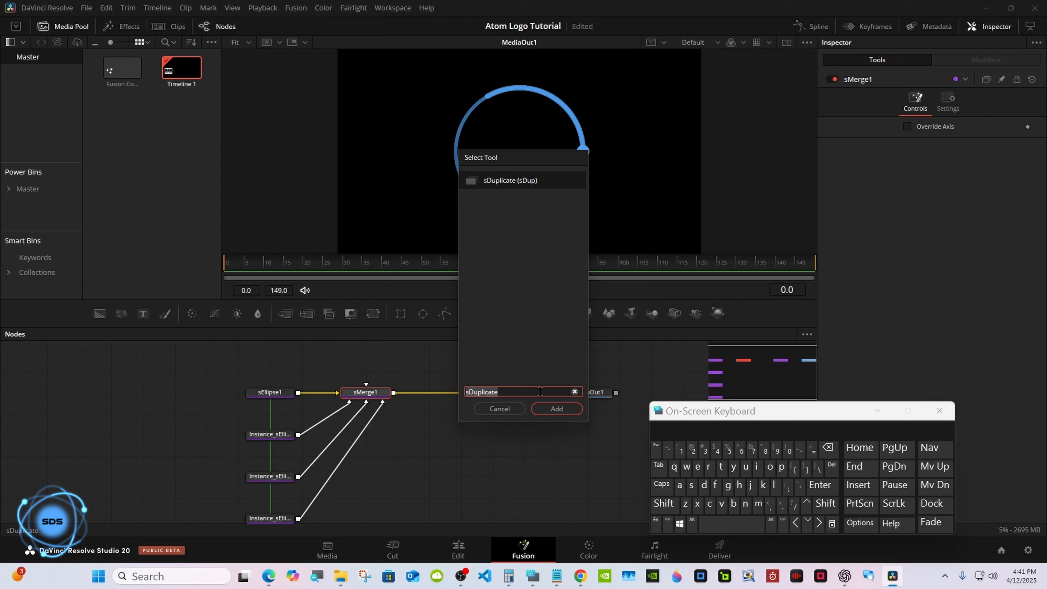
pyautogui.click(551, 411)
# - Set sDuplicate1 to 2 copies and enter 360/3 as its Z Rotation
pyautogui.moveTo(720, 412); pyautogui.dragTo(580, 412)
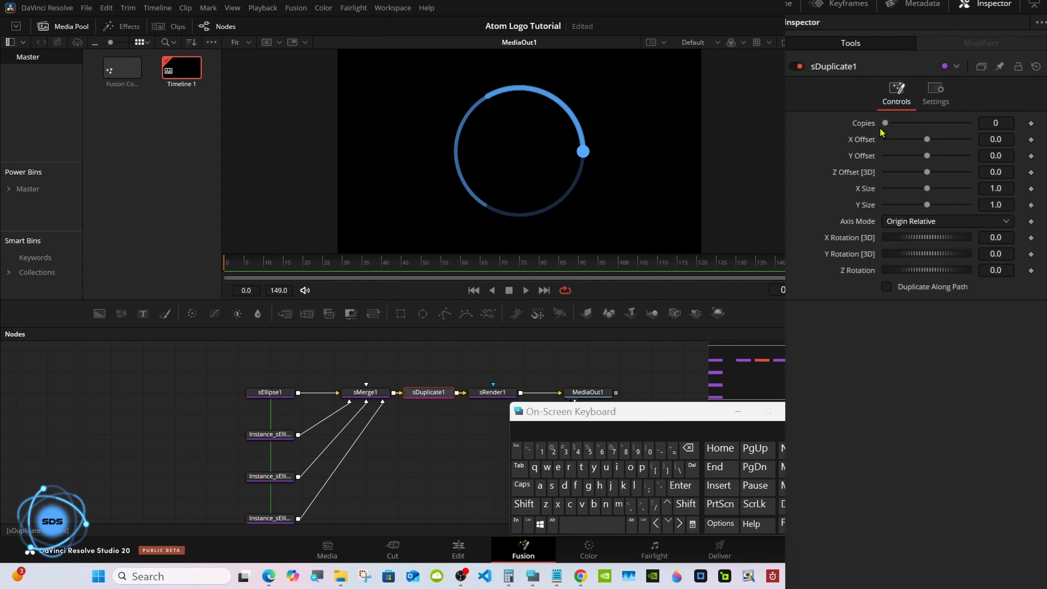
pyautogui.moveTo(885, 123); pyautogui.dragTo(901, 123)
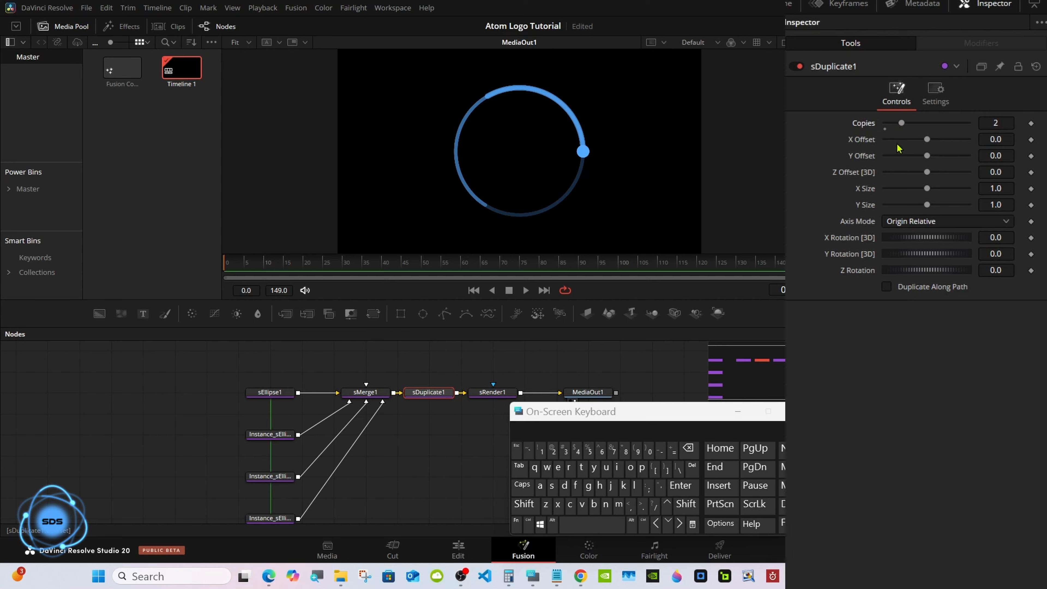
pyautogui.click(998, 269)
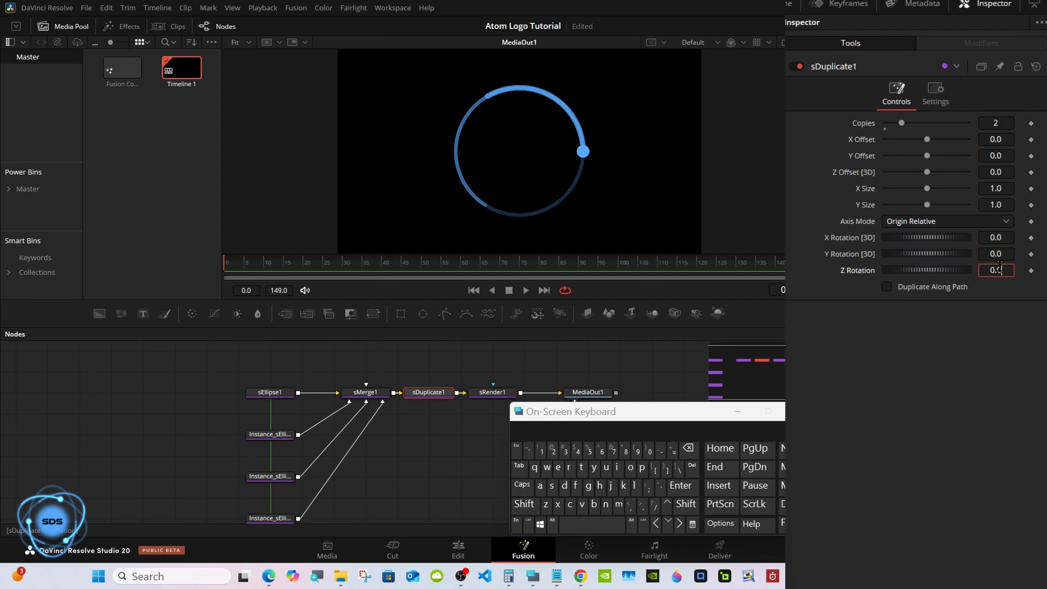
pyautogui.click(687, 448)
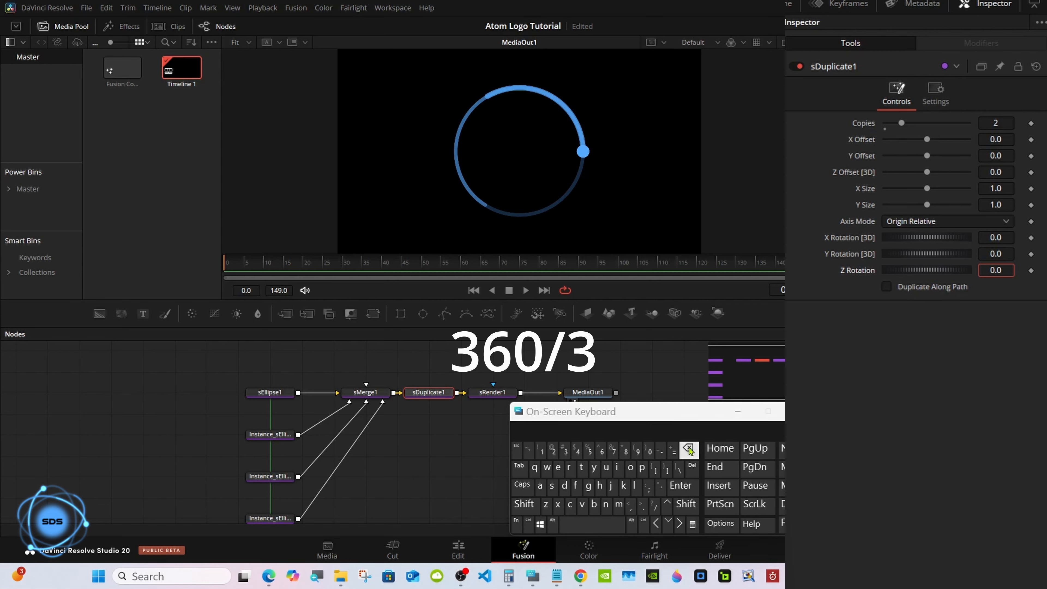
pyautogui.click(688, 449)
pyautogui.click(687, 449)
pyautogui.click(565, 451)
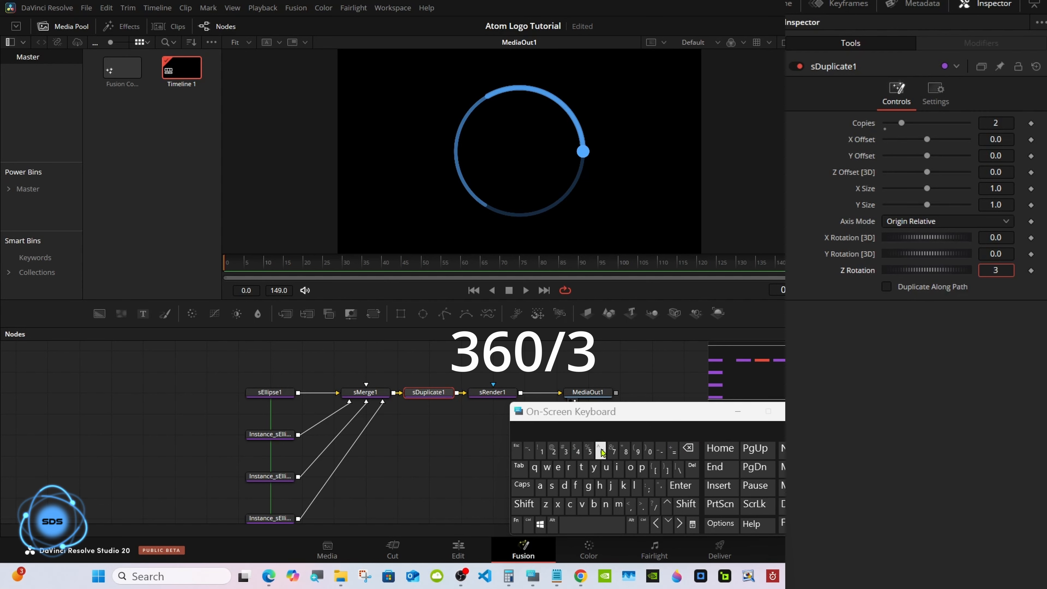
pyautogui.click(600, 451)
pyautogui.click(649, 450)
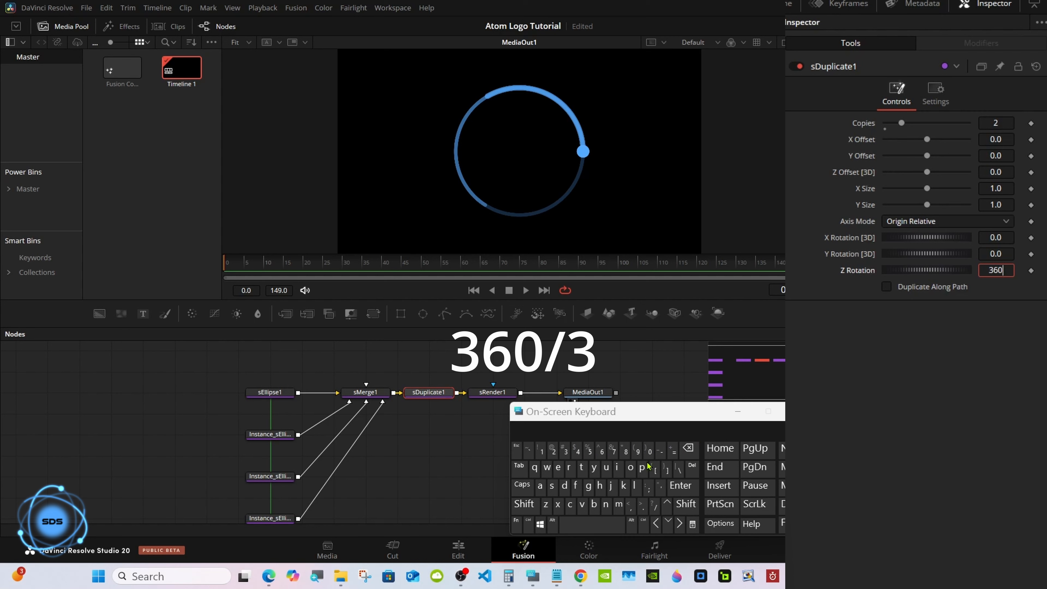
pyautogui.click(654, 505)
pyautogui.click(564, 450)
pyautogui.click(680, 485)
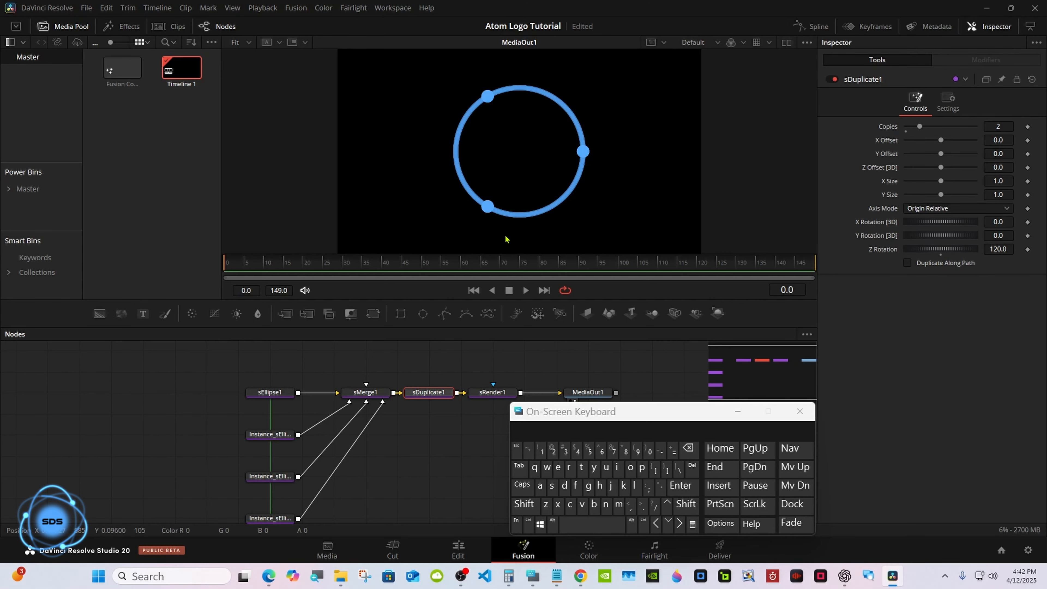
# - Change the Width expression of sEllipse1 to Height/1.5 to turn the orbits into ellipses
pyautogui.moveTo(535, 415); pyautogui.dragTo(551, 416)
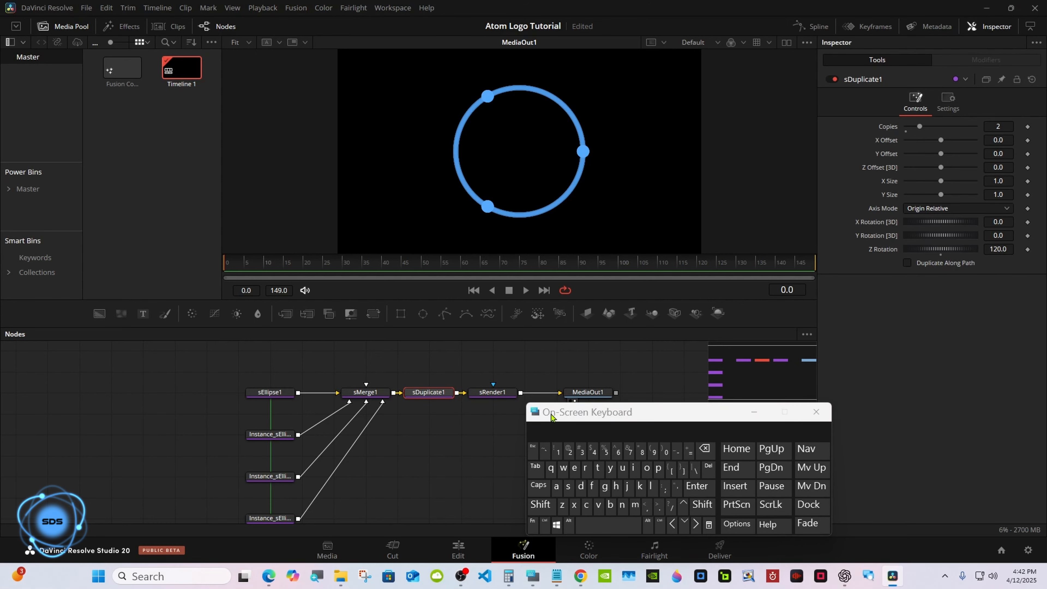
pyautogui.click(290, 393)
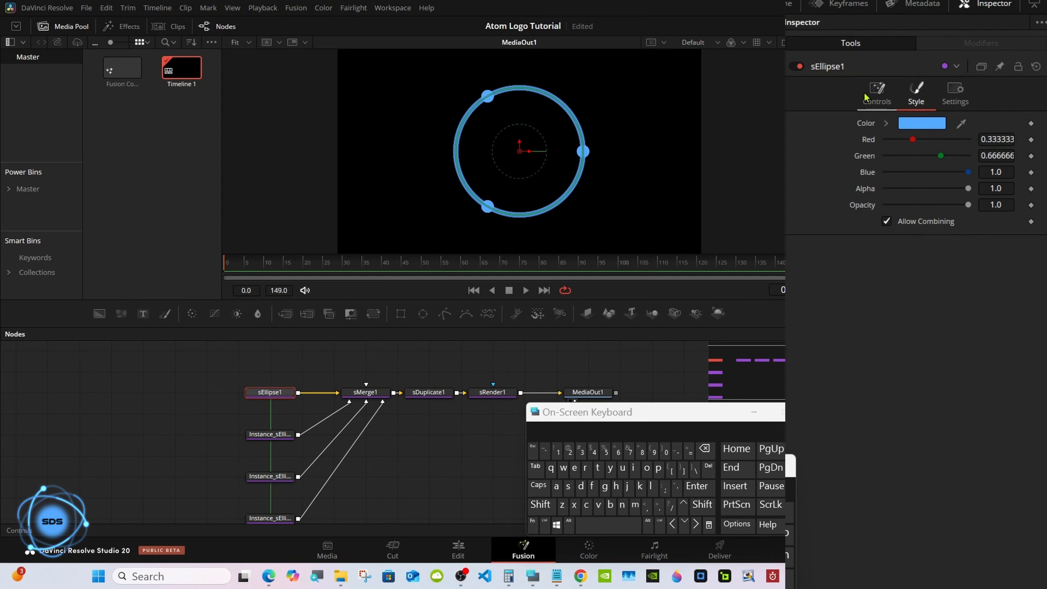
pyautogui.click(899, 100)
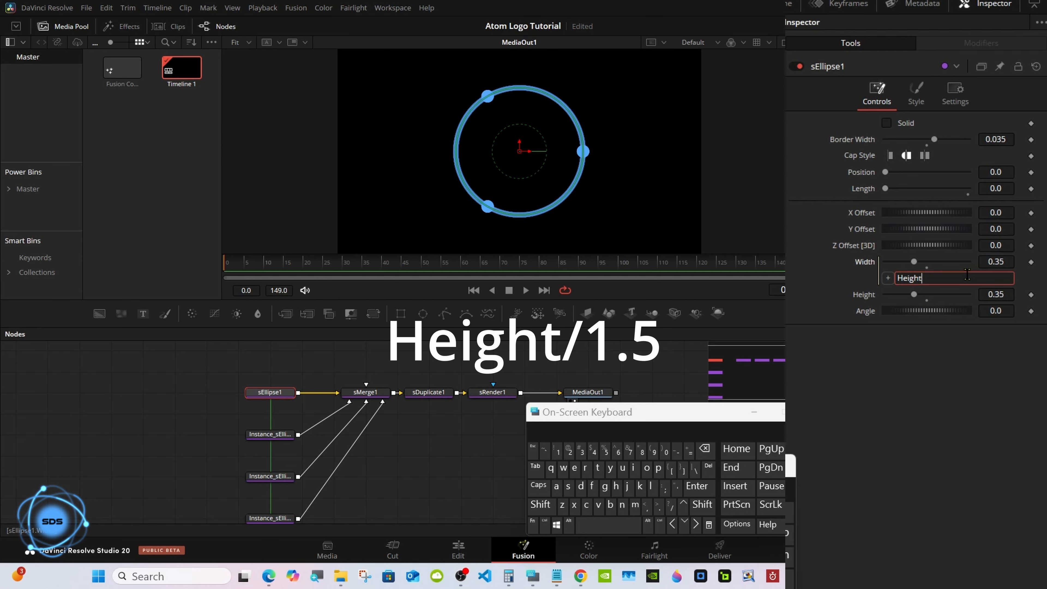
pyautogui.click(671, 505)
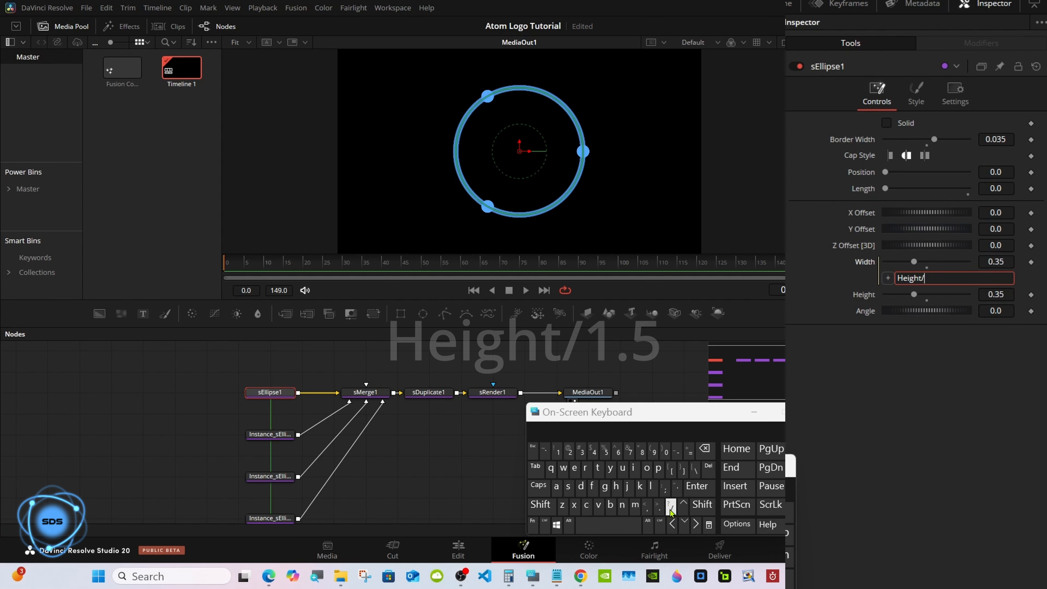
pyautogui.click(556, 454)
pyautogui.click(659, 506)
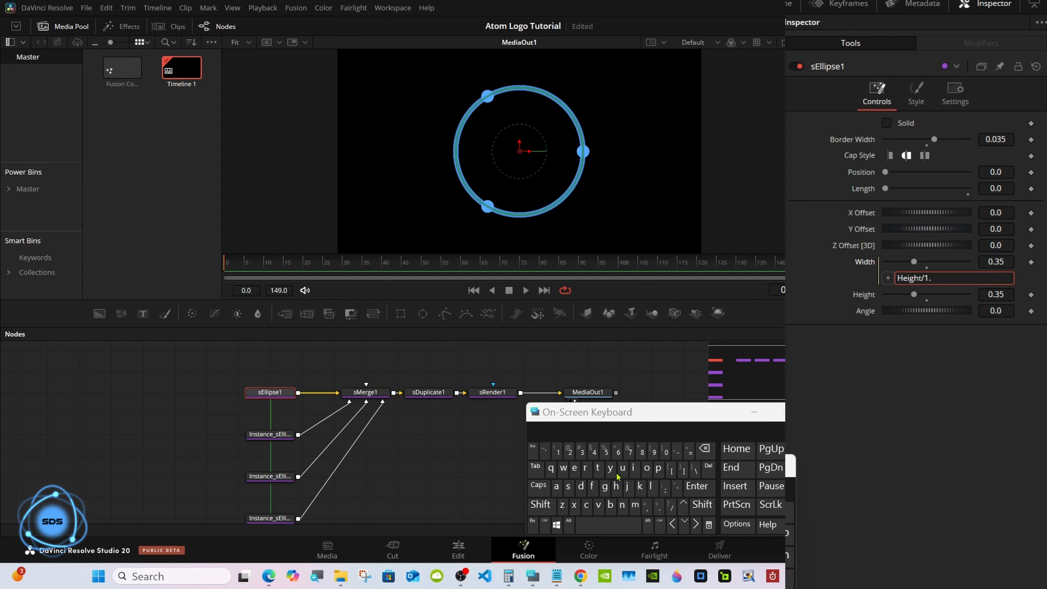
pyautogui.click(605, 452)
pyautogui.click(696, 486)
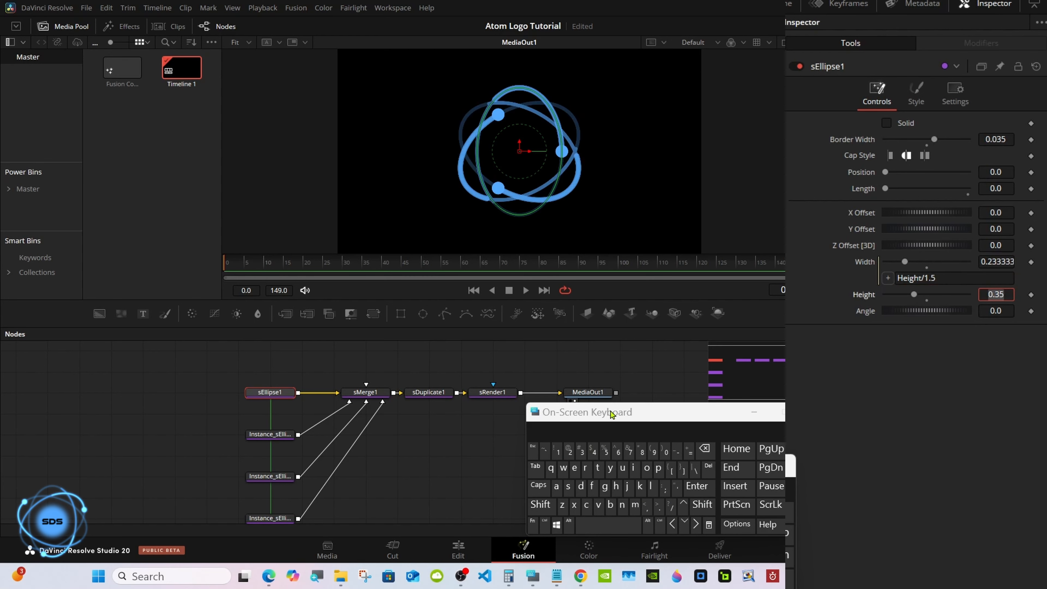
# - Move MediaOut1 farther along the flow and insert a Merge node between sRender1 and MediaOut1
pyautogui.moveTo(610, 414); pyautogui.dragTo(795, 423)
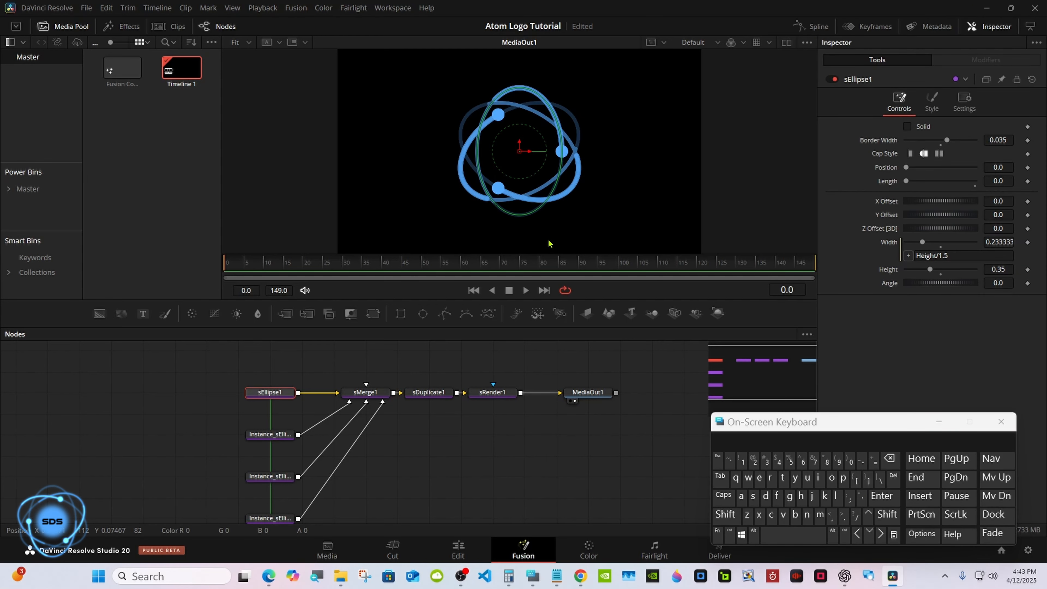
pyautogui.moveTo(588, 392); pyautogui.dragTo(652, 392)
pyautogui.click(496, 394)
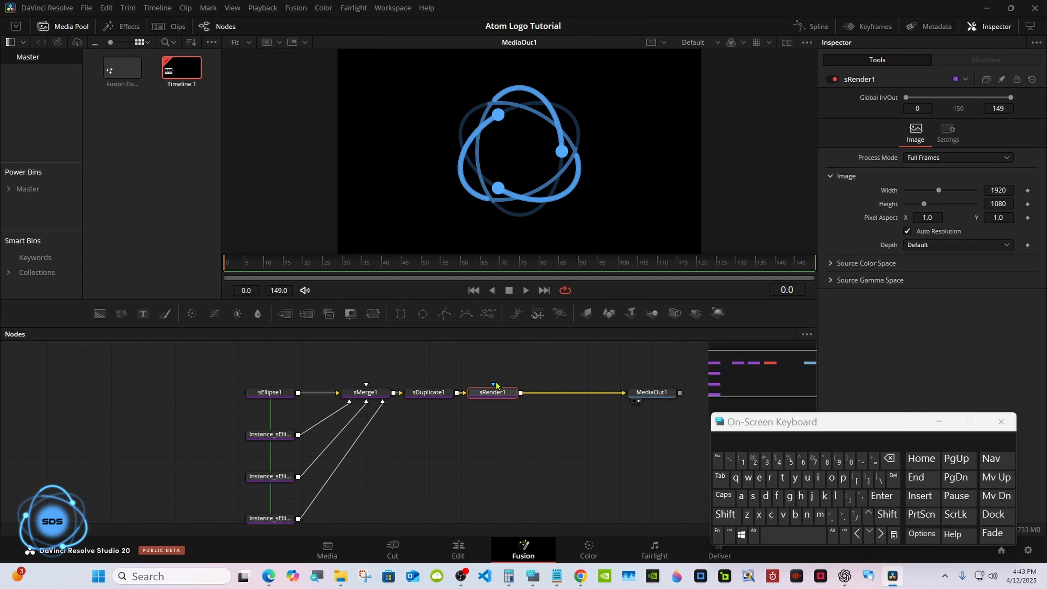
pyautogui.click(288, 314)
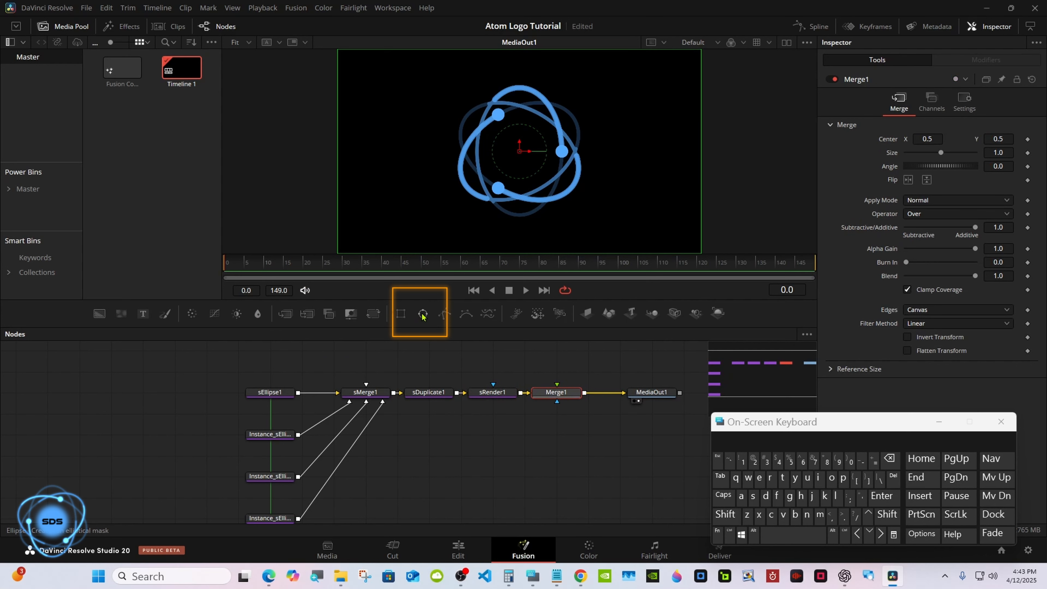
# - Add an Ellipse mask node above Merge1, connect it to the foreground input, and turn off its Show View Controls option
pyautogui.moveTo(422, 316); pyautogui.dragTo(449, 330)
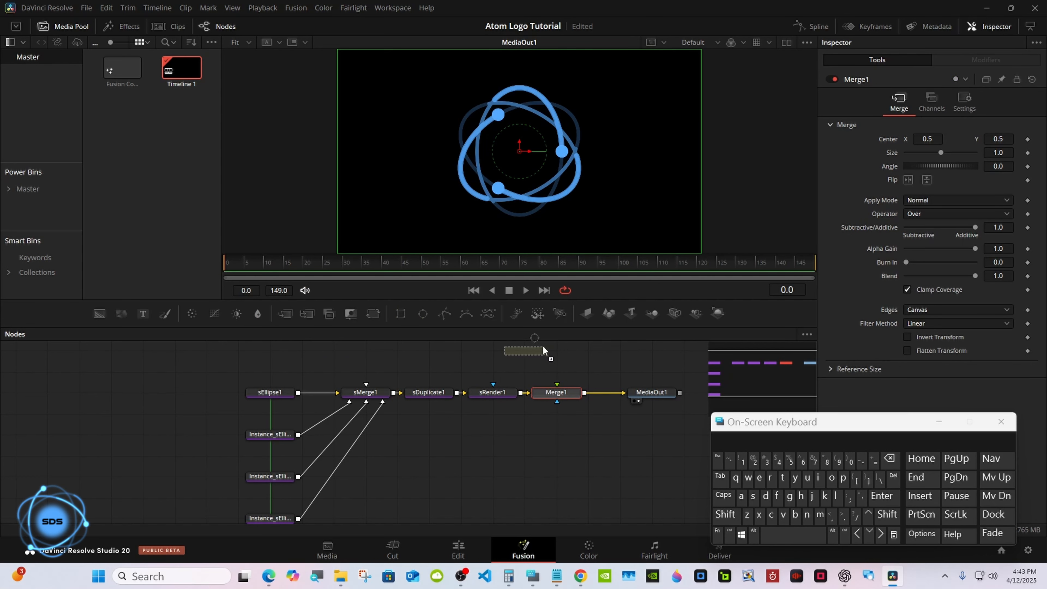
pyautogui.moveTo(542, 347); pyautogui.dragTo(557, 410)
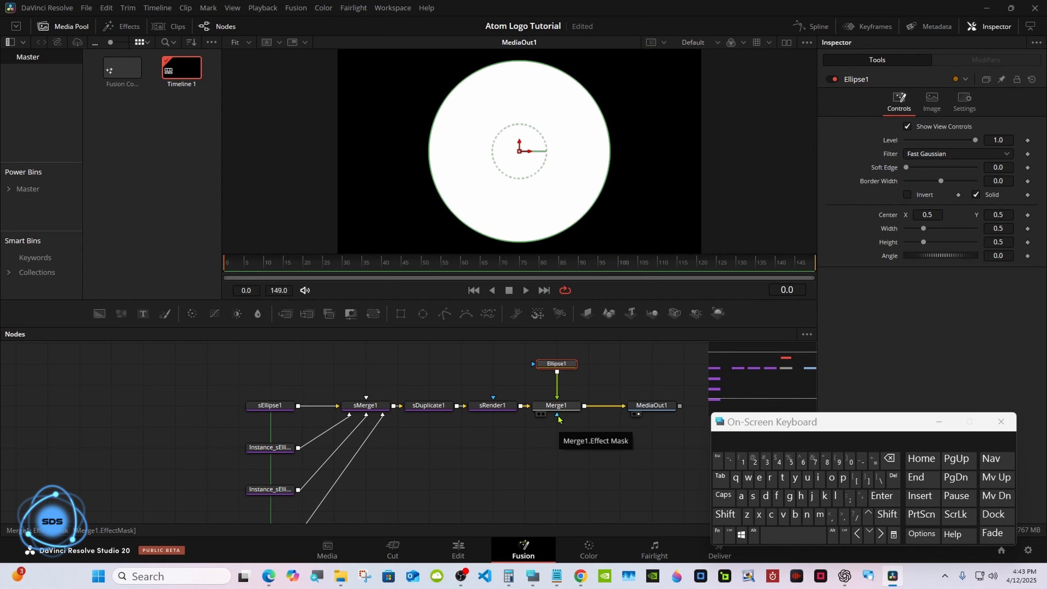
pyautogui.moveTo(783, 422); pyautogui.dragTo(602, 419)
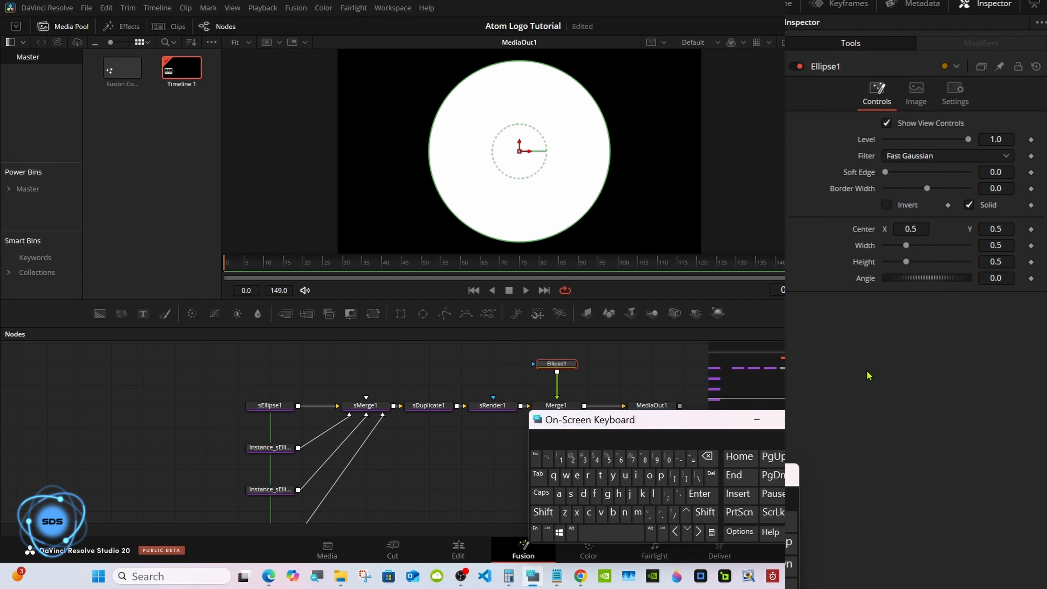
pyautogui.click(907, 126)
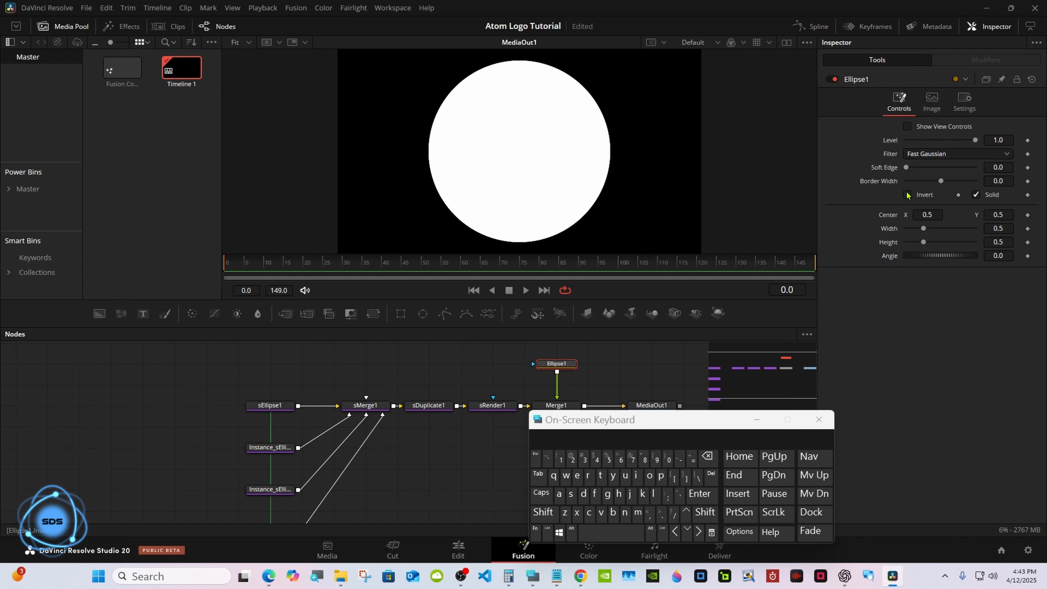
# - Add a Background node and insert it between Ellipse1 and Merge1 so that the ellipse masks the background
pyautogui.moveTo(569, 364); pyautogui.dragTo(569, 343)
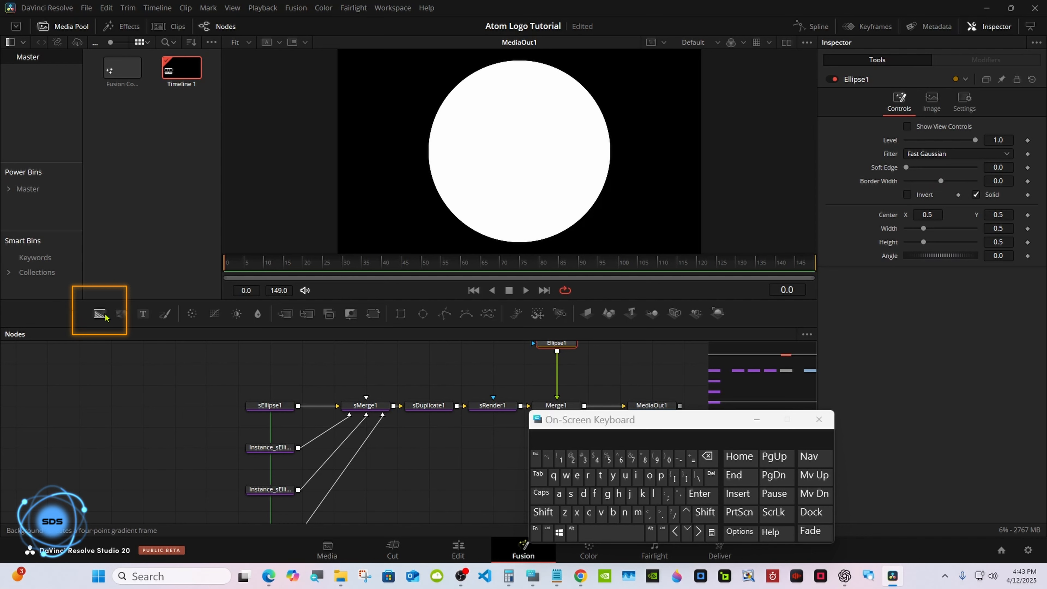
pyautogui.moveTo(104, 315); pyautogui.dragTo(524, 385)
pyautogui.moveTo(634, 427); pyautogui.dragTo(728, 438)
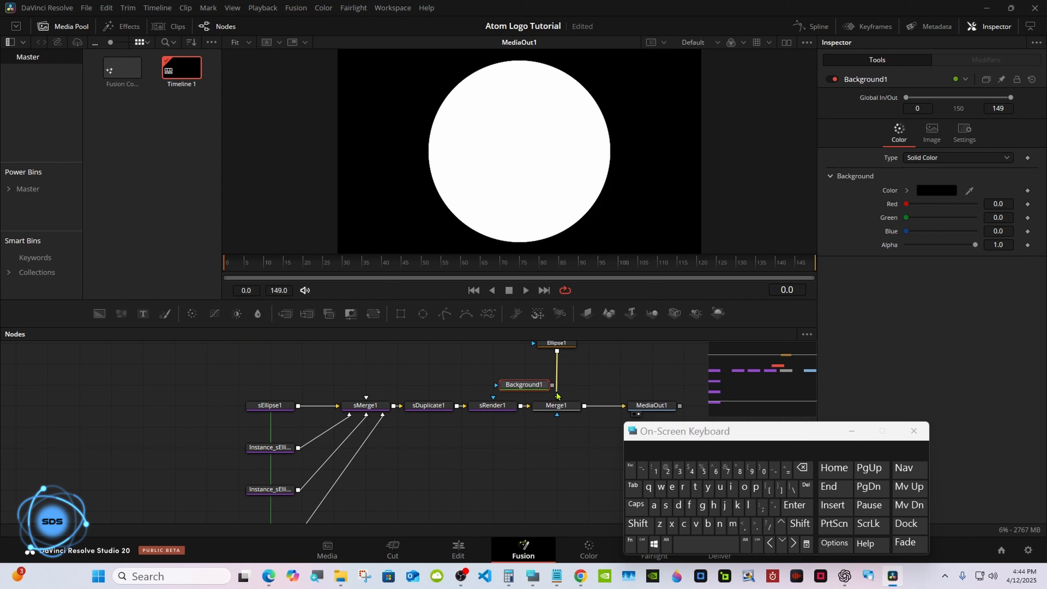
pyautogui.moveTo(557, 391)
pyautogui.mouseDown()
pyautogui.moveTo(515, 388)
pyautogui.moveTo(549, 370)
pyautogui.moveTo(560, 405)
pyautogui.mouseUp()
pyautogui.click(602, 376)
pyautogui.click(579, 366)
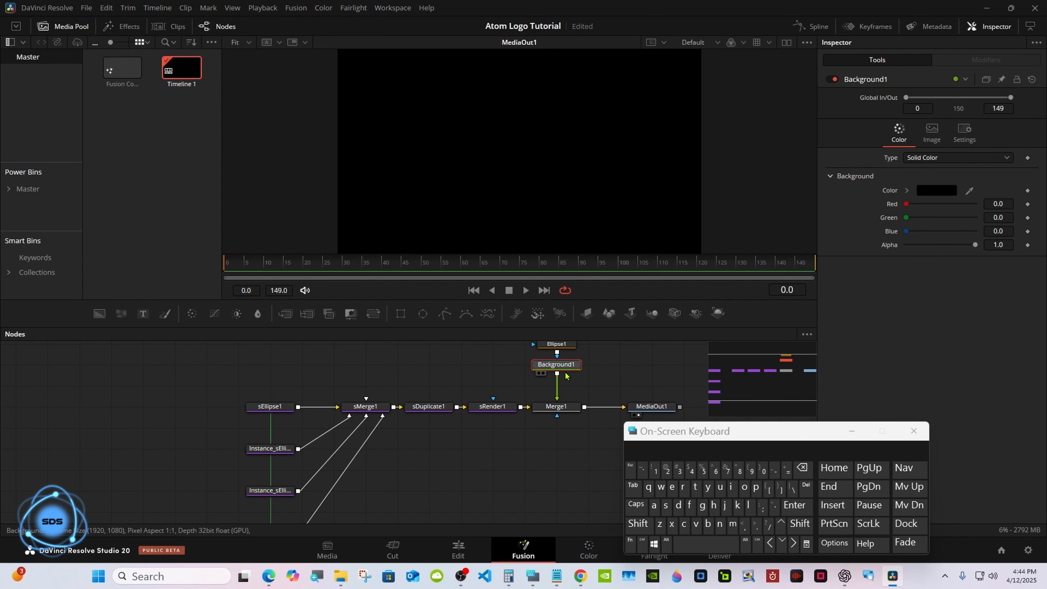
# - Set Background1's color to the light blue basic color with Red 0.333333, Green 0.666666 and Blue 1.0
pyautogui.click(928, 192)
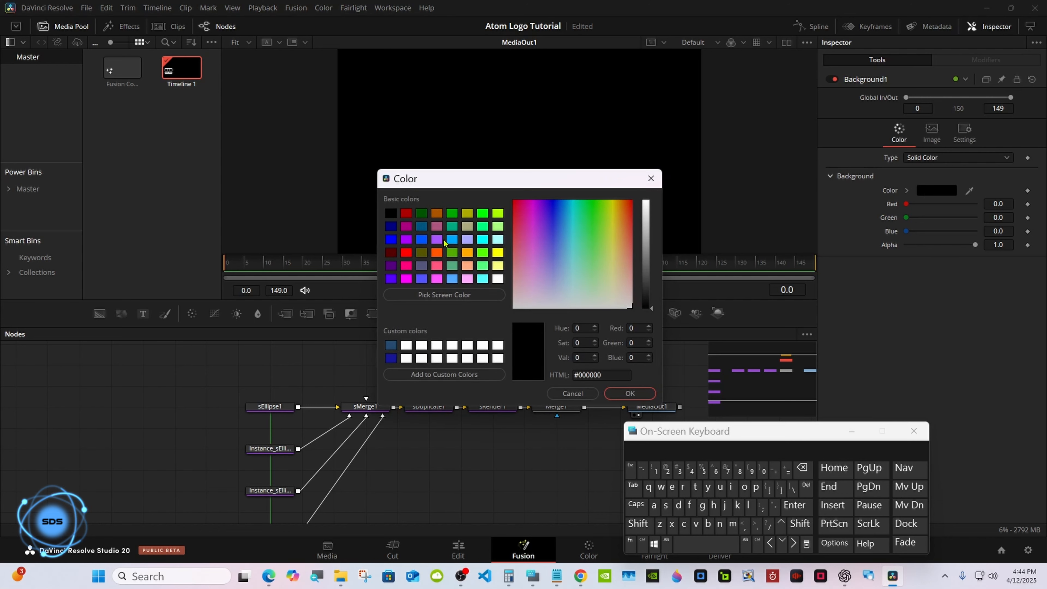
pyautogui.click(450, 277)
pyautogui.click(611, 392)
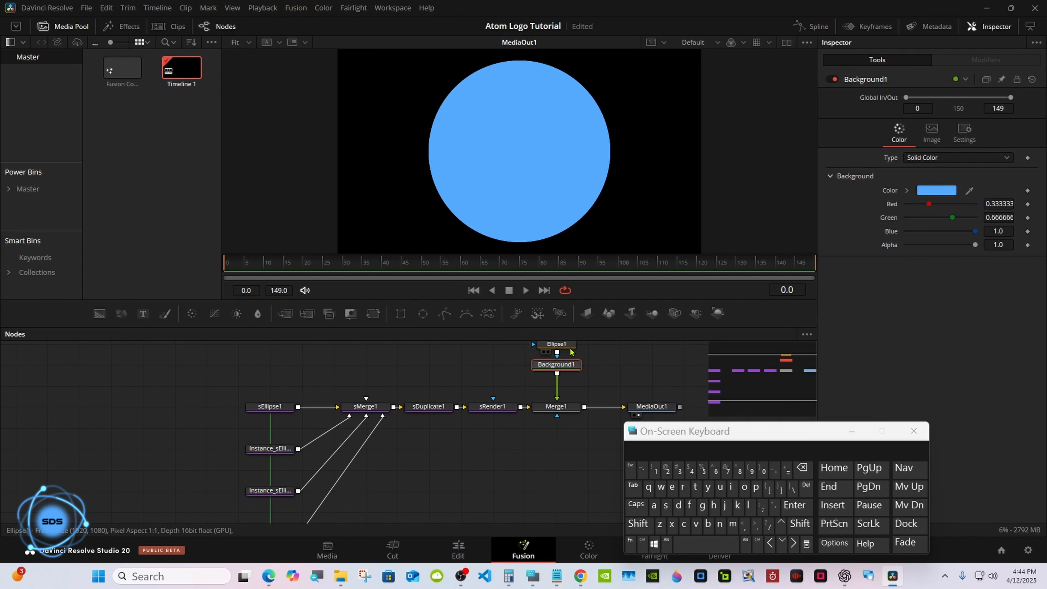
# - Give Ellipse1's Width the expression Height and set its Height to 0.175 to size the nucleus circle
pyautogui.scroll(1, 577, 363)
pyautogui.click(561, 363)
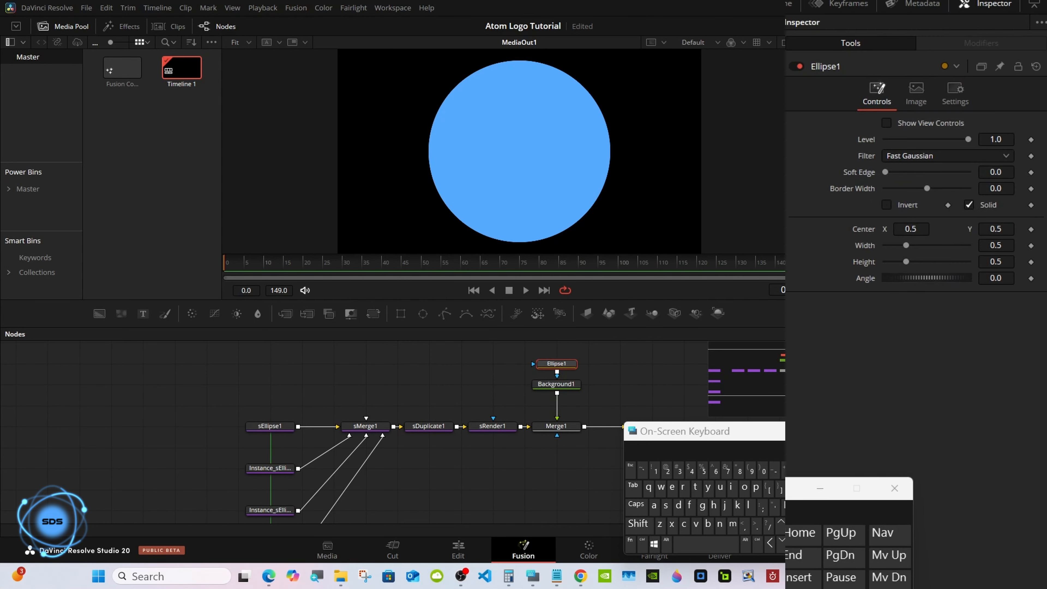
pyautogui.rightClick(875, 248)
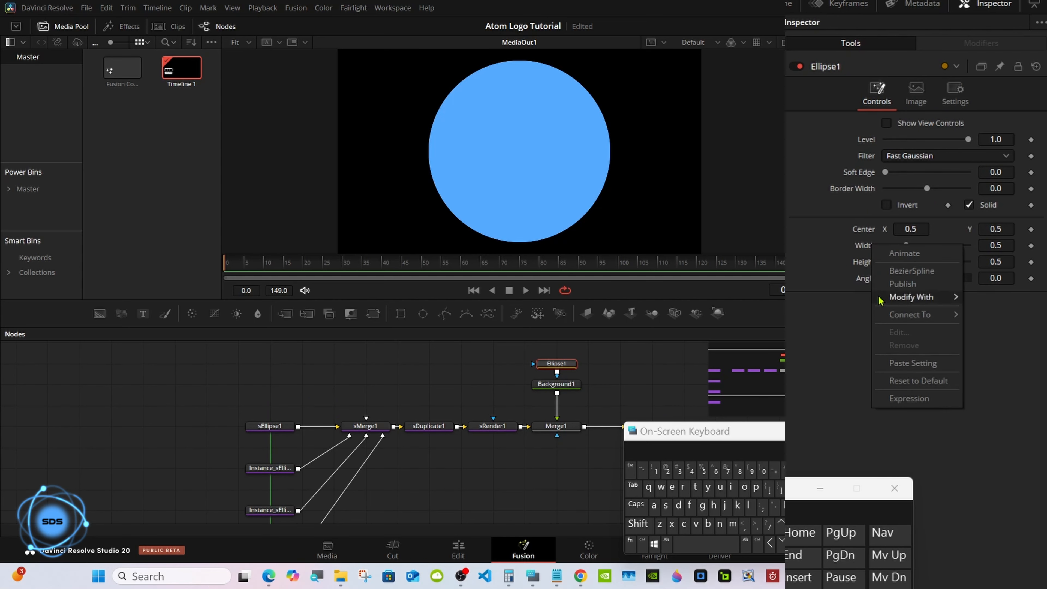
pyautogui.click(900, 398)
pyautogui.moveTo(887, 262)
pyautogui.mouseDown()
pyautogui.moveTo(902, 284)
pyautogui.moveTo(892, 278)
pyautogui.mouseUp()
pyautogui.click(1006, 275)
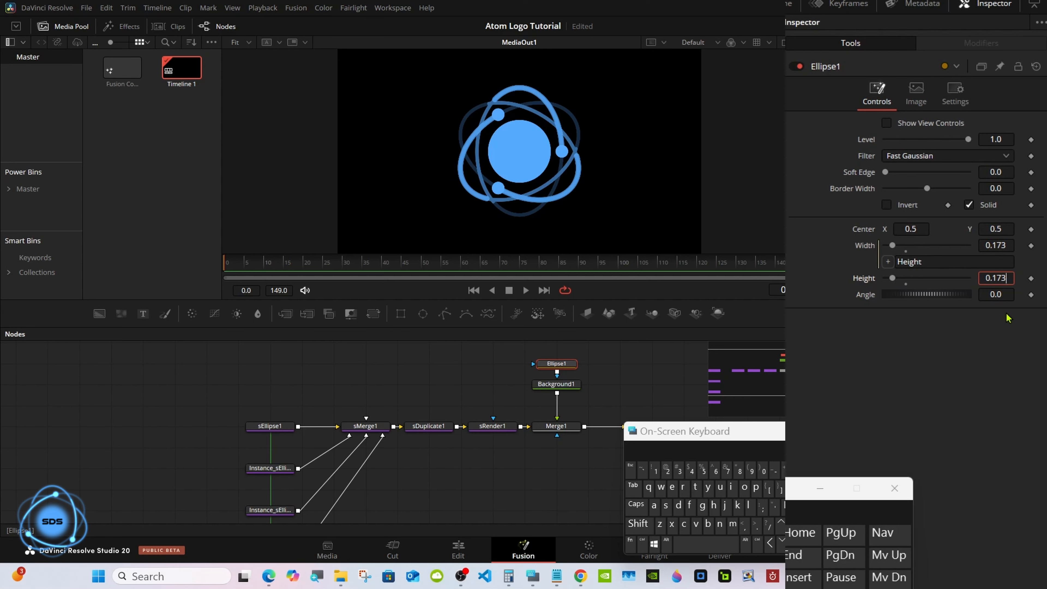
pyautogui.press('BackSpace')
pyautogui.write('5')
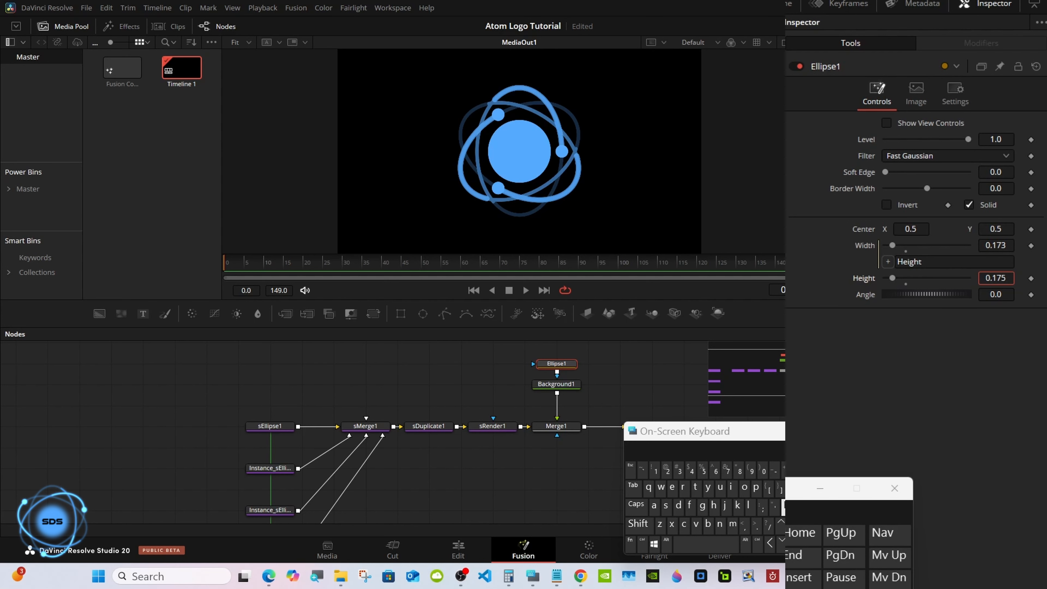
pyautogui.press('Return')
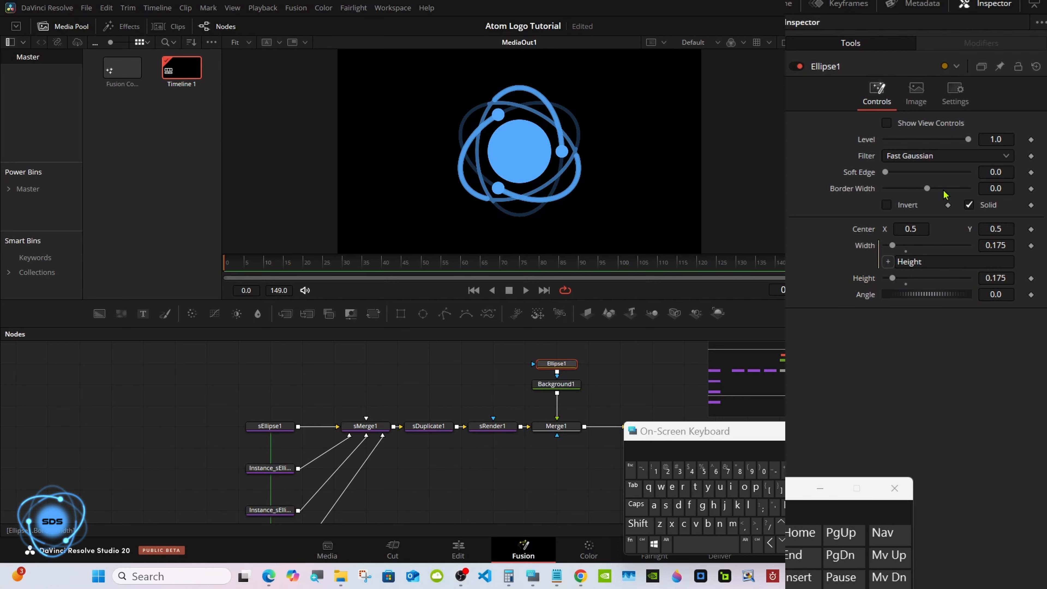
# - Set the Soft Edge of Ellipse1 to 0.01 to feather the nucleus
pyautogui.click(1001, 172)
pyautogui.write('1')
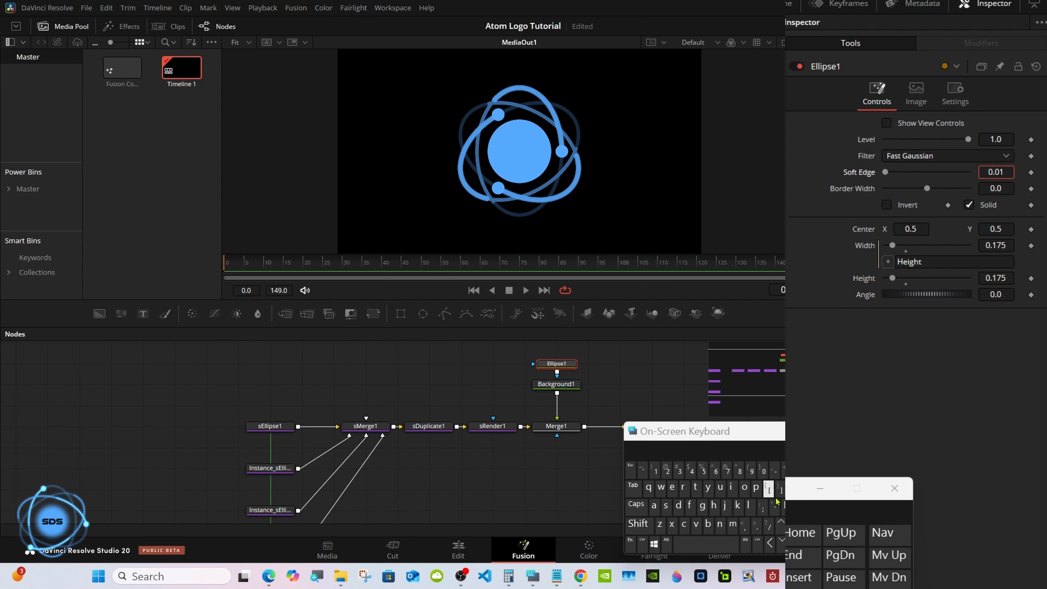
pyautogui.press('Tab')
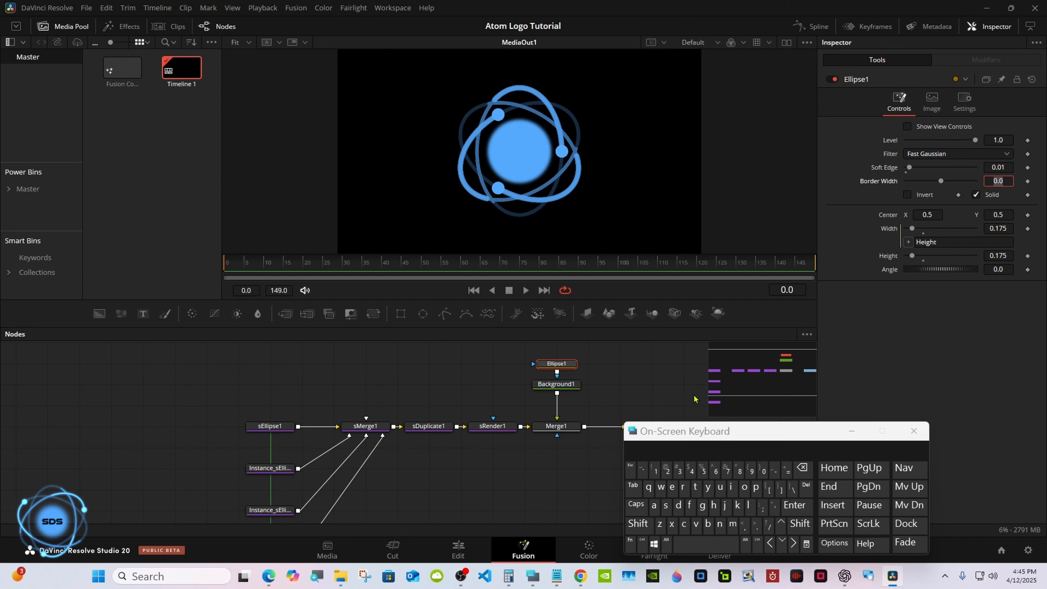
# - Move MediaOut1 farther along the flow and insert a second Merge node between Merge1 and MediaOut1
pyautogui.moveTo(687, 425); pyautogui.dragTo(770, 421)
pyautogui.click(692, 428)
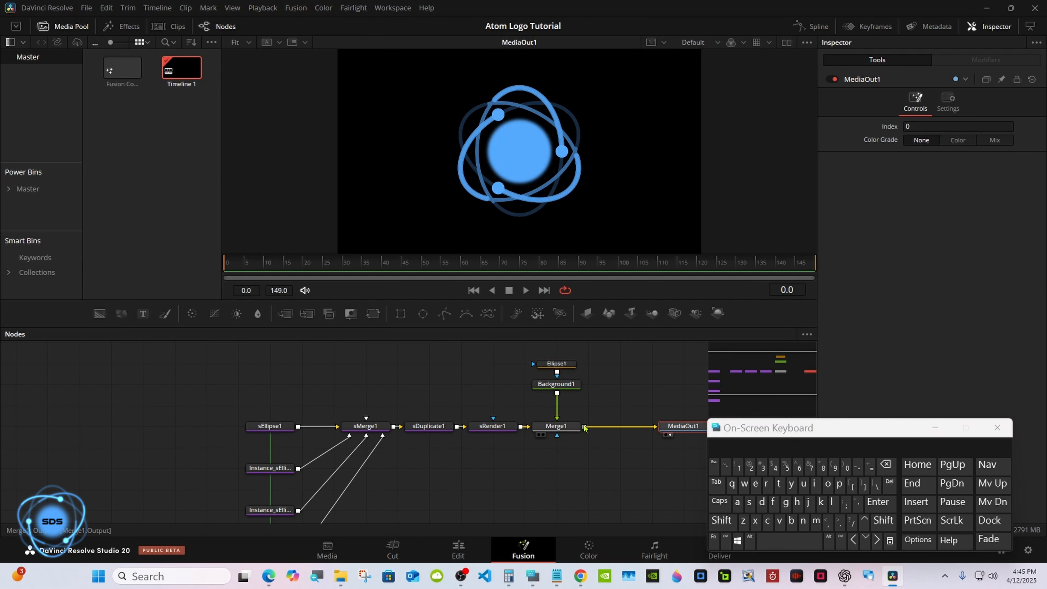
pyautogui.click(571, 426)
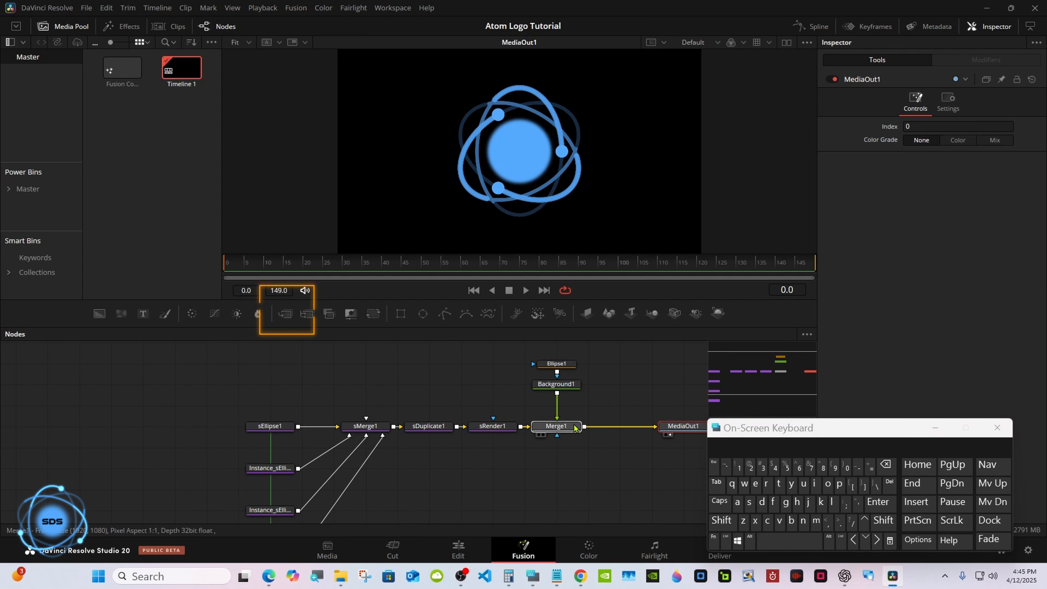
pyautogui.click(287, 317)
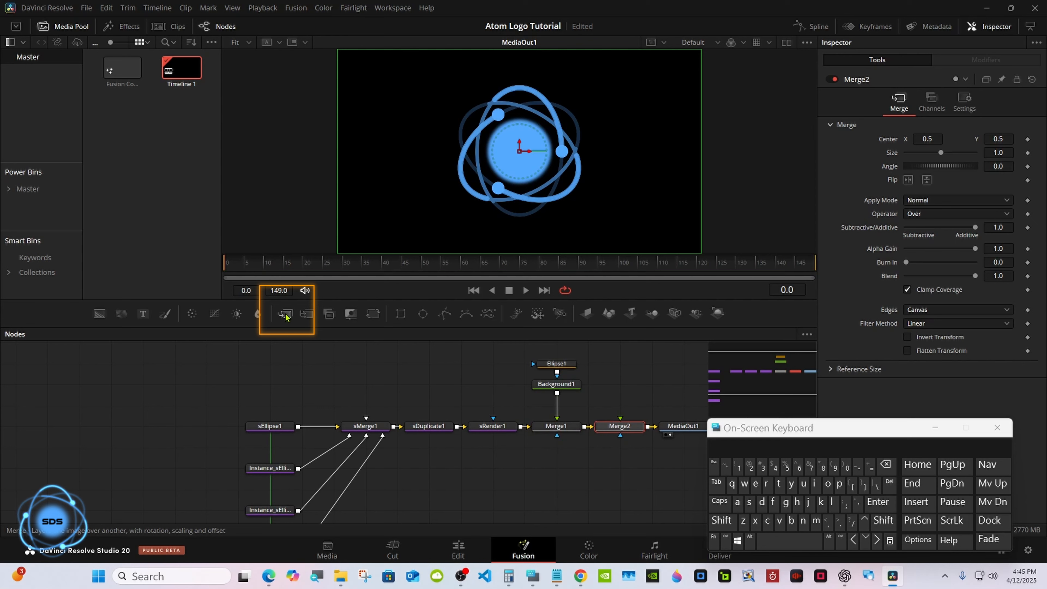
# - Add a Text node connected to Merge2's foreground input and enter the text SDS
pyautogui.moveTo(142, 316); pyautogui.dragTo(620, 419)
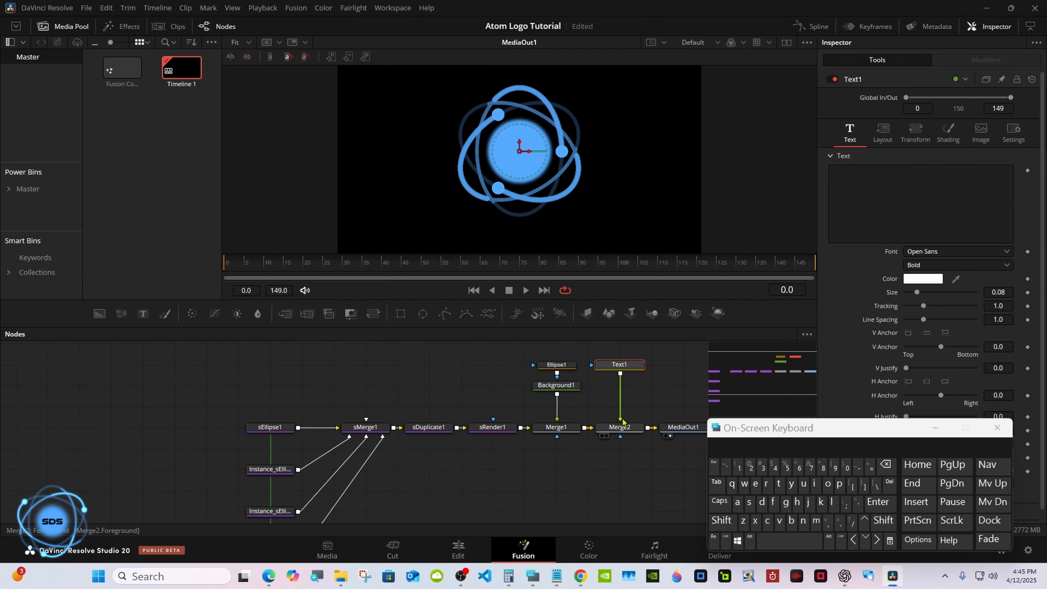
pyautogui.click(854, 195)
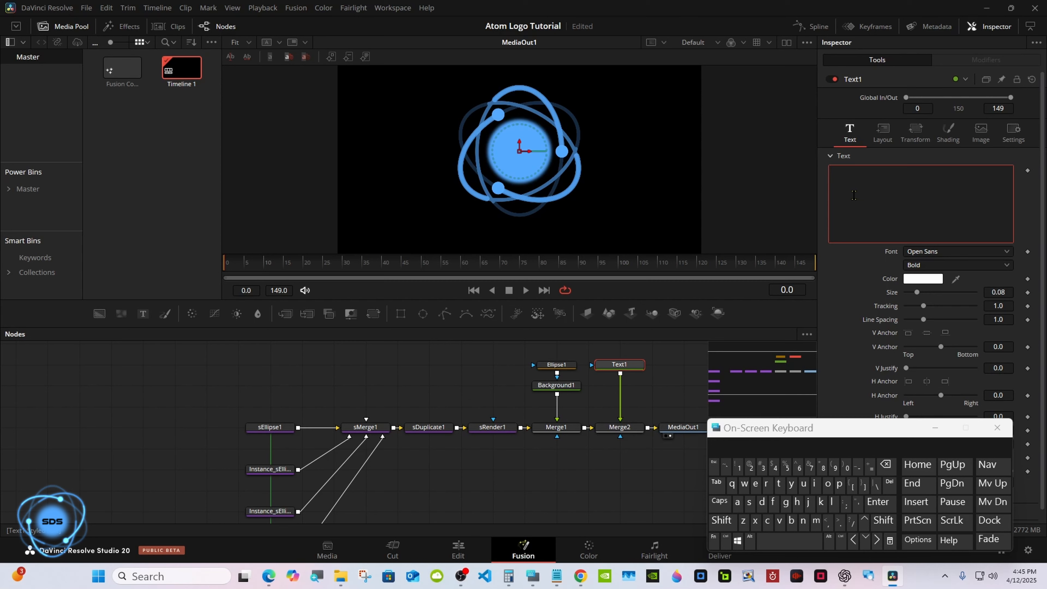
pyautogui.press('capslock')
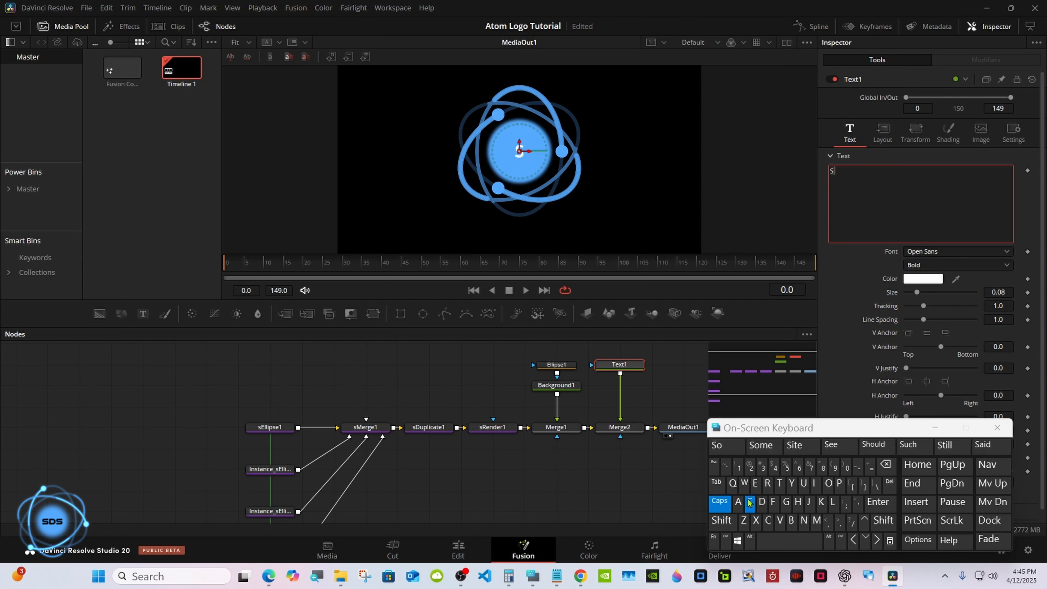
pyautogui.write('SDS')
# - Change the SDS text font to Nulshock Bold and set its Tracking to 1.03
pyautogui.moveTo(797, 449); pyautogui.dragTo(575, 448)
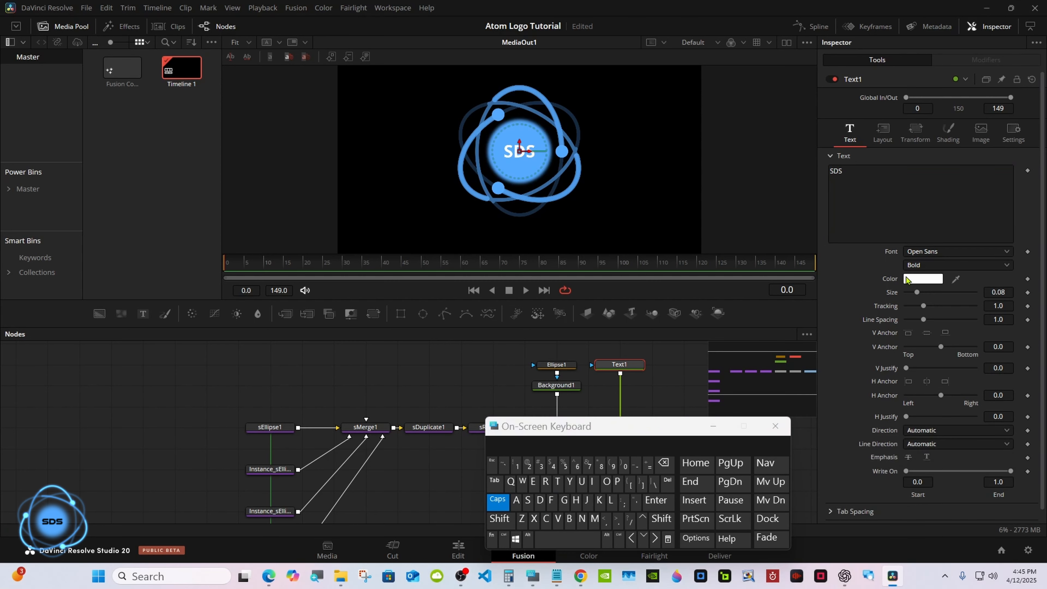
pyautogui.click(943, 252)
pyautogui.click(943, 445)
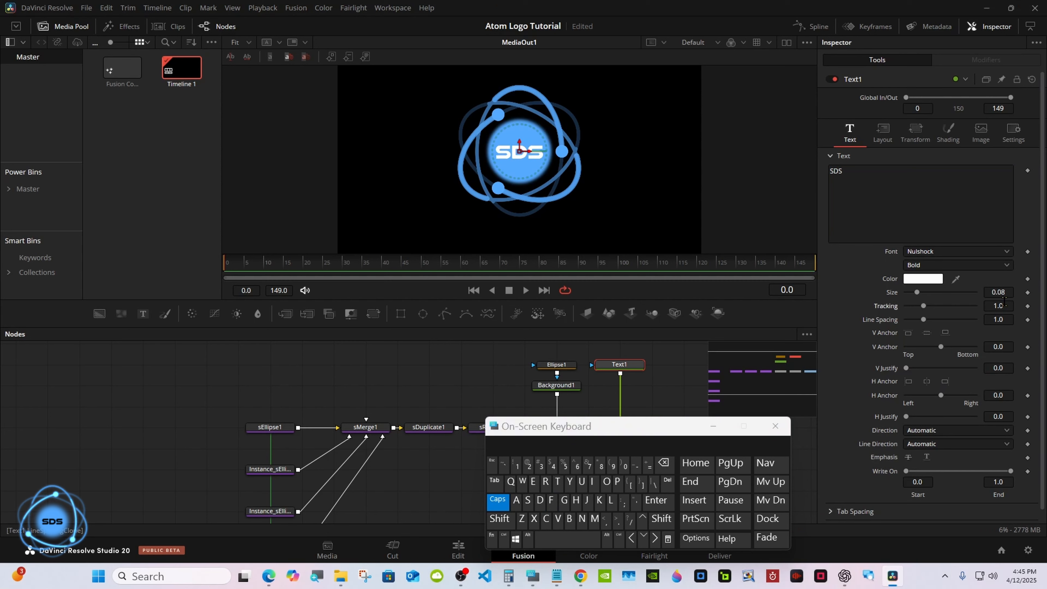
pyautogui.click(1005, 305)
pyautogui.click(541, 465)
pyautogui.click(655, 500)
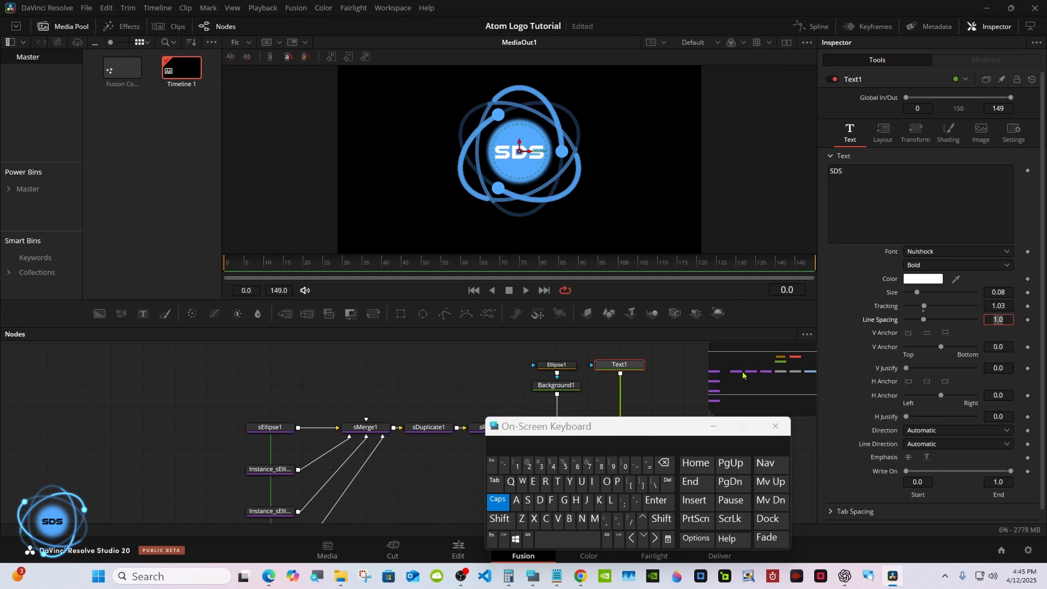
# - Change the color of the SDS text to black
pyautogui.click(922, 279)
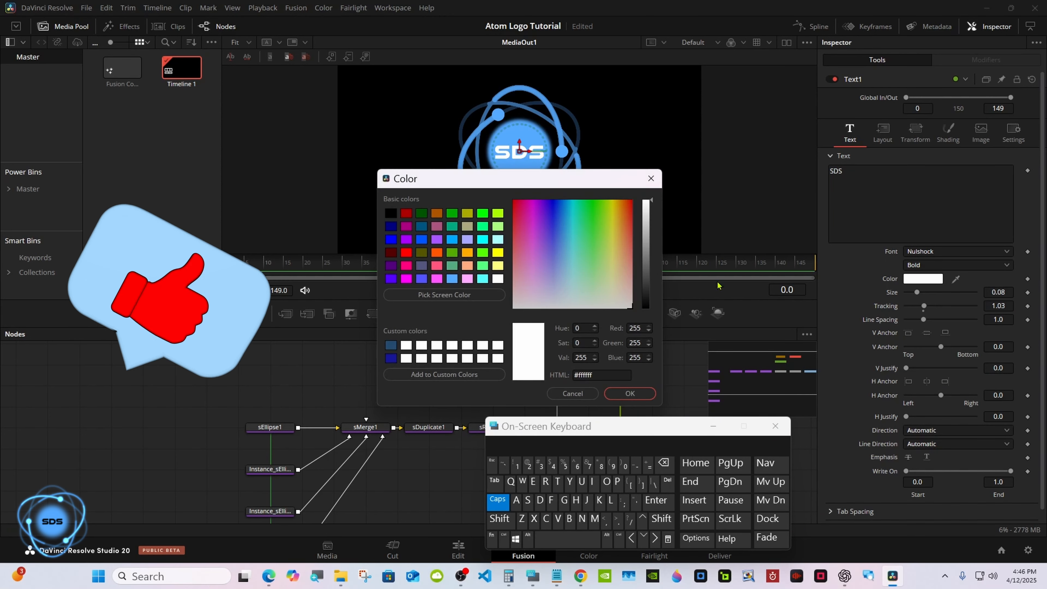
pyautogui.click(390, 213)
pyautogui.click(630, 393)
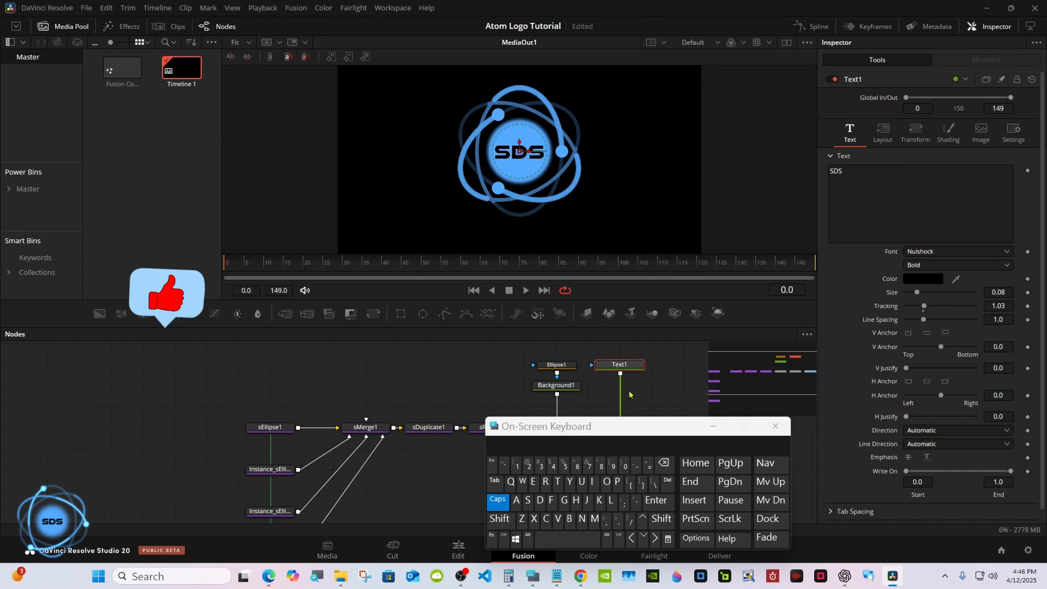
# - Keyframe sEllipse1's Position from 1.0 at frame 0 to 0.0 at frame 50
pyautogui.moveTo(620, 428); pyautogui.dragTo(666, 404)
pyautogui.click(544, 477)
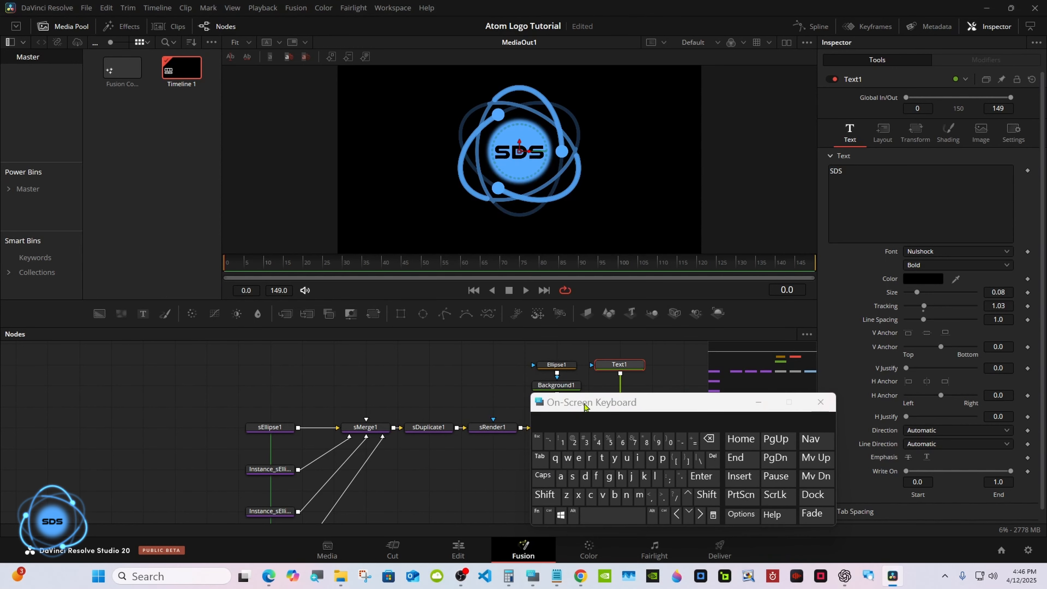
pyautogui.moveTo(586, 406); pyautogui.dragTo(432, 445)
pyautogui.click(270, 432)
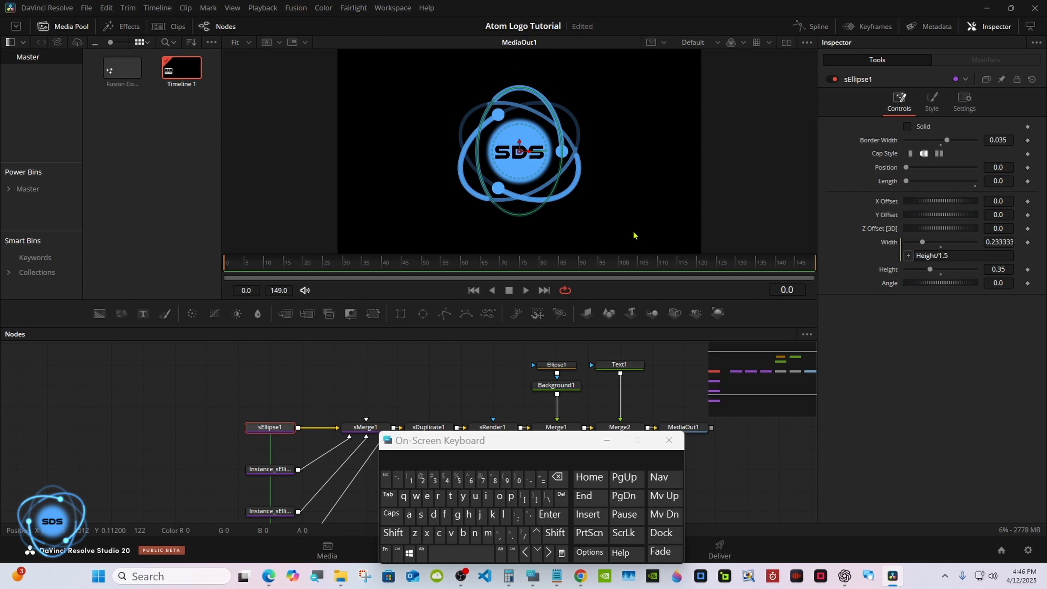
pyautogui.click(907, 168)
pyautogui.moveTo(885, 172); pyautogui.dragTo(982, 173)
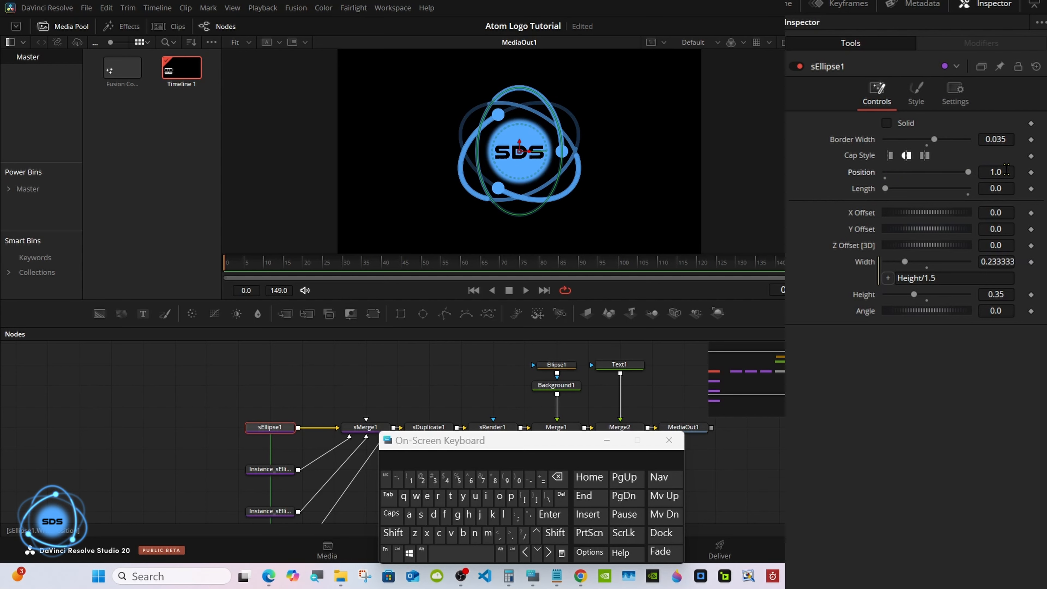
pyautogui.click(1029, 172)
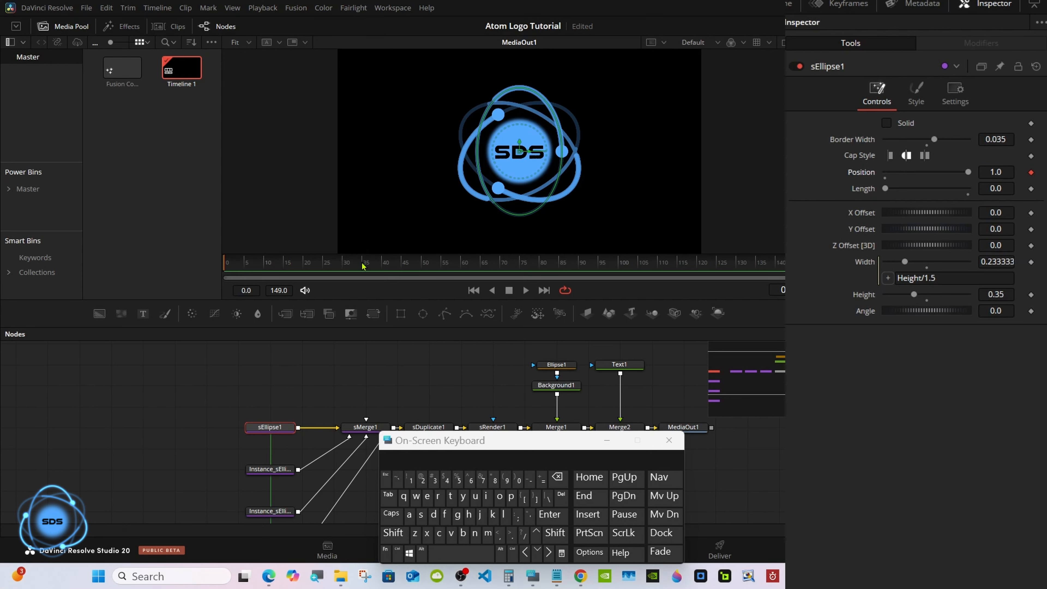
pyautogui.moveTo(364, 266); pyautogui.dragTo(424, 264)
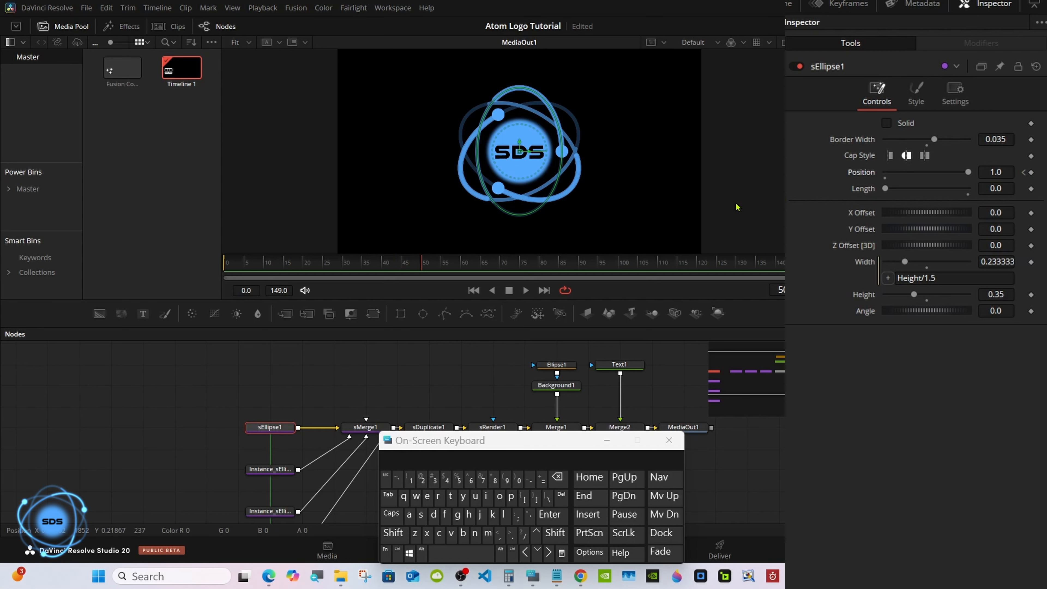
pyautogui.moveTo(967, 172); pyautogui.dragTo(848, 176)
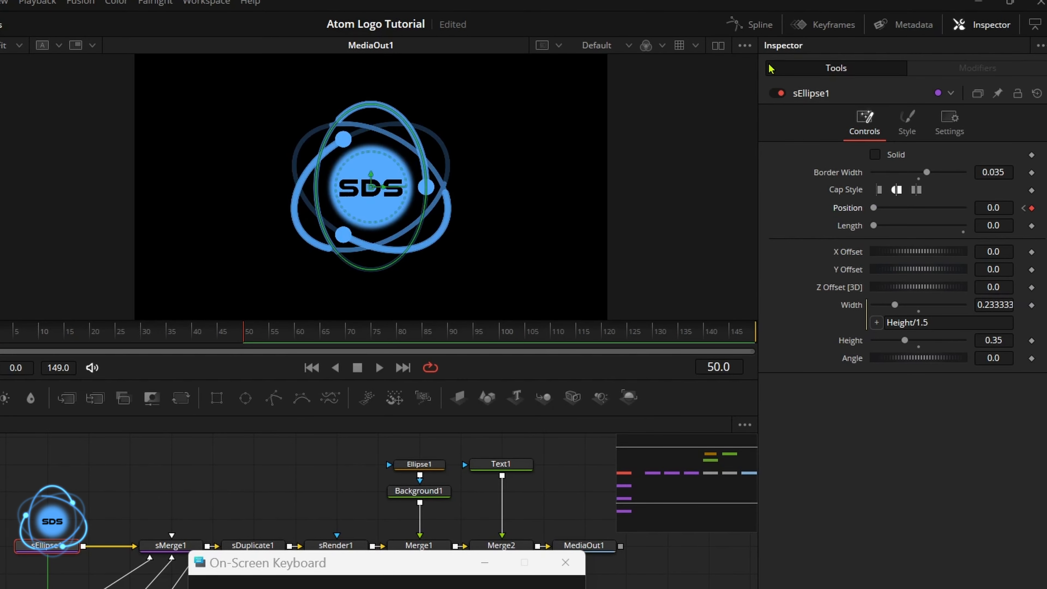
# - Open the Spline editor with the Inspector reduced to half height, and show only the selected tool's curves for sEllipse1
pyautogui.click(760, 33)
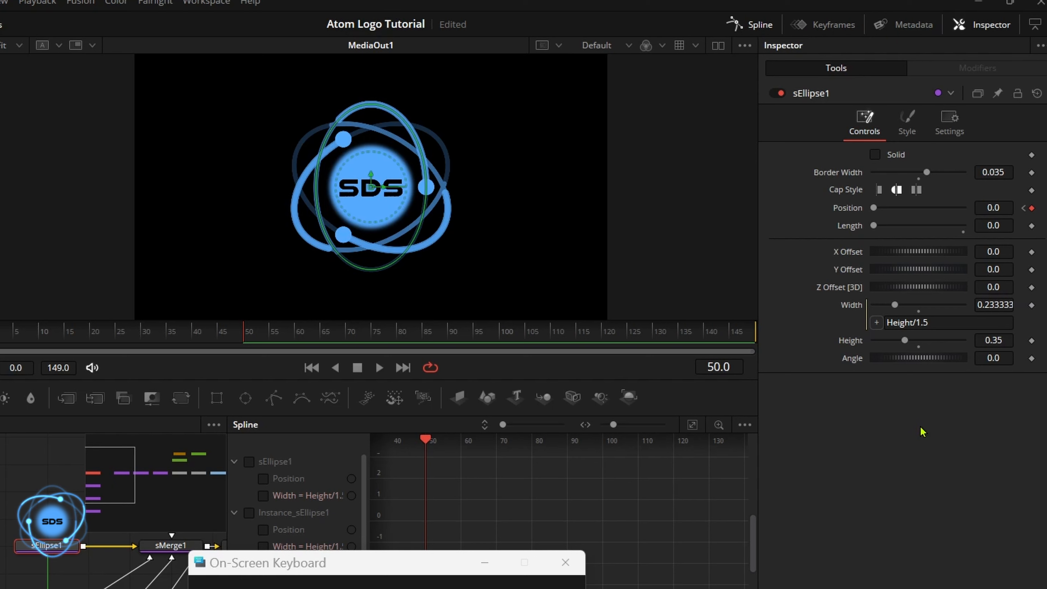
pyautogui.click(1033, 32)
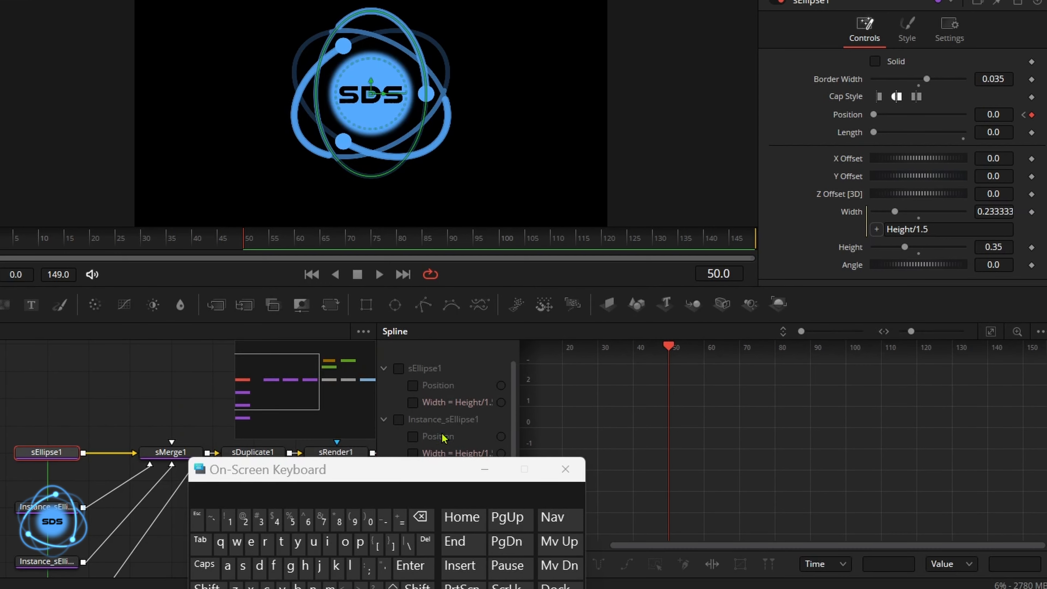
pyautogui.moveTo(398, 469); pyautogui.dragTo(281, 483)
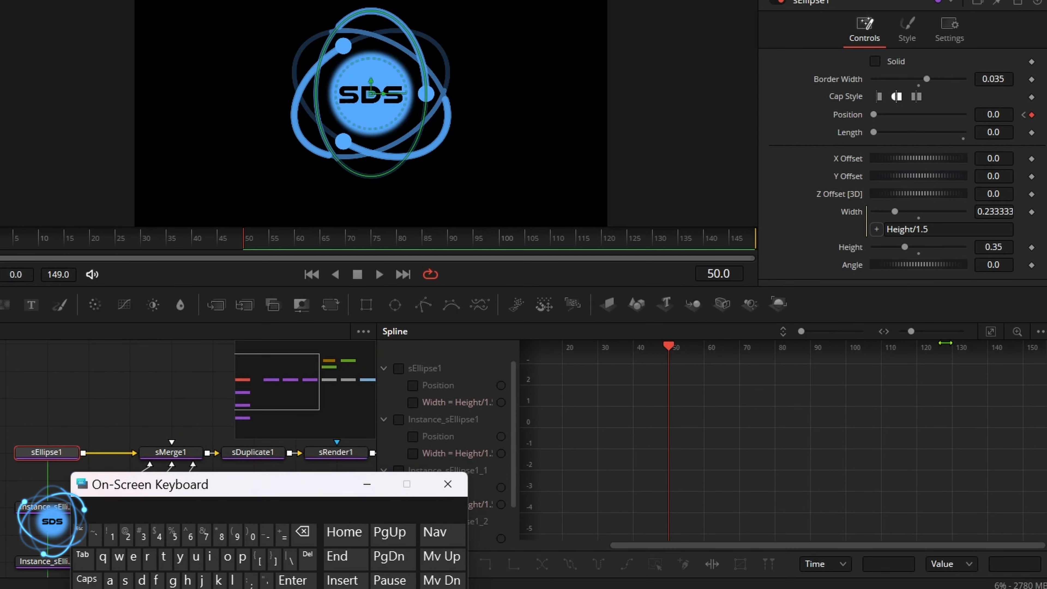
pyautogui.click(1041, 332)
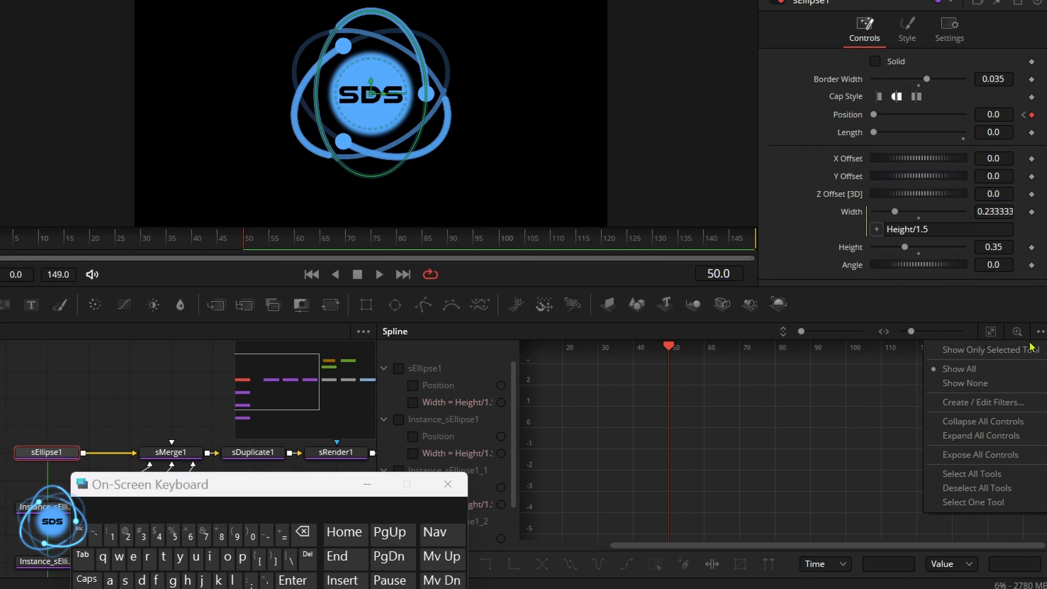
pyautogui.click(1004, 357)
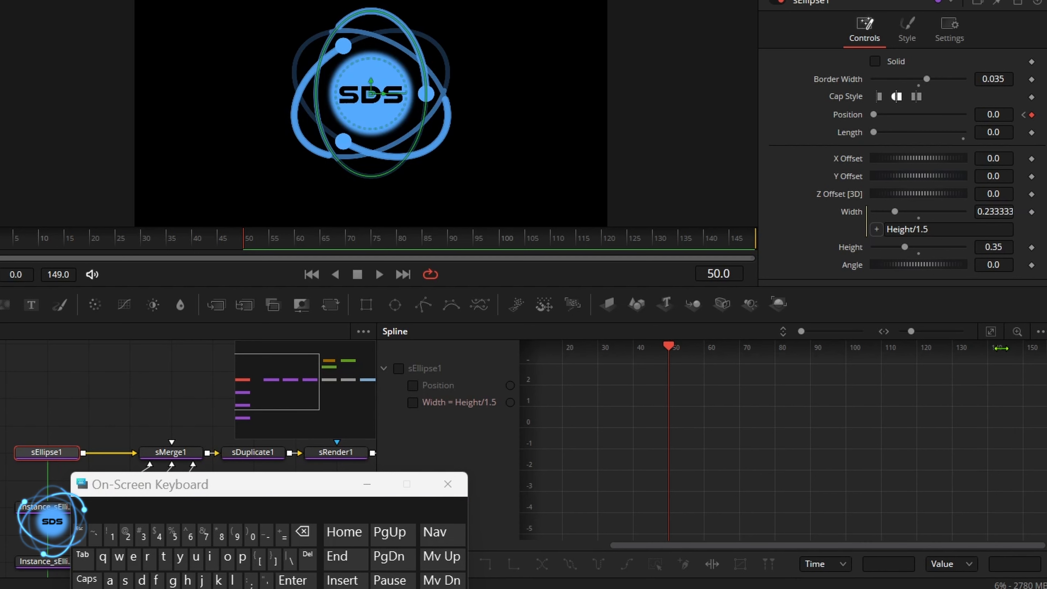
# - Display only sEllipse1's Position curve, leaving Width hidden, and fit the curve in the Spline editor
pyautogui.click(398, 369)
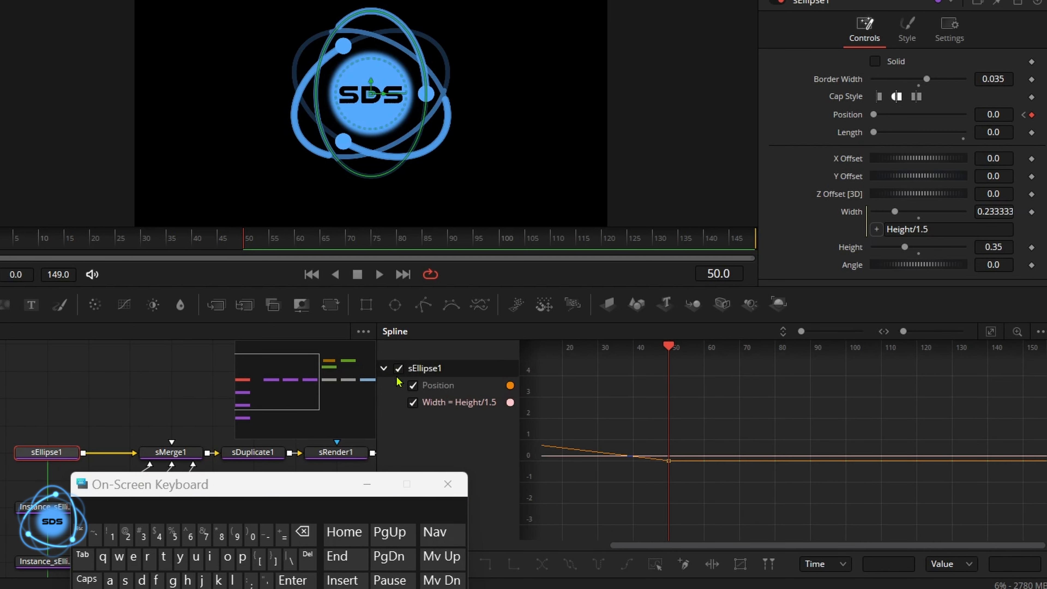
pyautogui.click(412, 403)
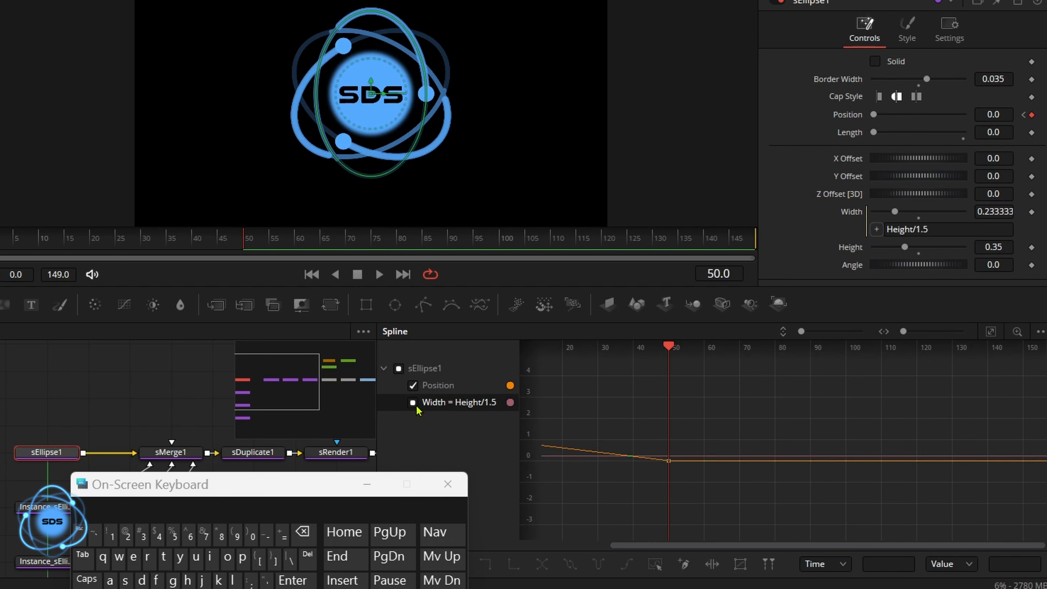
pyautogui.click(413, 403)
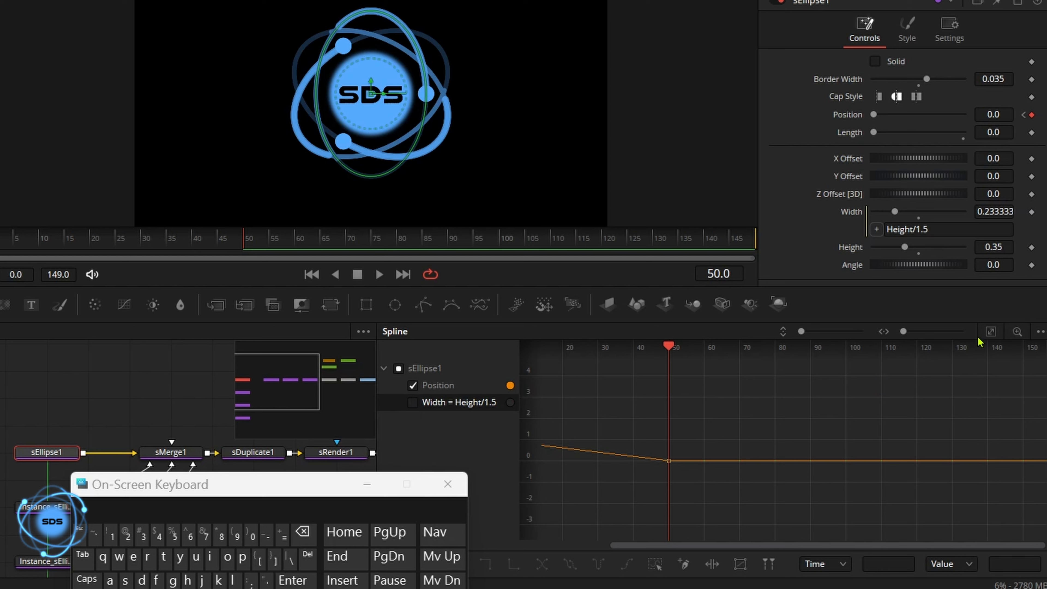
pyautogui.click(993, 335)
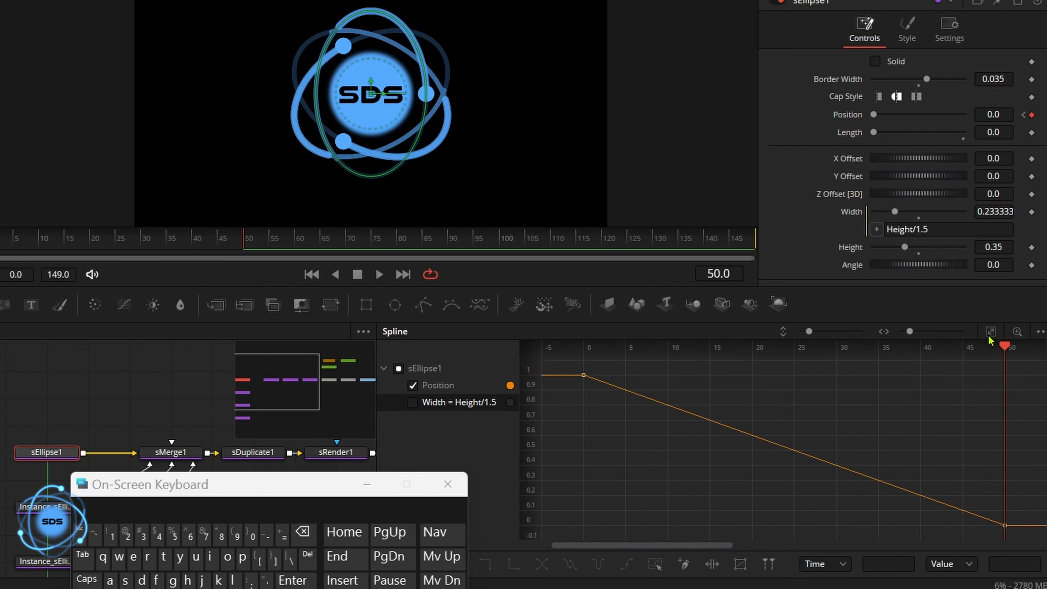
# - Select all keyframes on sEllipse1's Position curve, apply Set Relative looping, and close the Spline editor
pyautogui.click(656, 564)
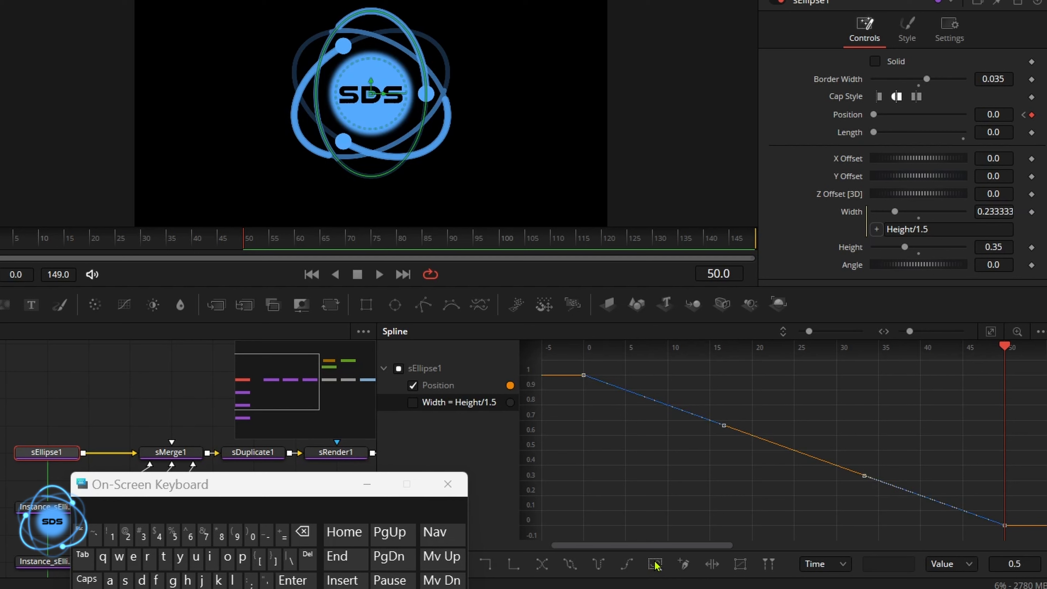
pyautogui.click(627, 565)
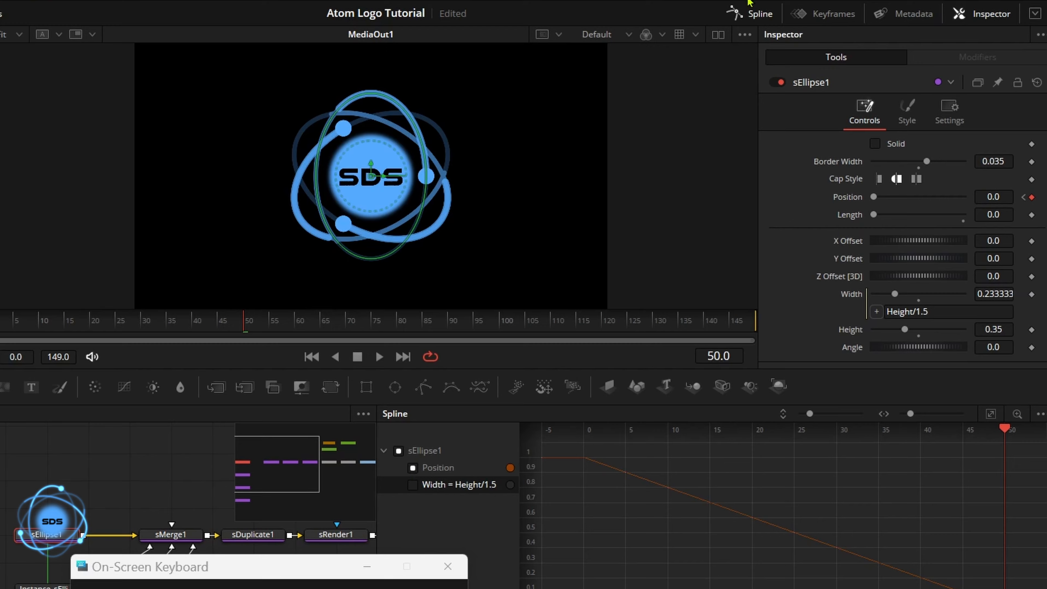
pyautogui.click(754, 12)
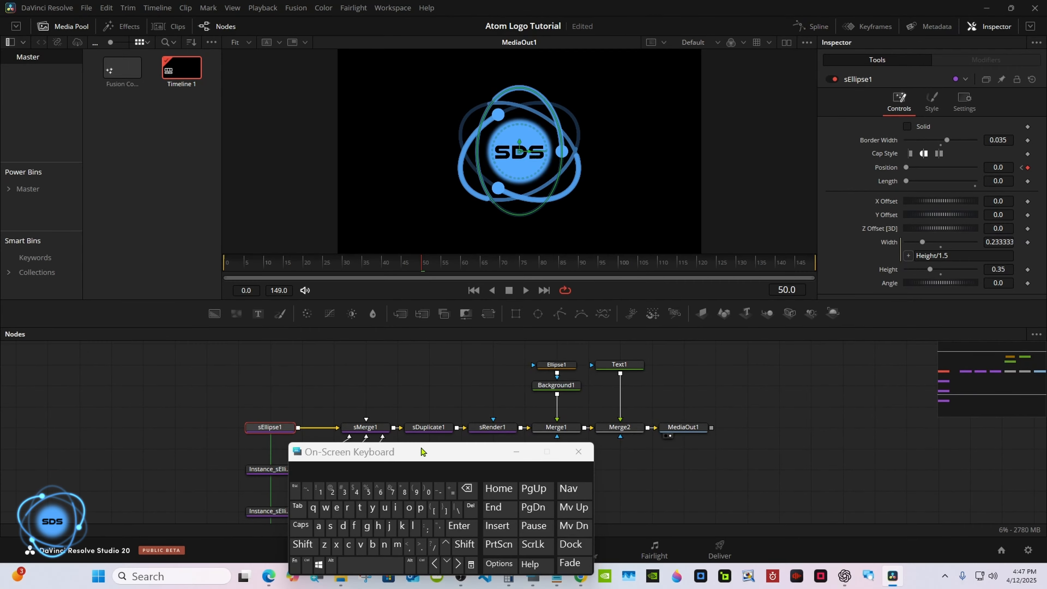
# - Scrub the composition from about frame 35 to frame 51 to check how the electron orbits continue past the last keyframe
pyautogui.moveTo(420, 451); pyautogui.dragTo(797, 409)
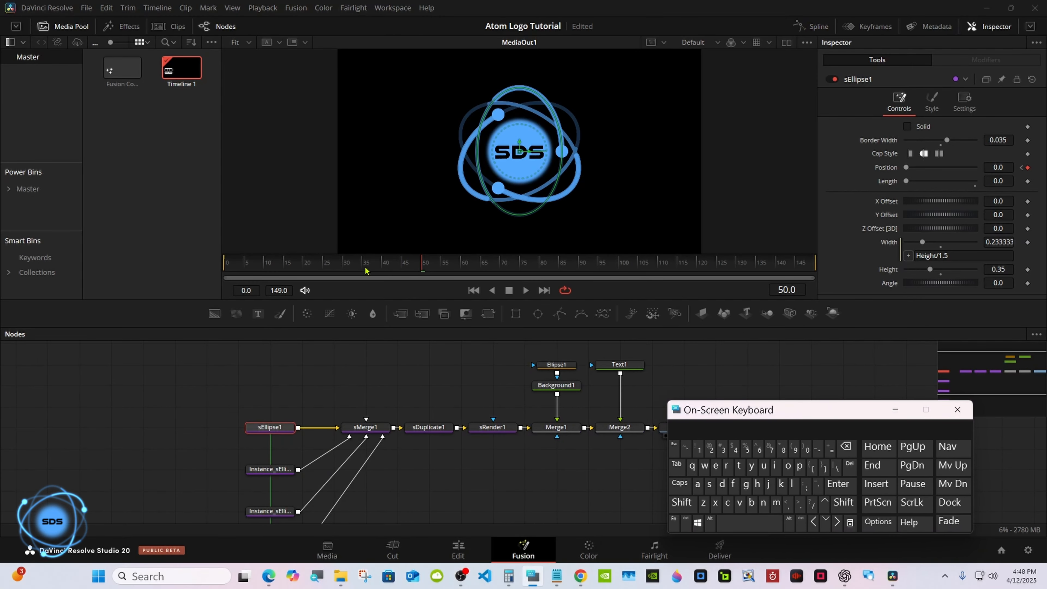
pyautogui.moveTo(358, 265); pyautogui.dragTo(425, 265)
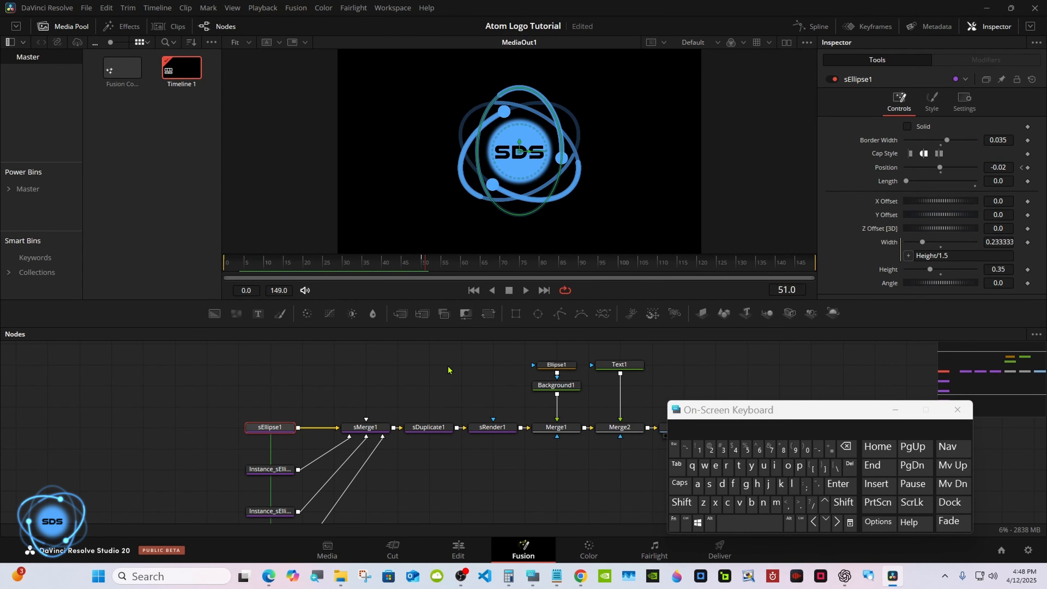
pyautogui.click(449, 370)
pyautogui.moveTo(951, 360); pyautogui.dragTo(1010, 378)
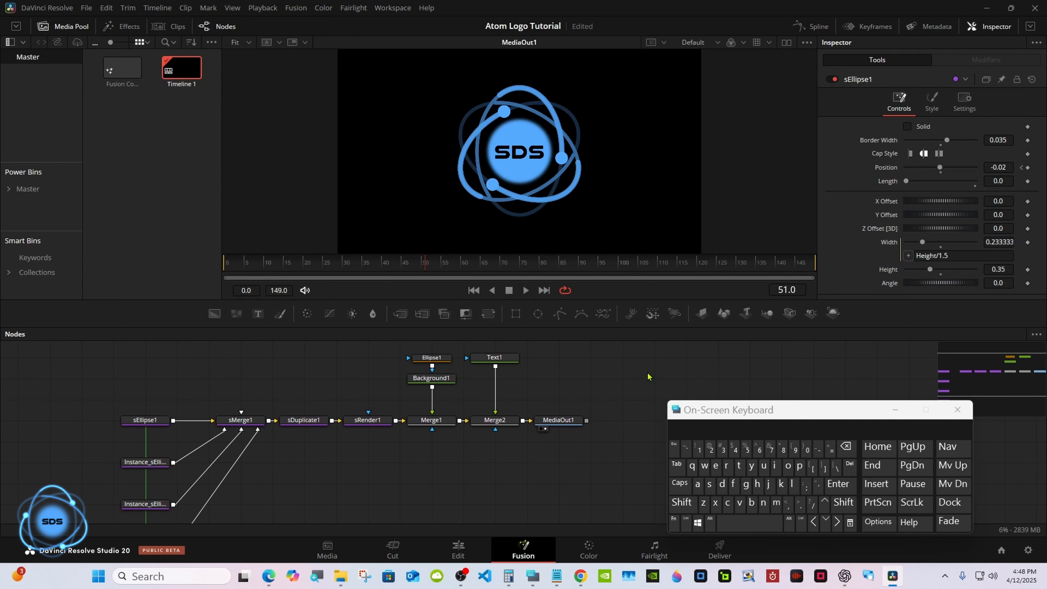
# - On the Edit page, extend the Fusion composition clip on Video 1 to a duration of 00:00:11:13
pyautogui.click(458, 550)
pyautogui.press('Home')
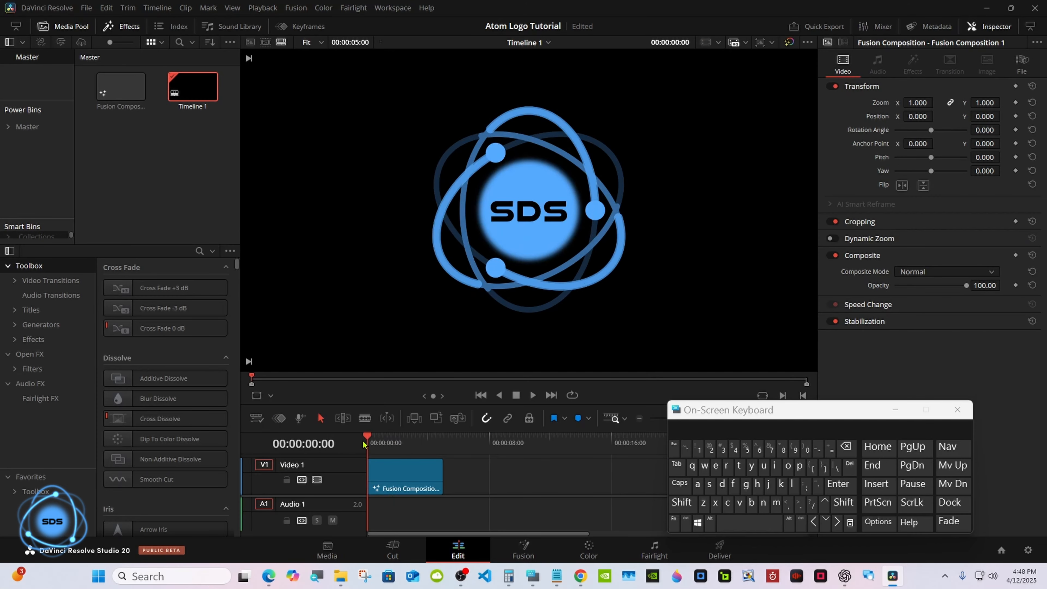
pyautogui.moveTo(442, 475); pyautogui.dragTo(540, 474)
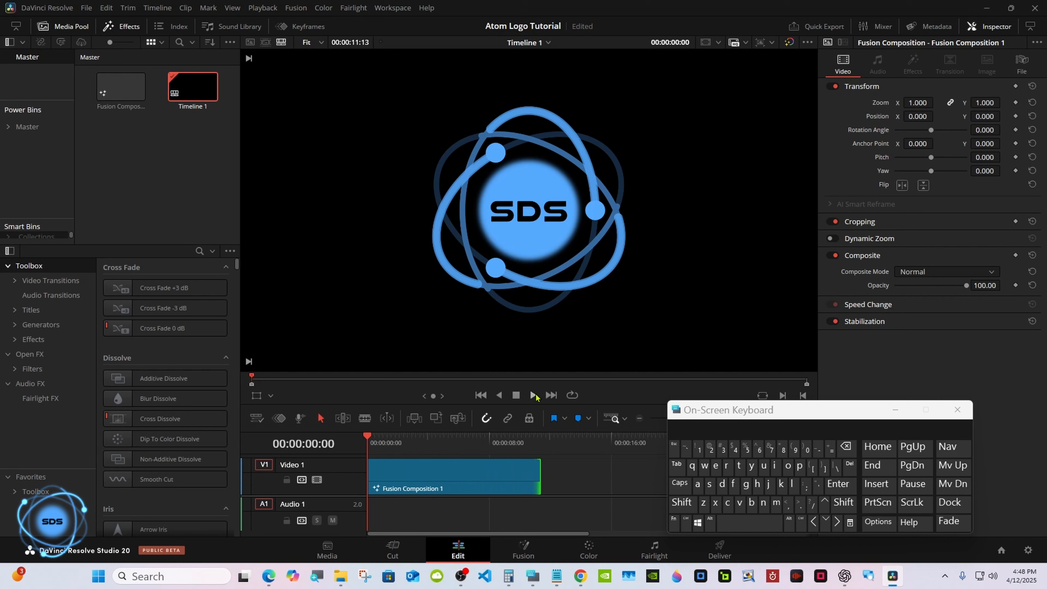
# - Play the extended timeline to review the looping electron motion, and return the playhead to the start
pyautogui.click(533, 395)
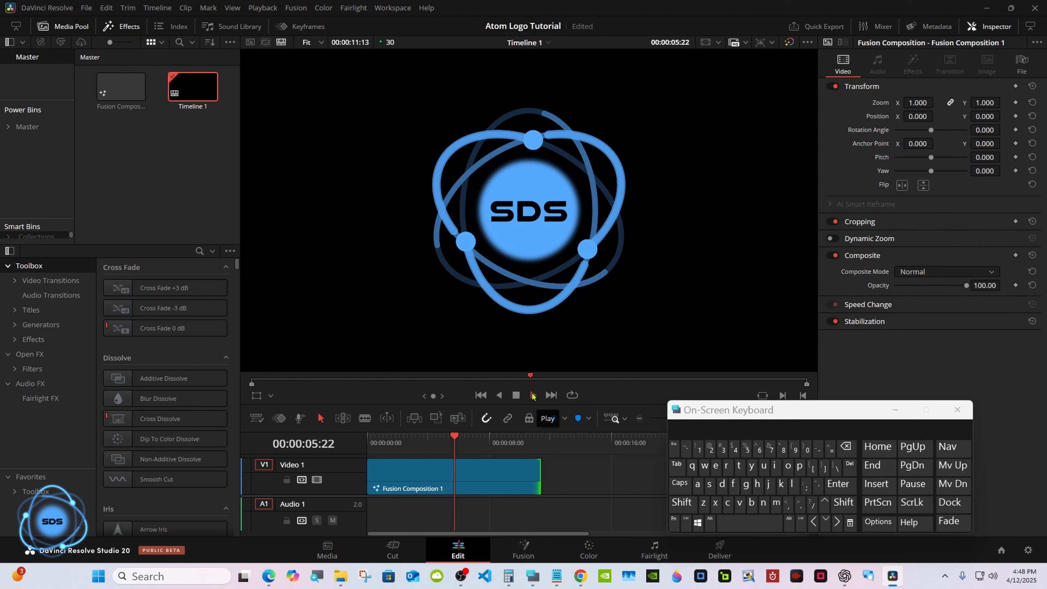
pyautogui.click(516, 395)
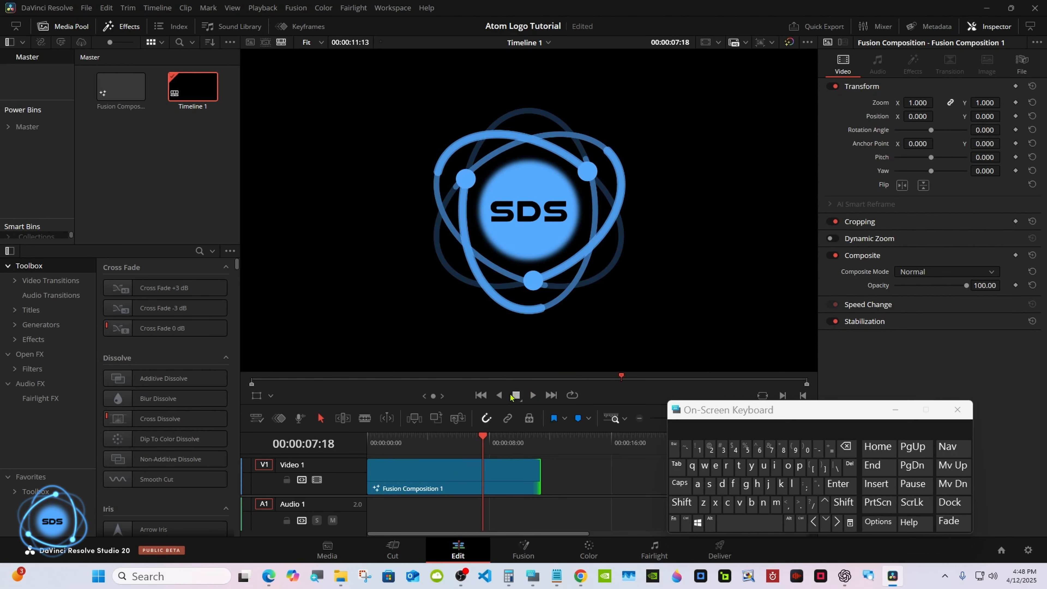
pyautogui.click(365, 448)
# - Return to the Fusion page, bring Text1 closer above Merge2, and move MediaOut1 away from Merge2 to make room
pyautogui.click(524, 548)
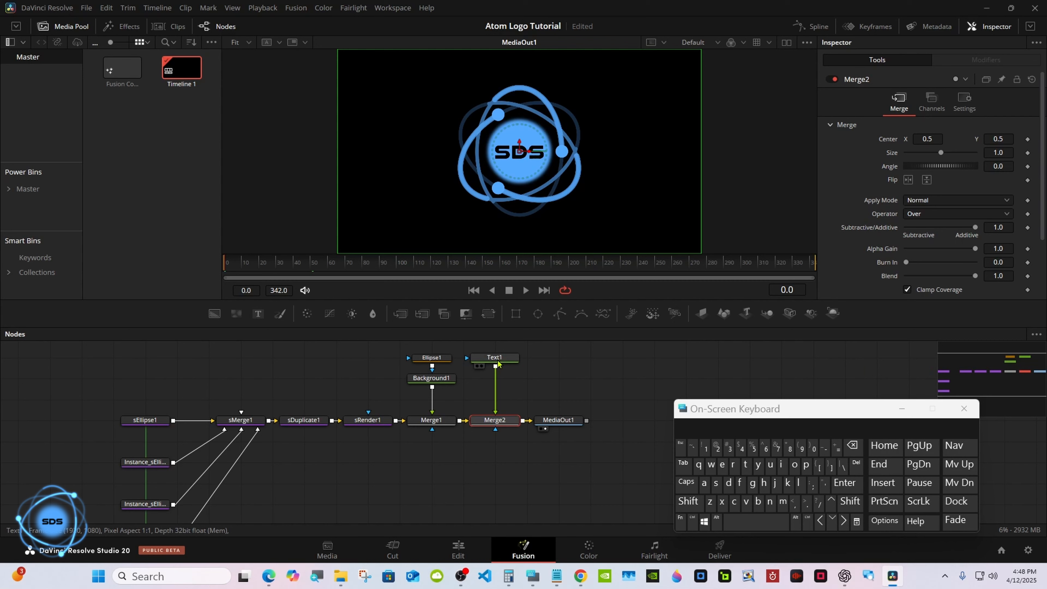
pyautogui.moveTo(497, 363); pyautogui.dragTo(497, 384)
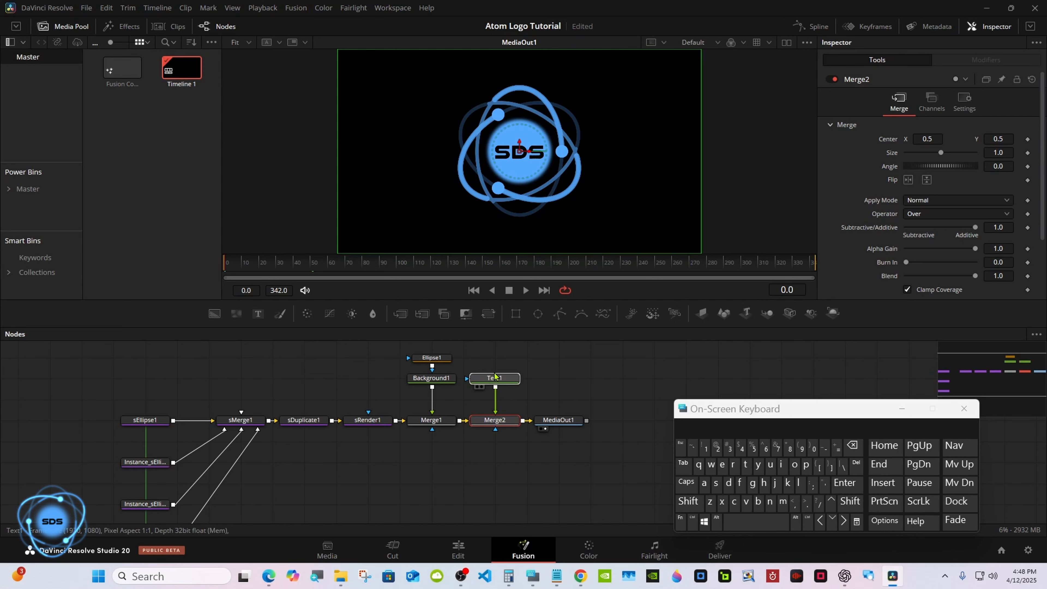
pyautogui.moveTo(575, 420); pyautogui.dragTo(639, 420)
# - Insert a Glow (Glo) node between Merge2 and MediaOut1
pyautogui.click(511, 423)
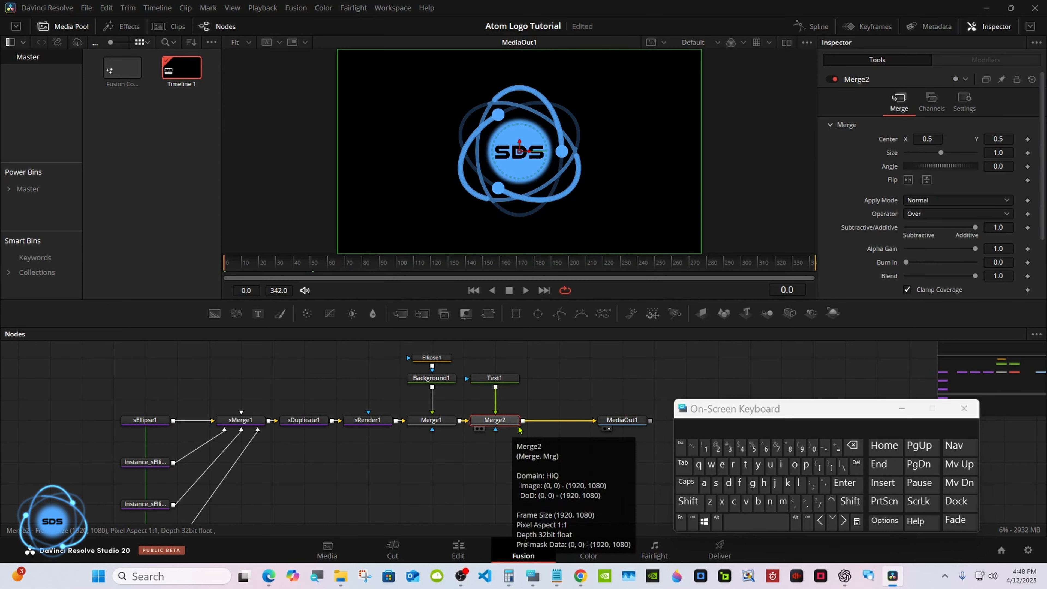
pyautogui.click(687, 501)
pyautogui.click(751, 522)
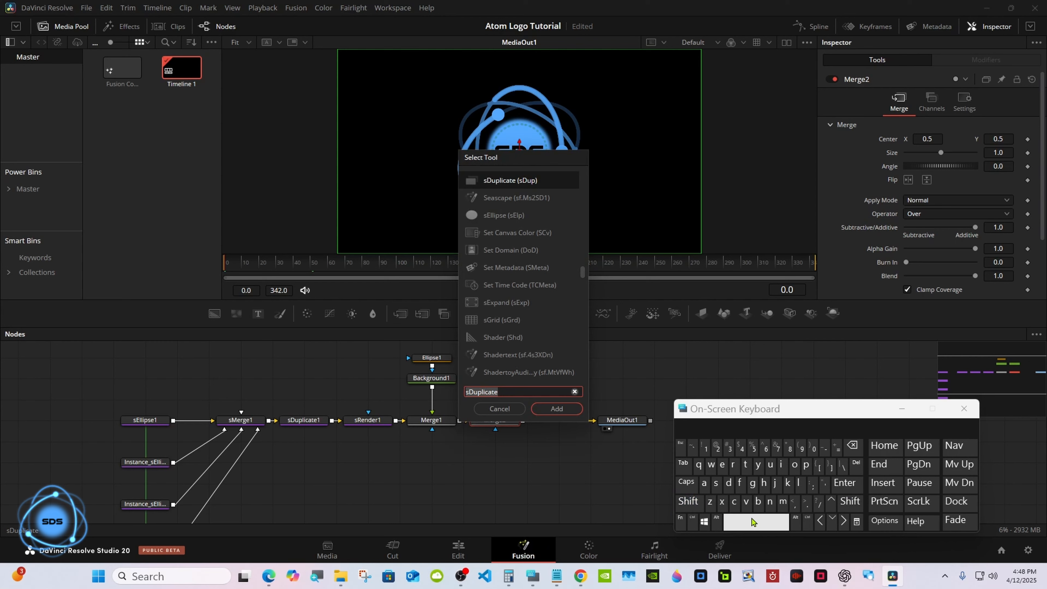
pyautogui.click(752, 483)
pyautogui.click(798, 483)
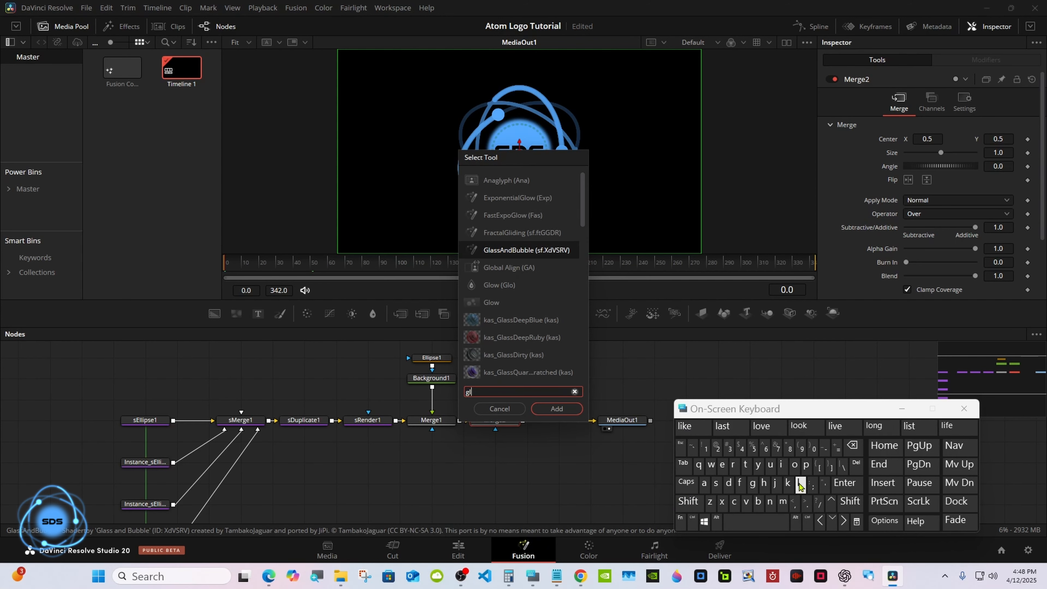
pyautogui.click(796, 468)
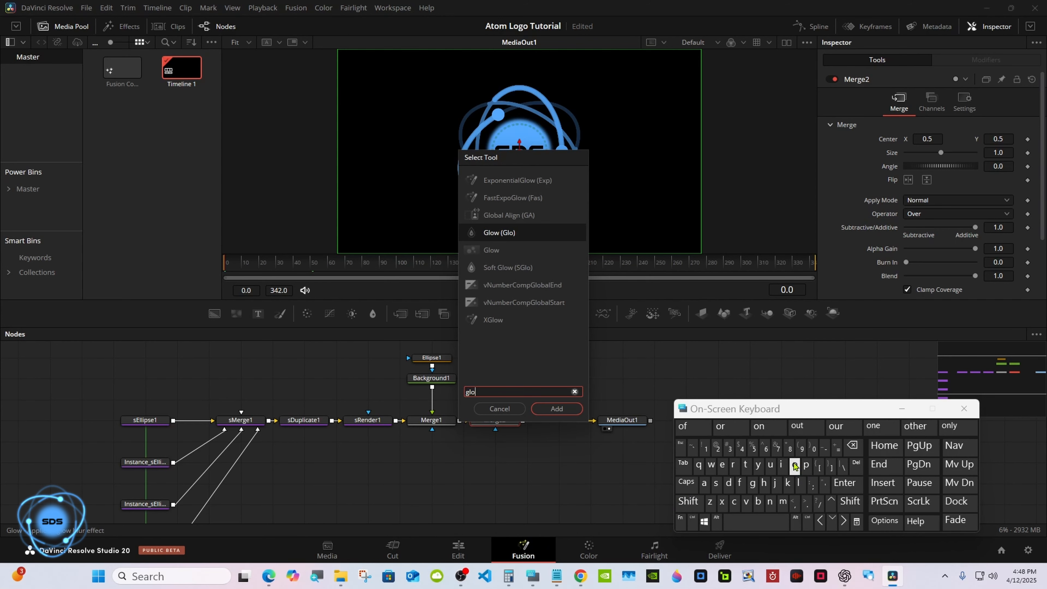
pyautogui.click(500, 233)
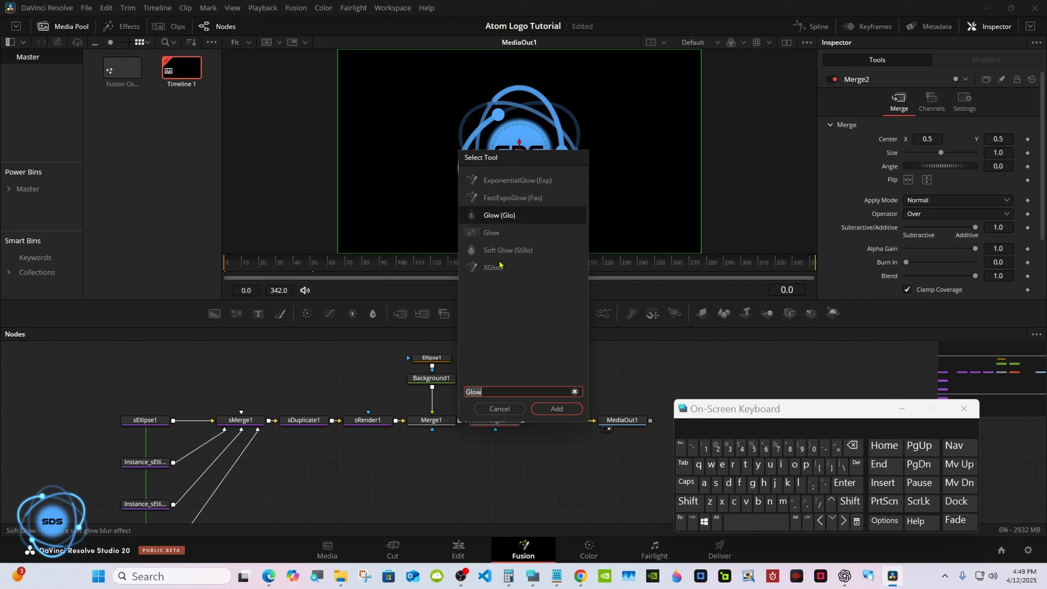
pyautogui.click(542, 412)
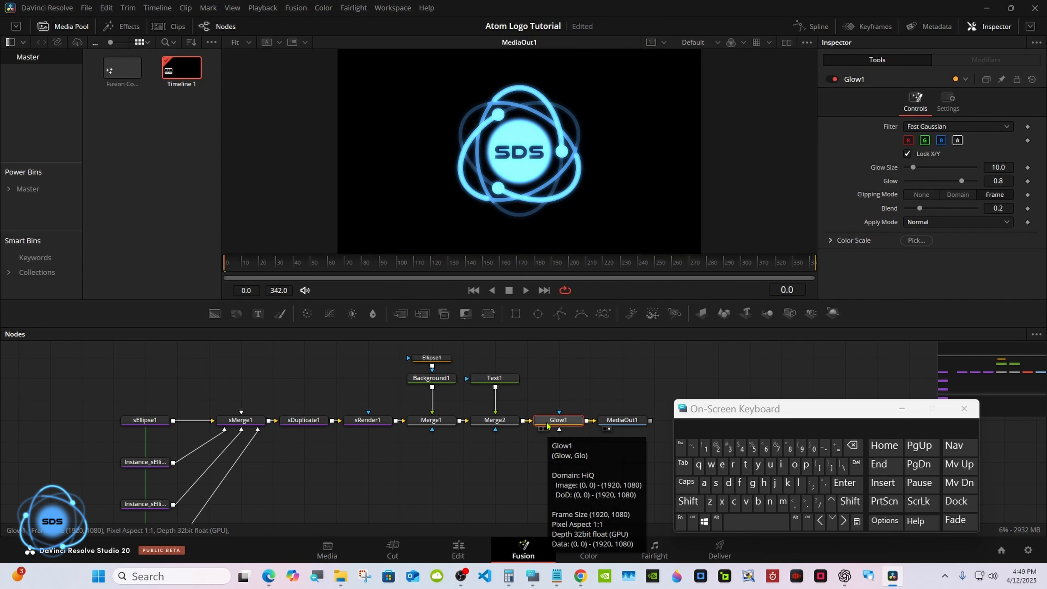
# - Shift MediaOut1, Glow1, Merge2 and Text1 along the node graph to open a gap after Merge1
pyautogui.moveTo(619, 422); pyautogui.dragTo(650, 423)
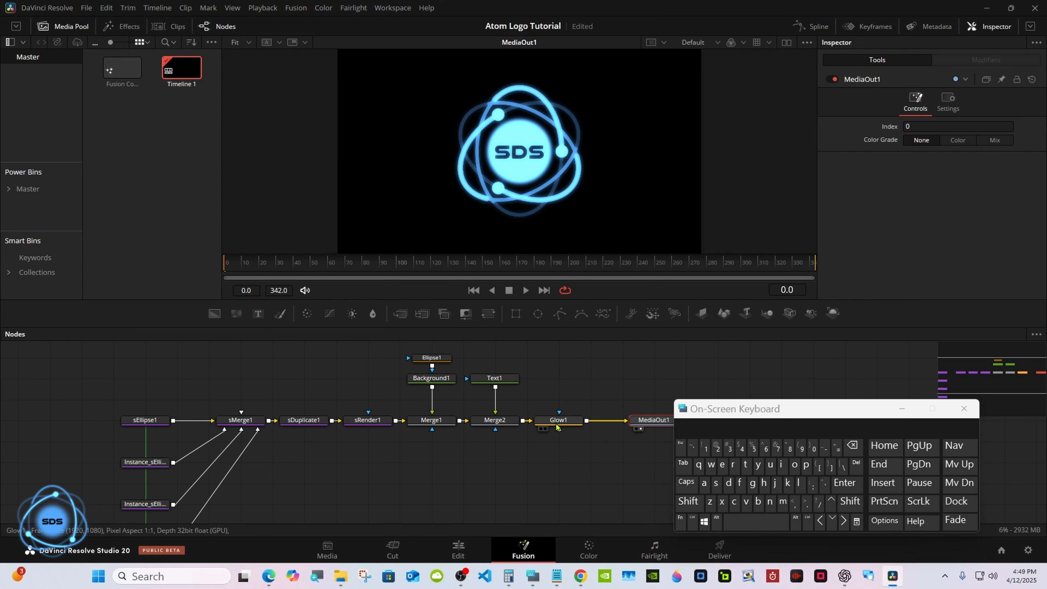
pyautogui.moveTo(556, 427); pyautogui.dragTo(588, 427)
pyautogui.moveTo(499, 425); pyautogui.dragTo(532, 425)
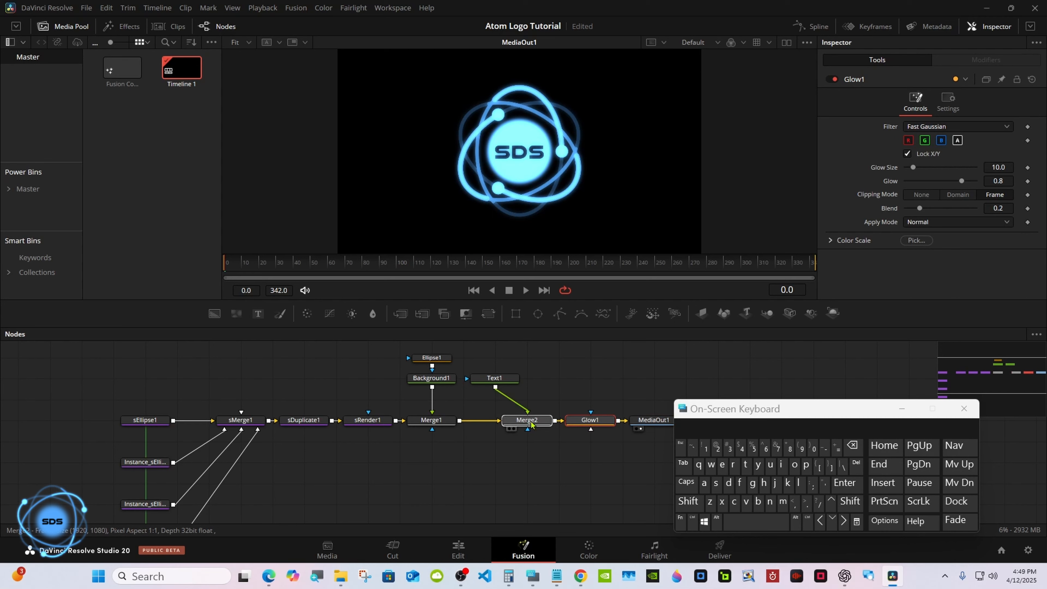
pyautogui.moveTo(497, 380); pyautogui.dragTo(529, 380)
# - Move MediaOut1 further along and relocate Glow1 between Merge1 and Merge2 so the glow excludes the SDS text
pyautogui.moveTo(718, 413); pyautogui.dragTo(855, 445)
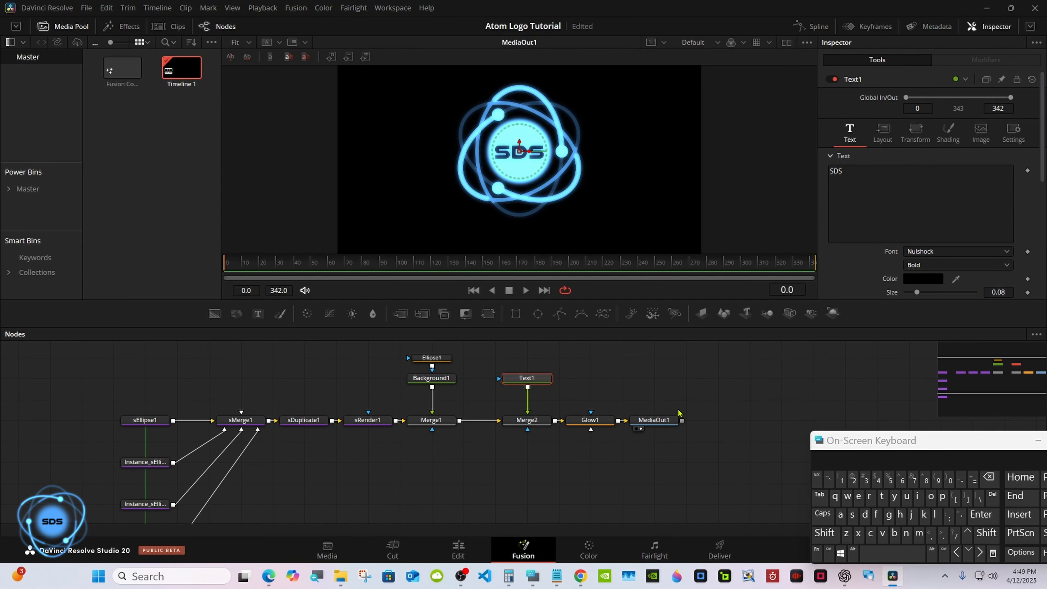
pyautogui.moveTo(523, 352); pyautogui.dragTo(671, 425)
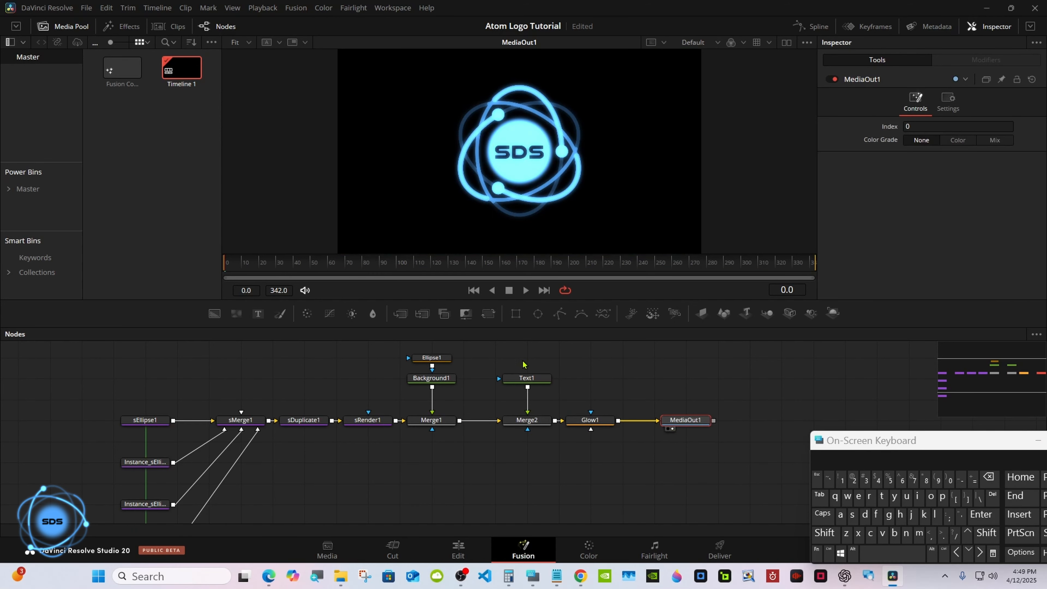
pyautogui.moveTo(522, 364); pyautogui.dragTo(495, 420)
pyautogui.click(825, 533)
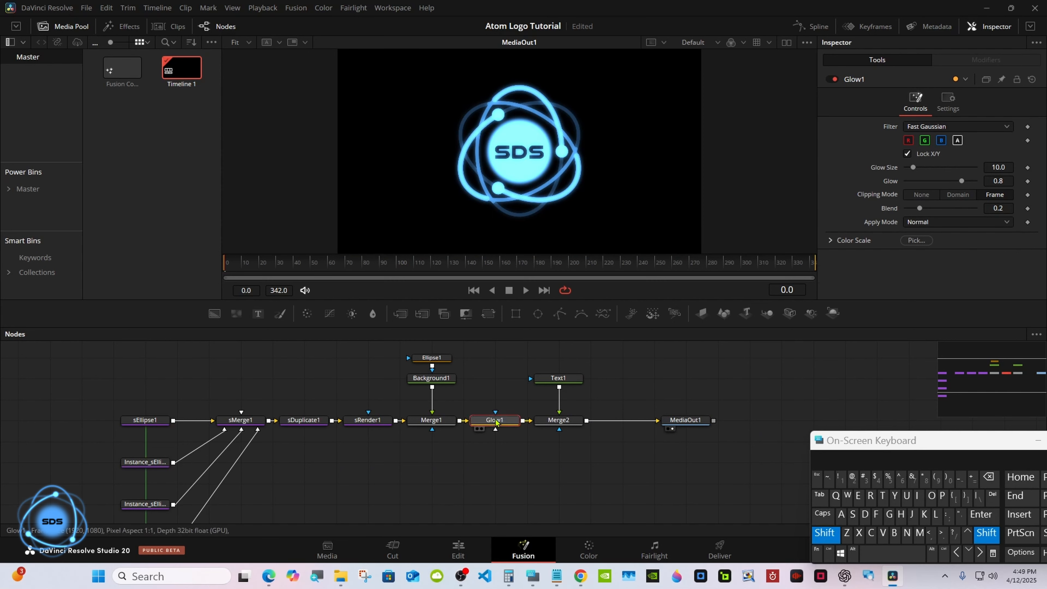
pyautogui.click(731, 497)
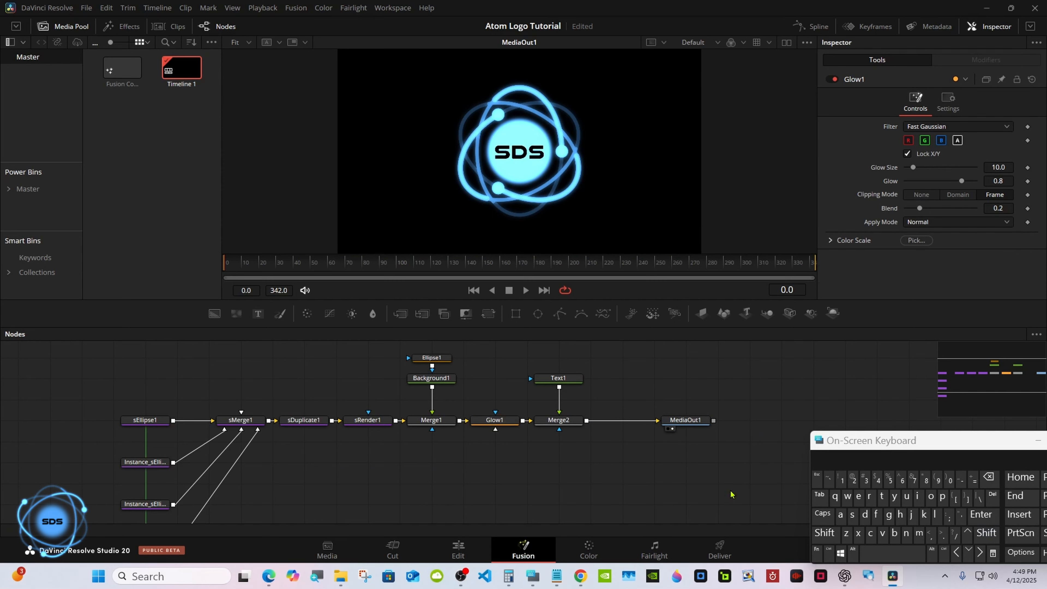
# - Set Glow1's Blend to 0.06 and move MediaOut1 closer to Merge2
pyautogui.moveTo(860, 456); pyautogui.dragTo(658, 467)
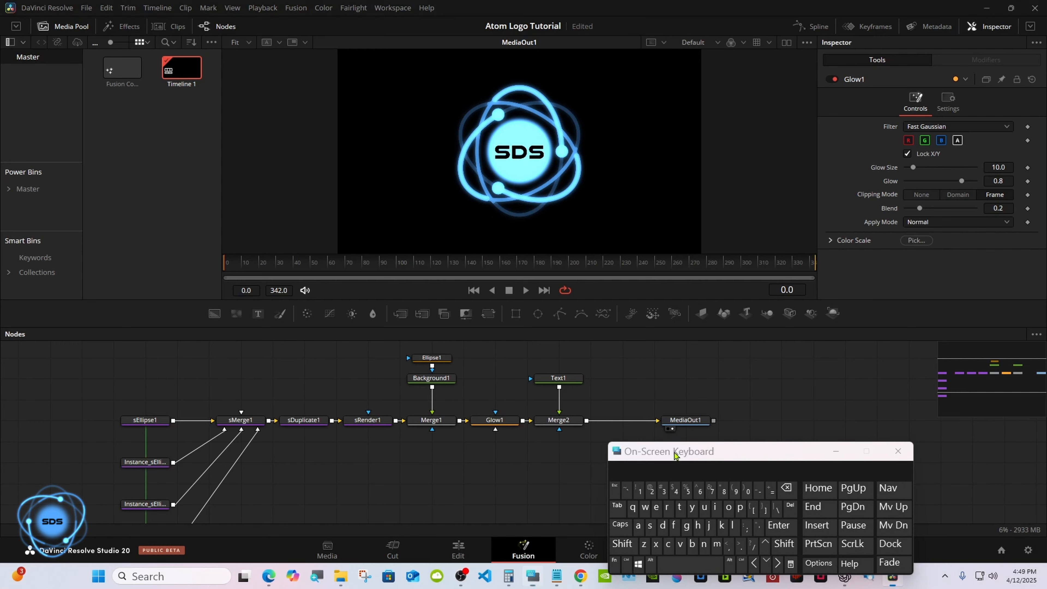
pyautogui.moveTo(902, 220); pyautogui.dragTo(895, 221)
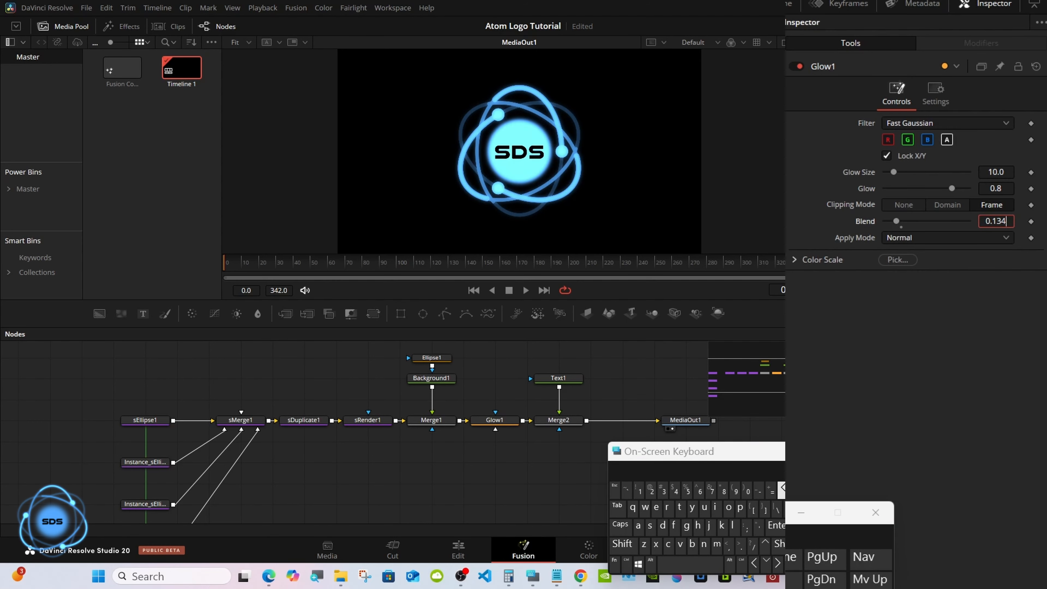
pyautogui.click(781, 490)
pyautogui.click(781, 490)
pyautogui.click(781, 490)
pyautogui.click(747, 491)
pyautogui.click(700, 489)
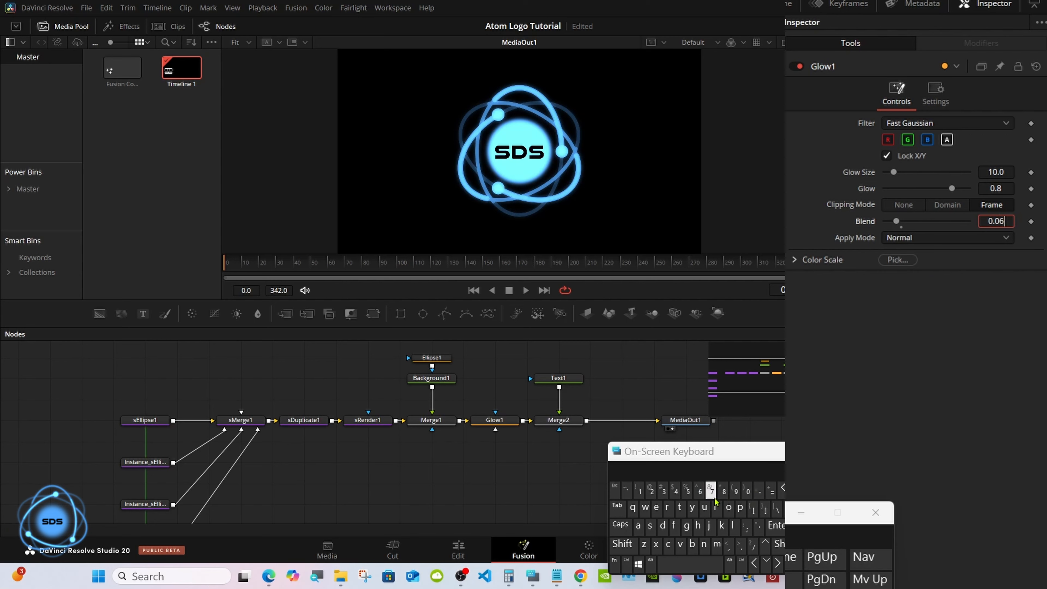
pyautogui.click(776, 524)
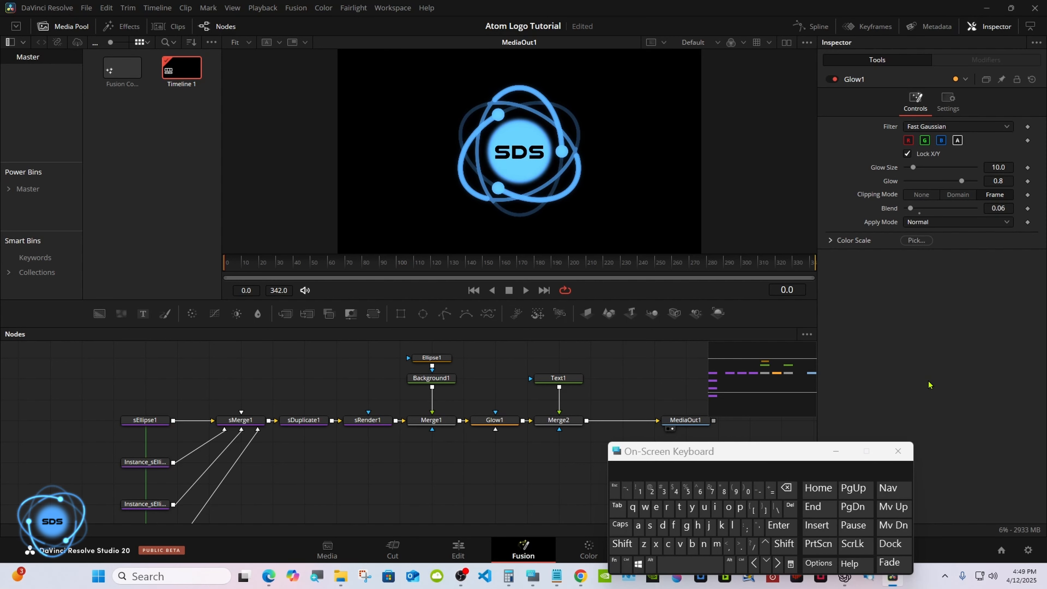
pyautogui.moveTo(680, 420); pyautogui.dragTo(779, 356)
pyautogui.click(687, 367)
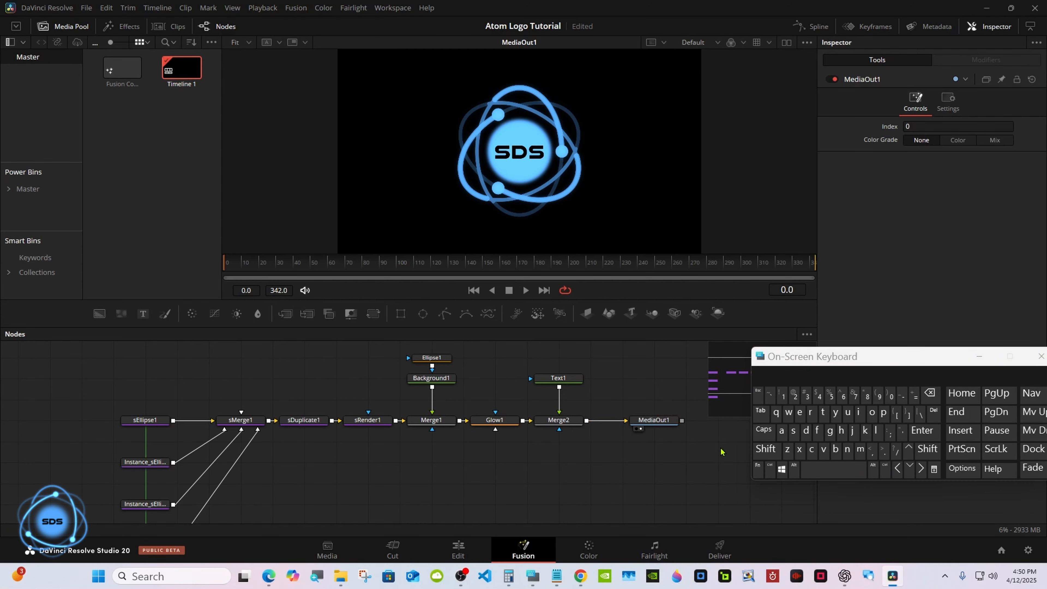
# - Pin Background1 in the Inspector and display sEllipse1's Style settings alongside it
pyautogui.click(439, 378)
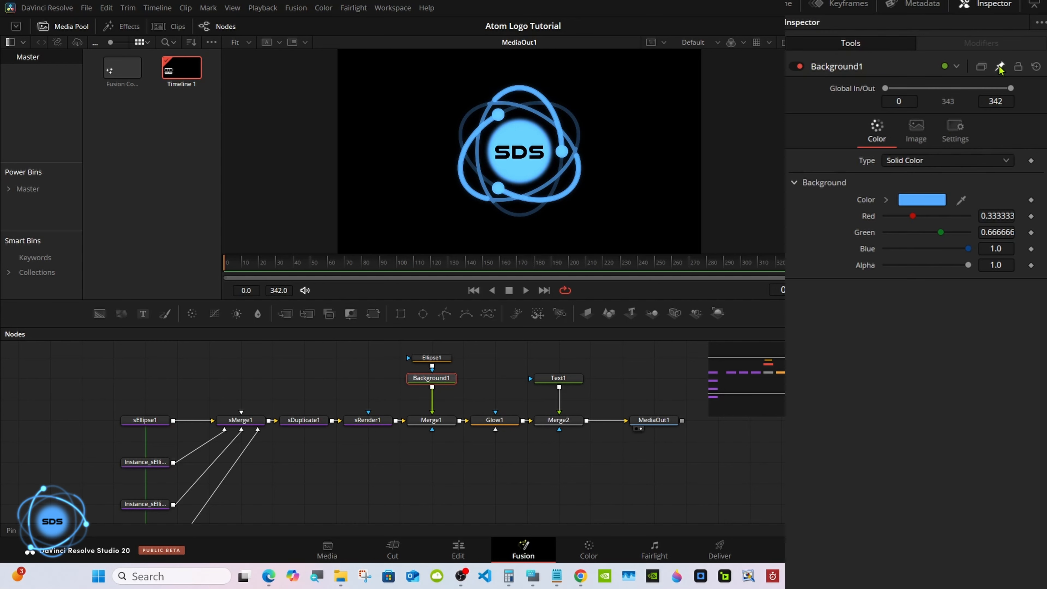
pyautogui.click(999, 66)
pyautogui.click(145, 420)
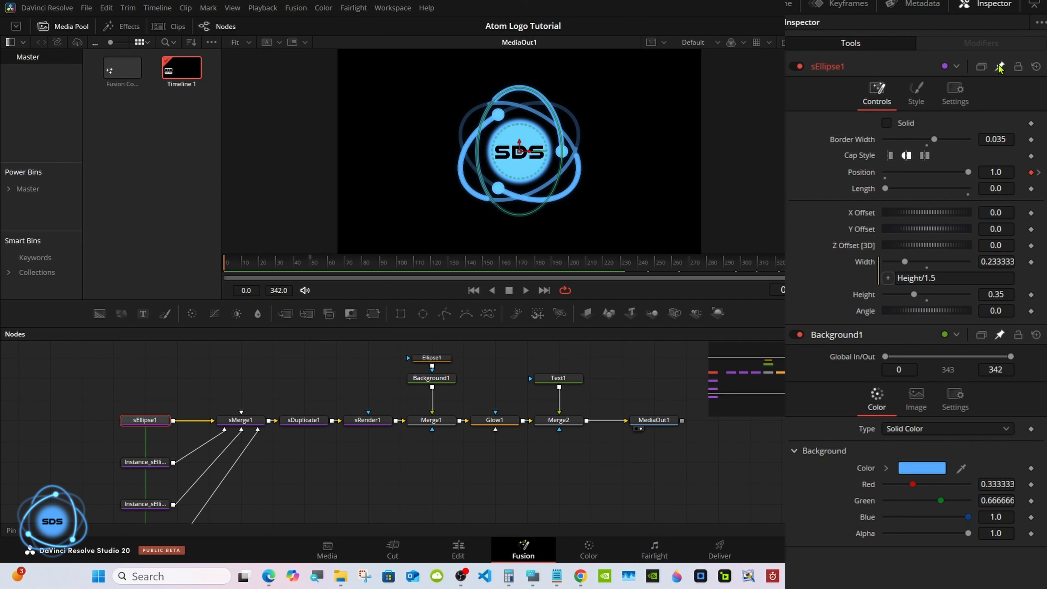
pyautogui.click(922, 93)
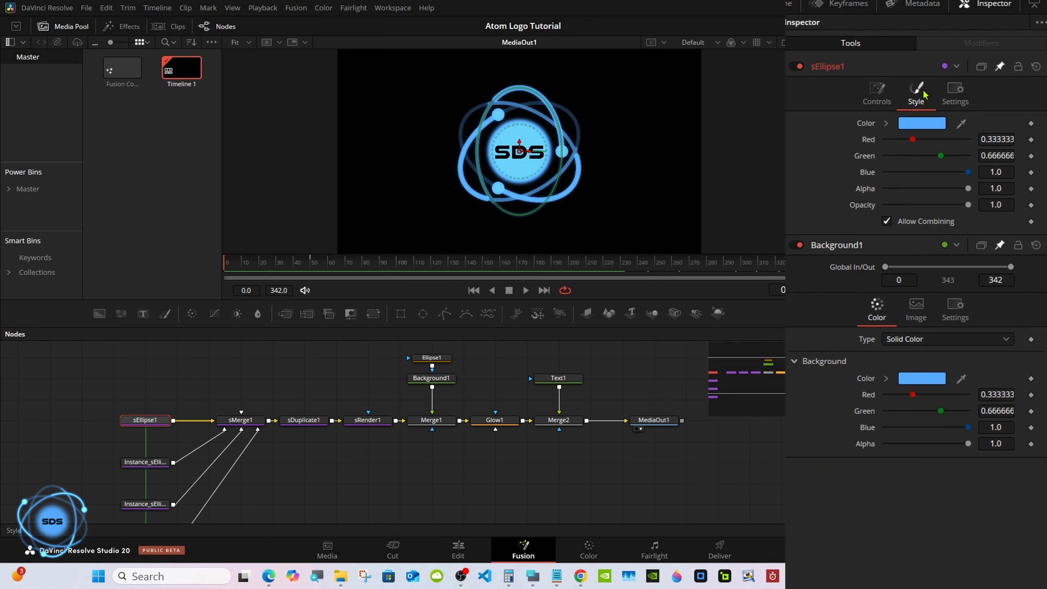
# - Try a Red value of 1.0 on Background1's color, and restore the color to #55aaff
pyautogui.moveTo(912, 394); pyautogui.dragTo(974, 396)
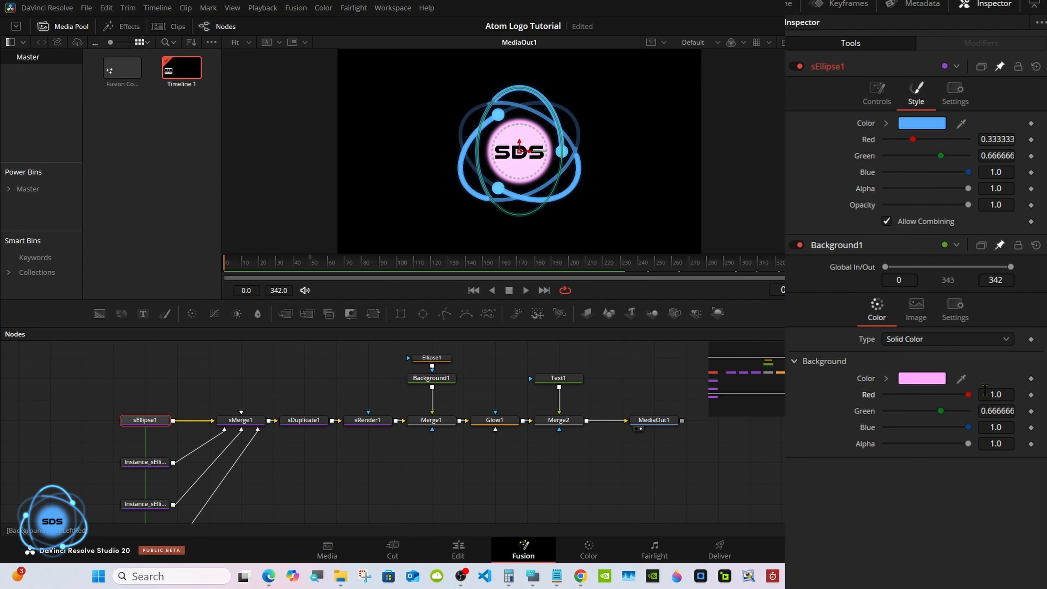
pyautogui.click(922, 378)
pyautogui.click(480, 293)
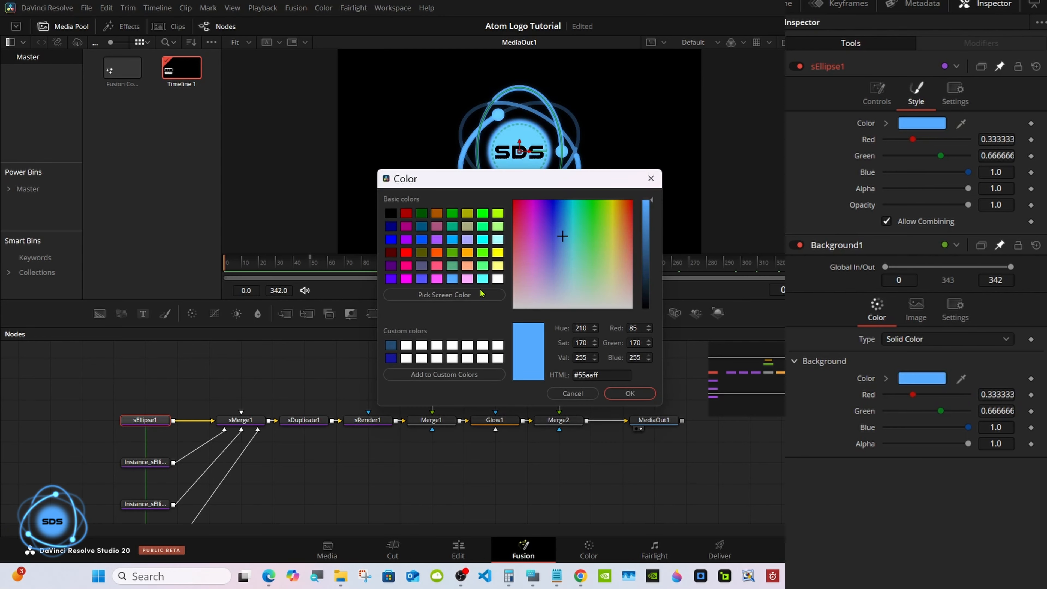
pyautogui.click(626, 392)
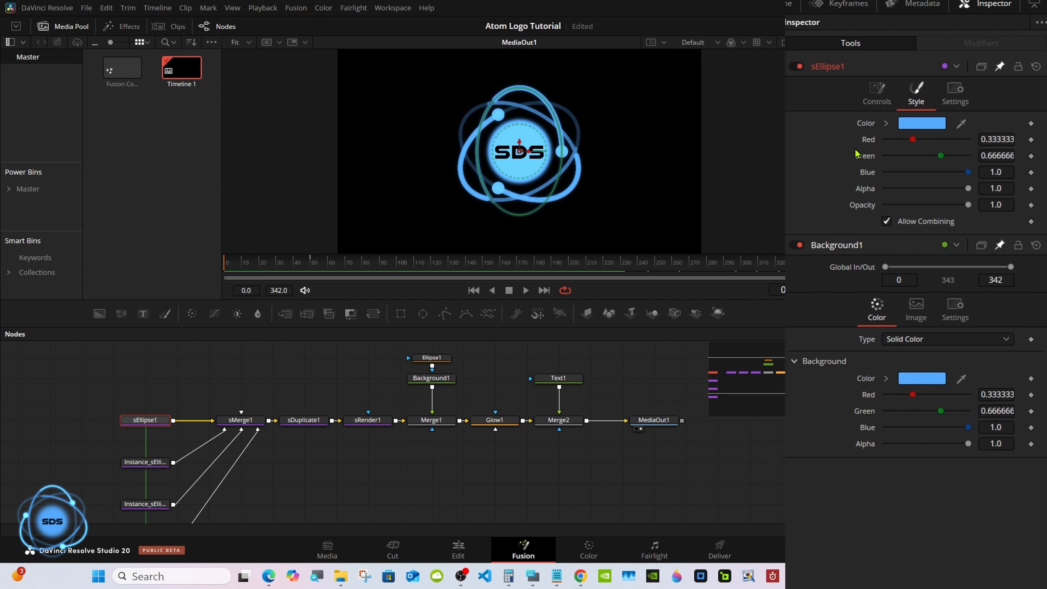
# - Add expression fields to the Red, Green and Blue color values of sEllipse1's Style settings
pyautogui.rightClick(870, 144)
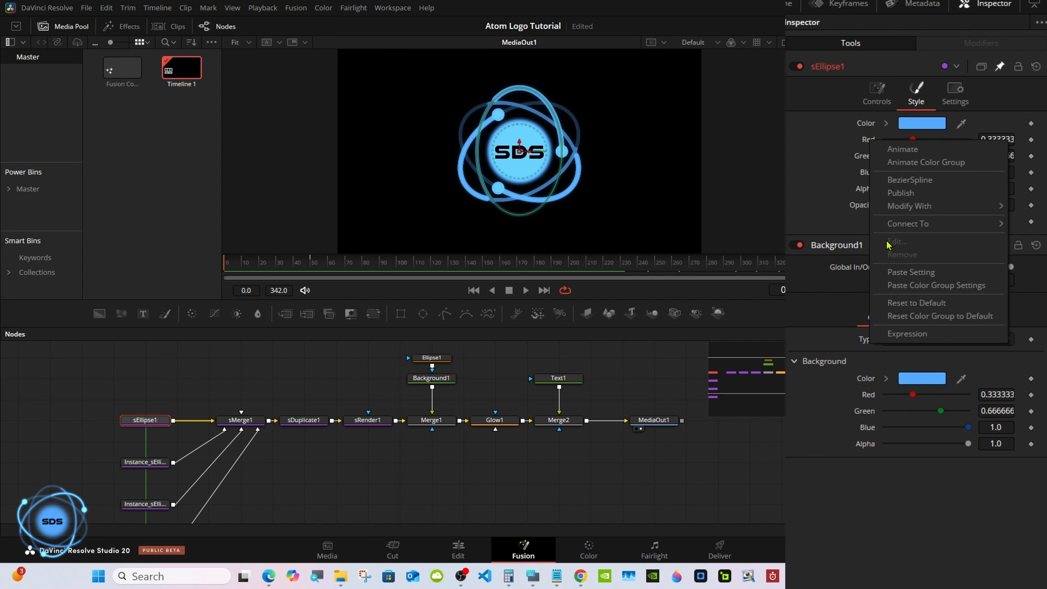
pyautogui.click(901, 336)
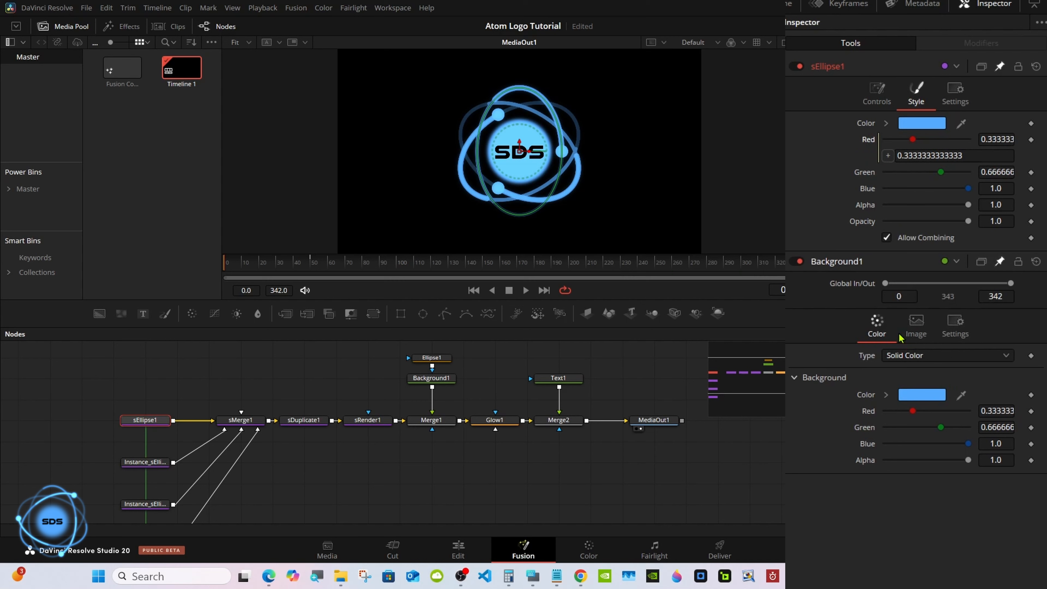
pyautogui.rightClick(866, 177)
pyautogui.click(906, 368)
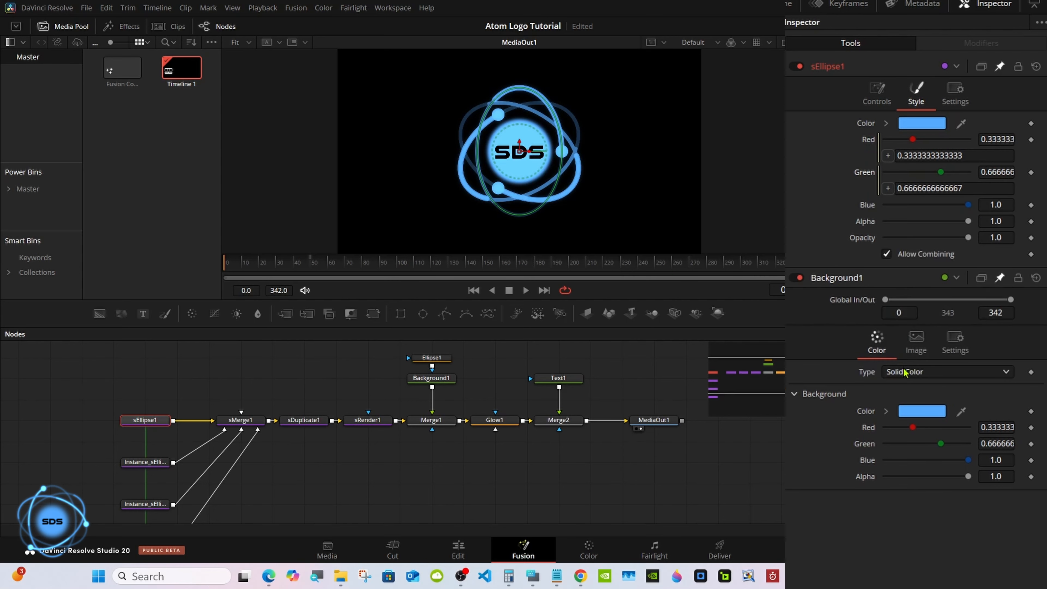
pyautogui.rightClick(871, 205)
pyautogui.click(906, 399)
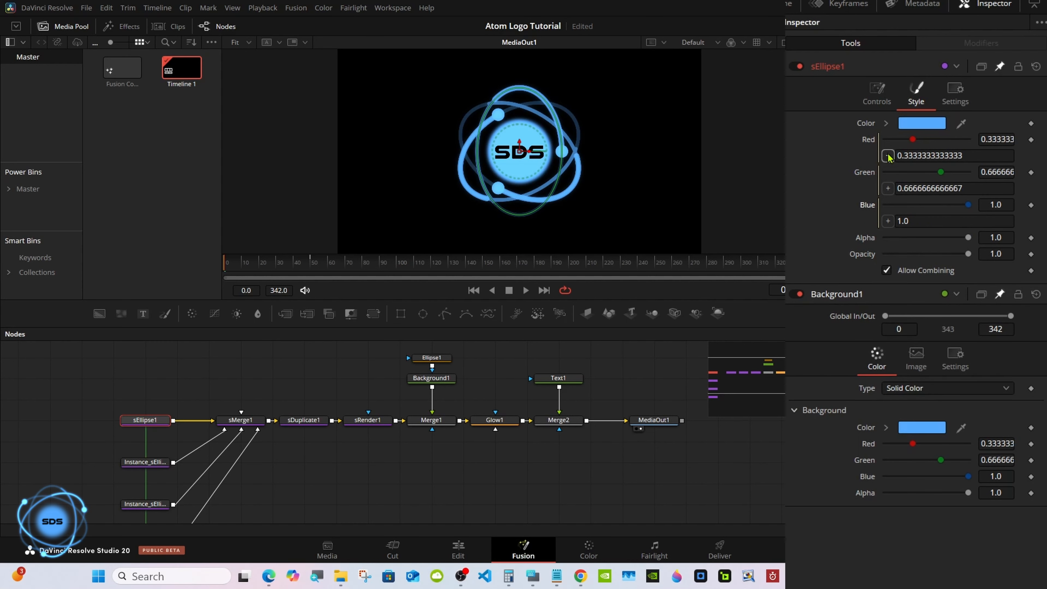
# - Link sEllipse1's Red, Green and Blue expressions to Background1's TopLeftRed, TopLeftGreen and TopLeftBlue values
pyautogui.moveTo(889, 157); pyautogui.dragTo(843, 436)
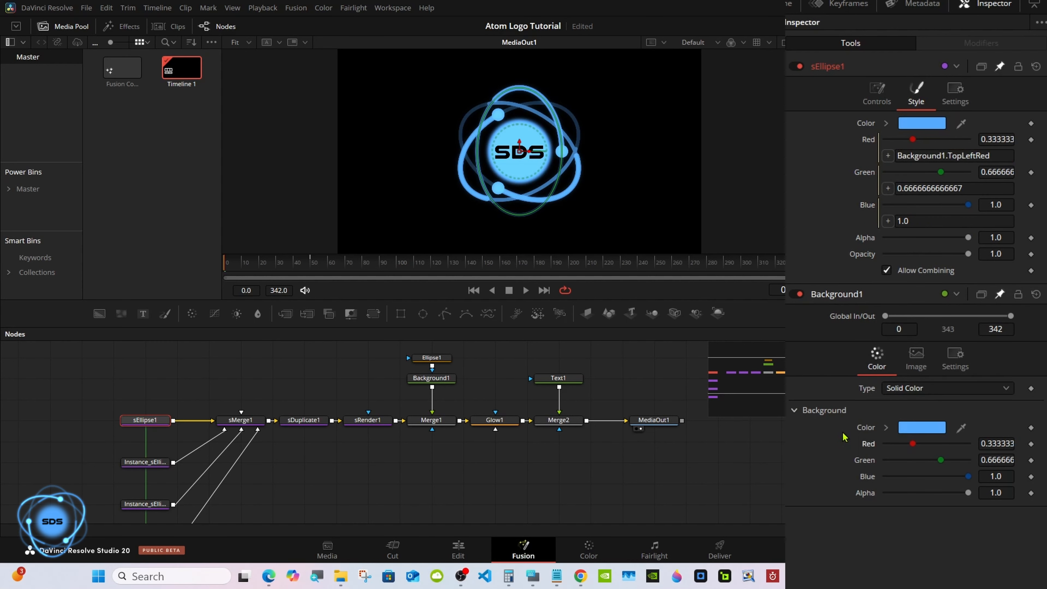
pyautogui.moveTo(887, 188); pyautogui.dragTo(864, 462)
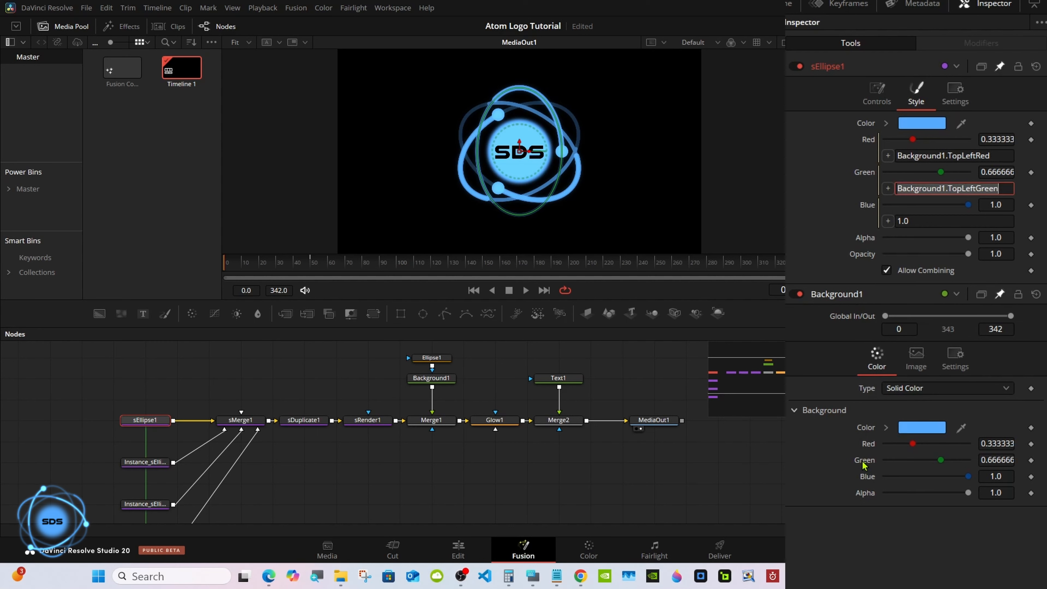
pyautogui.moveTo(888, 221); pyautogui.dragTo(870, 479)
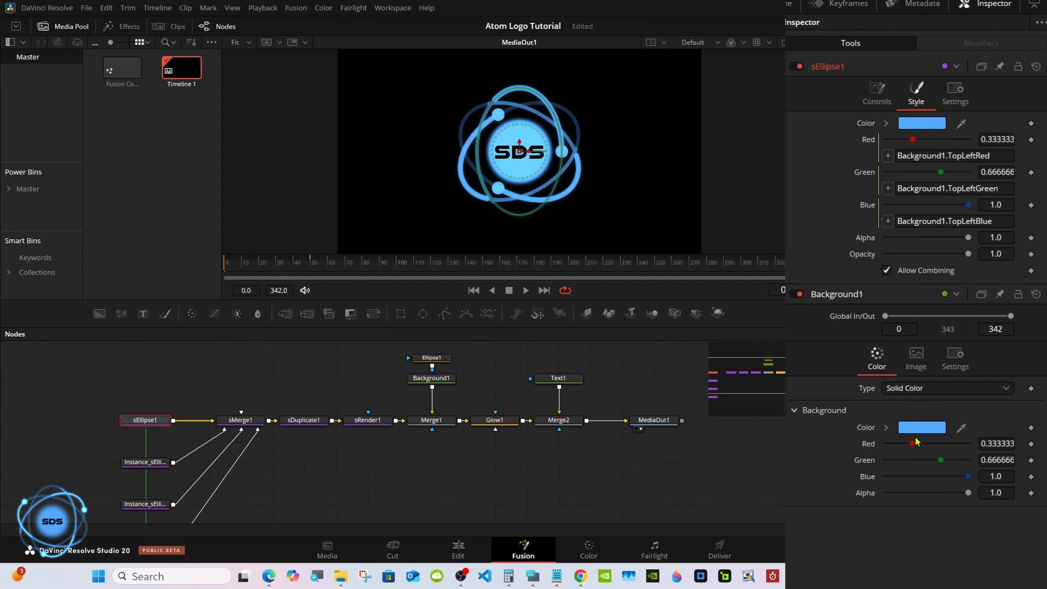
# - Test the color link by raising Background1's Red to about 0.976, and restore the original light blue basic color
pyautogui.moveTo(912, 445); pyautogui.dragTo(965, 445)
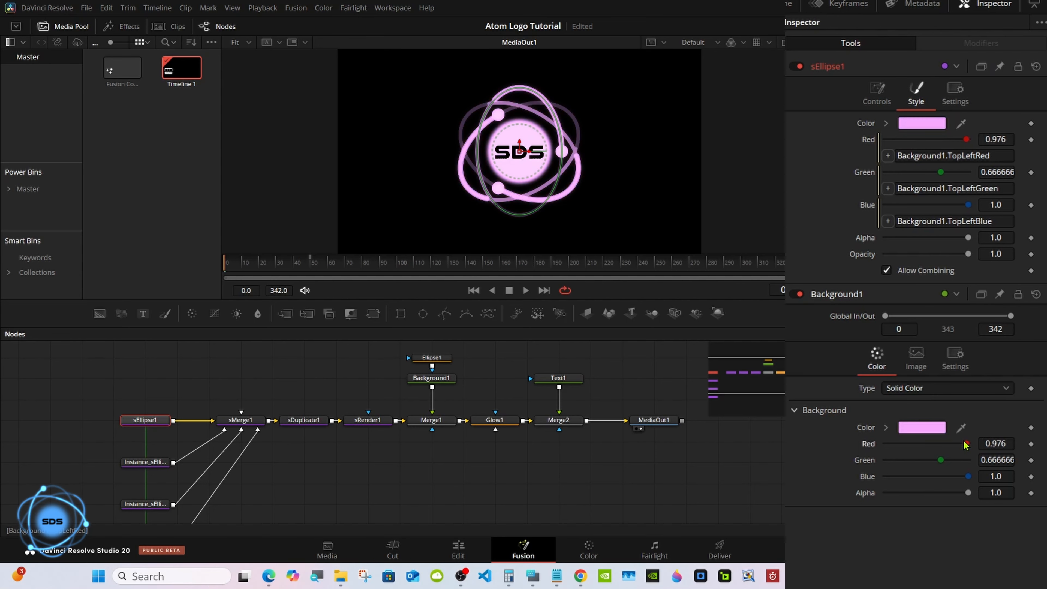
pyautogui.click(927, 433)
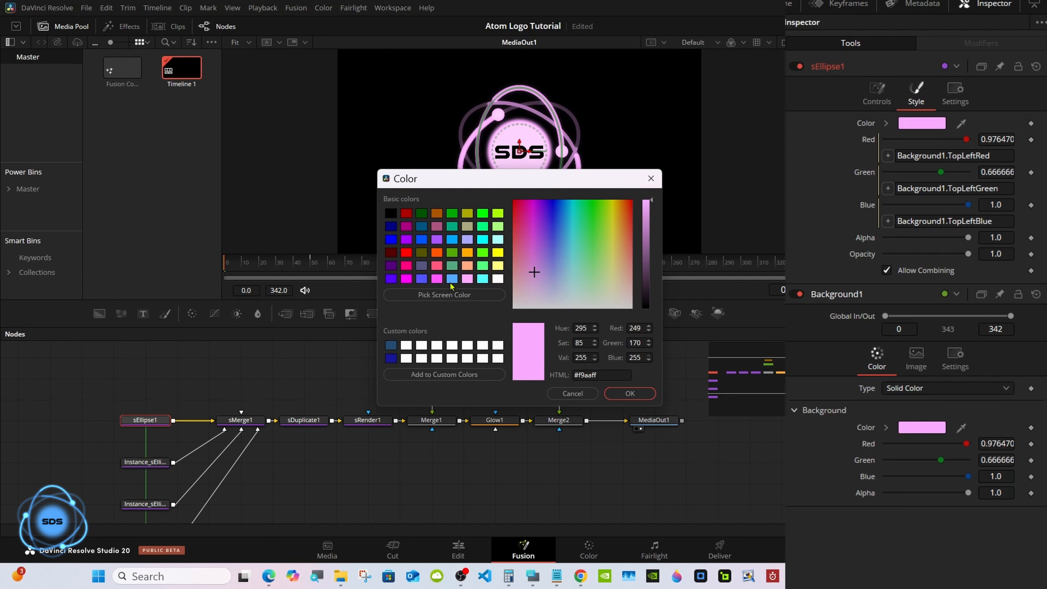
pyautogui.click(451, 278)
pyautogui.click(629, 393)
# - Show Text1's settings, bring up the On-Screen Keyboard and save the project
pyautogui.click(548, 377)
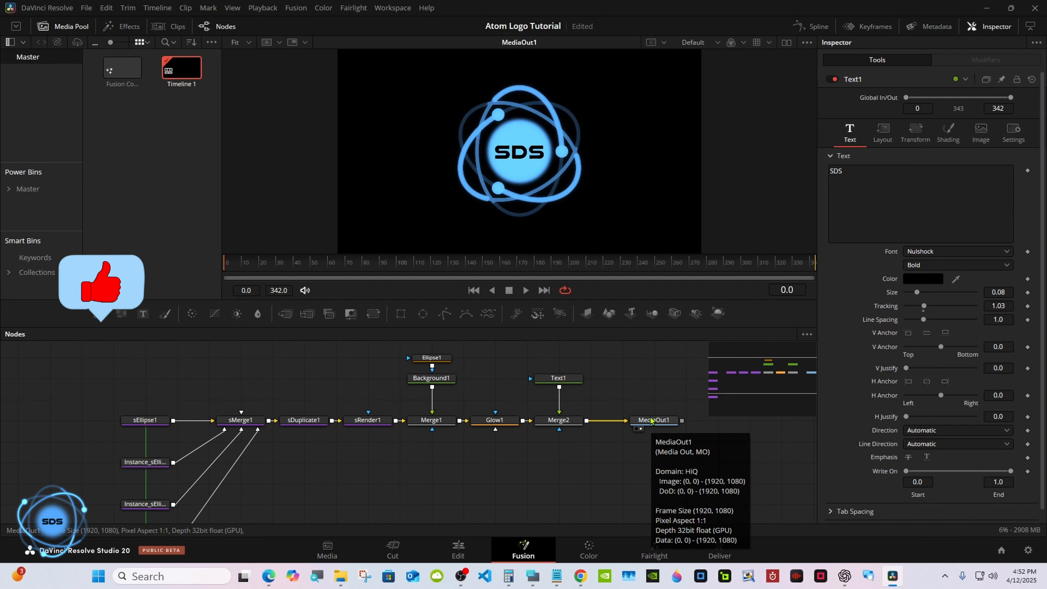
pyautogui.click(532, 576)
pyautogui.click(648, 451)
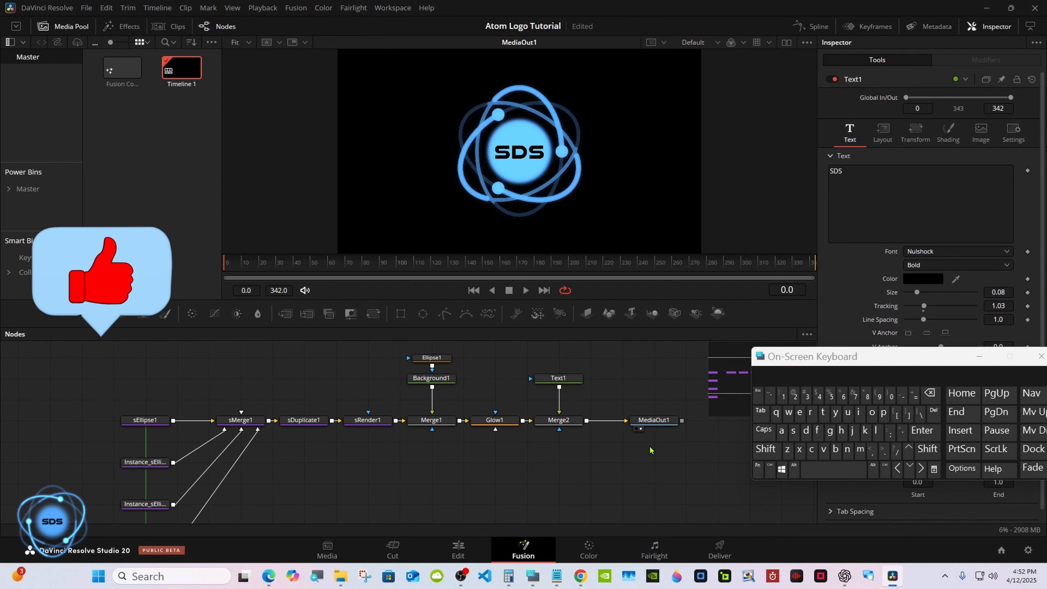
pyautogui.hotkey('ctrl', 's')
# - Rename the Background1 node as Color
pyautogui.click(418, 381)
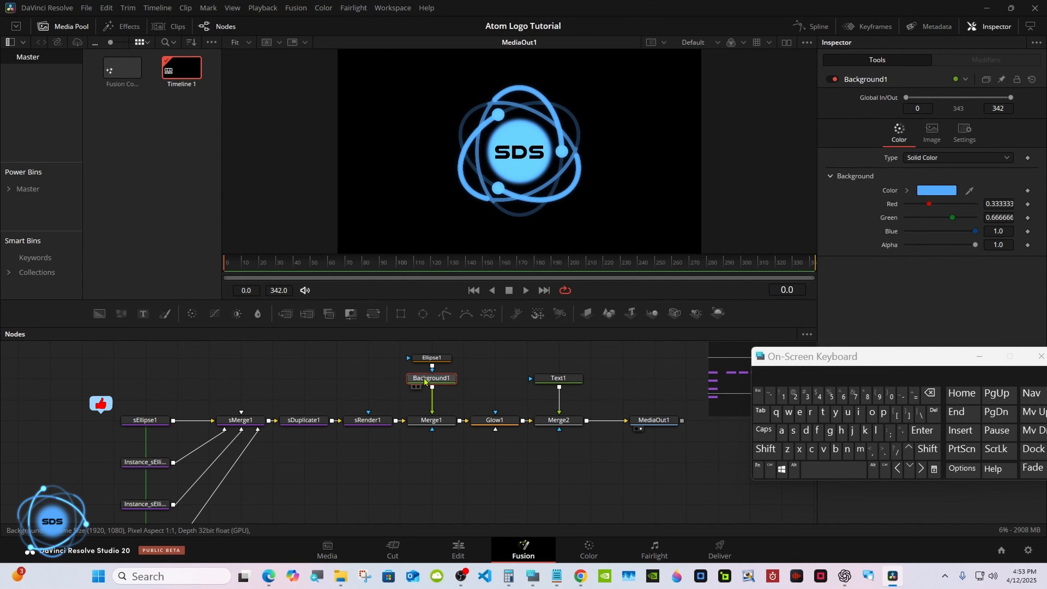
pyautogui.rightClick(424, 381)
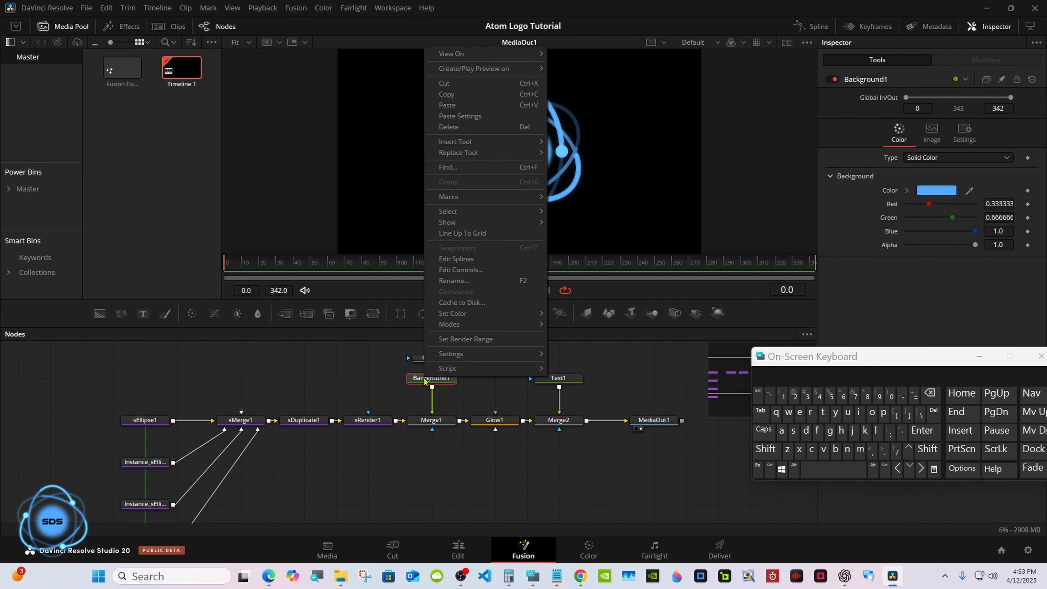
pyautogui.click(471, 280)
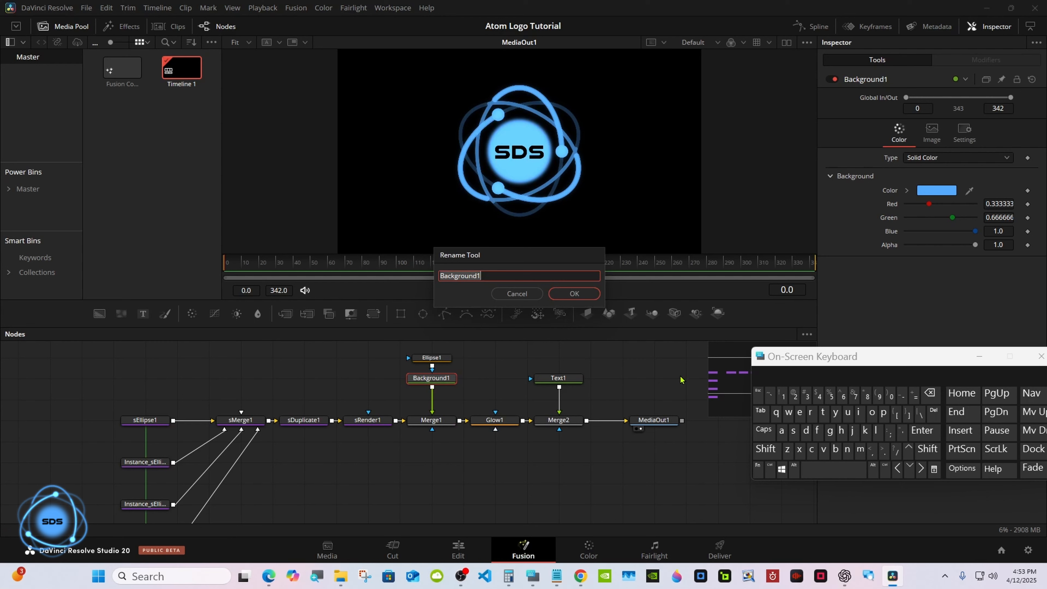
pyautogui.click(766, 449)
pyautogui.click(811, 450)
pyautogui.click(872, 413)
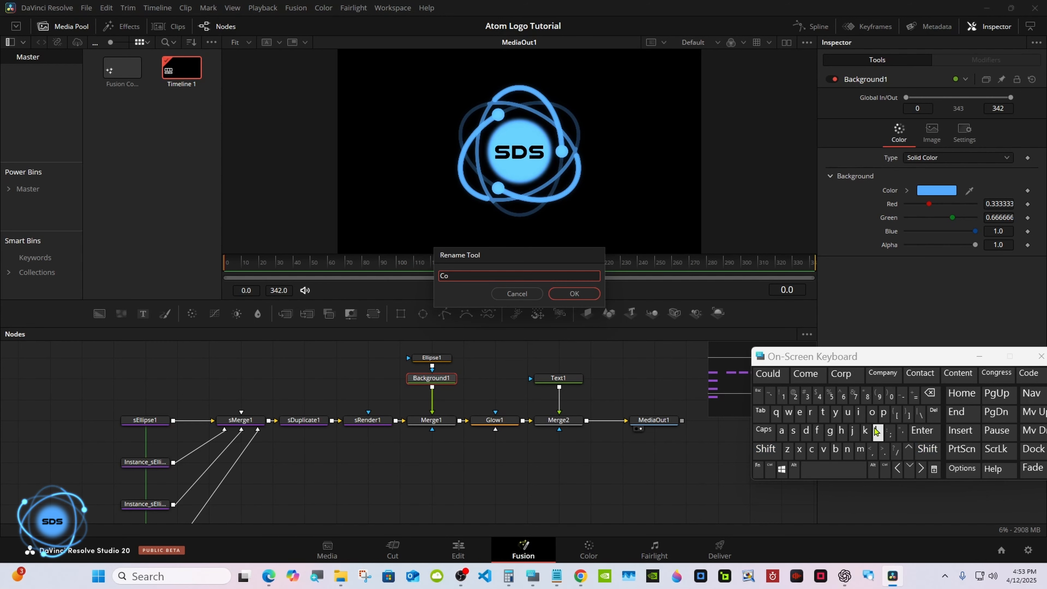
pyautogui.click(876, 432)
pyautogui.click(770, 378)
pyautogui.click(578, 294)
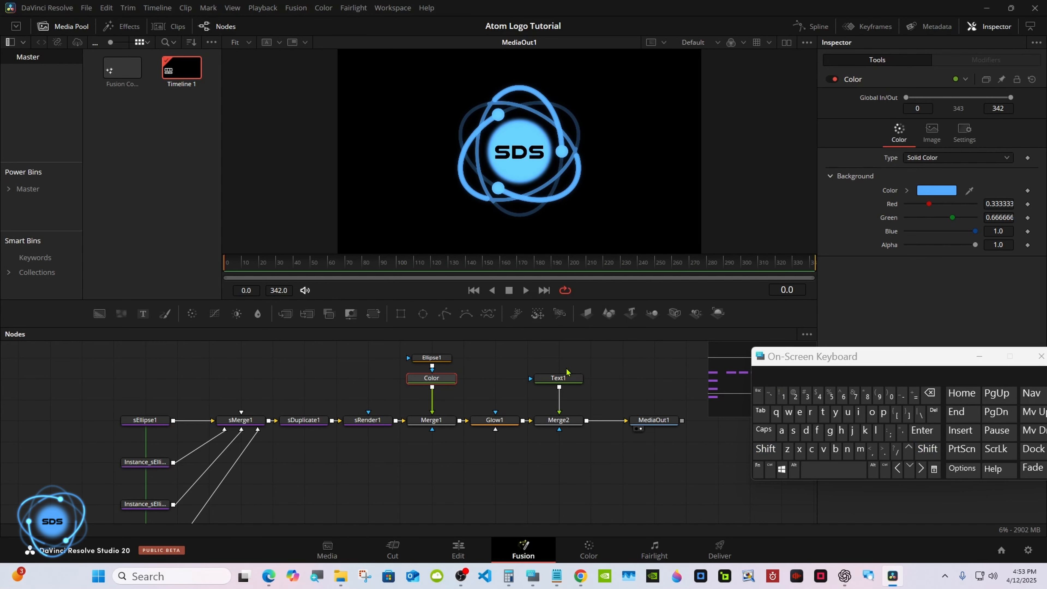
# - Select Text1, Ellipse1, Color and Glow1 in that order, and add all remaining nodes to the selection
pyautogui.click(714, 441)
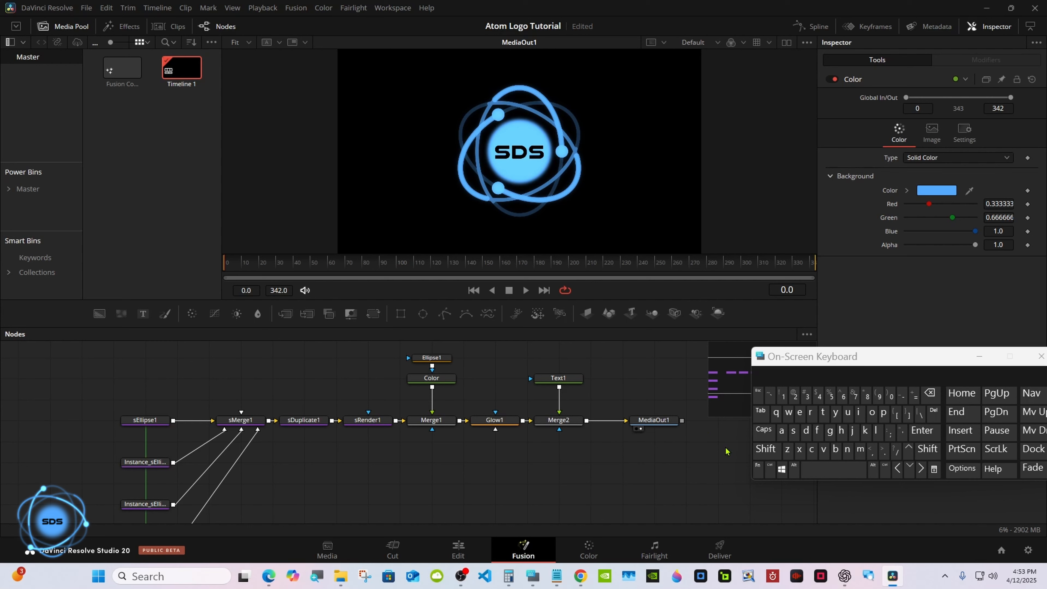
pyautogui.click(769, 469)
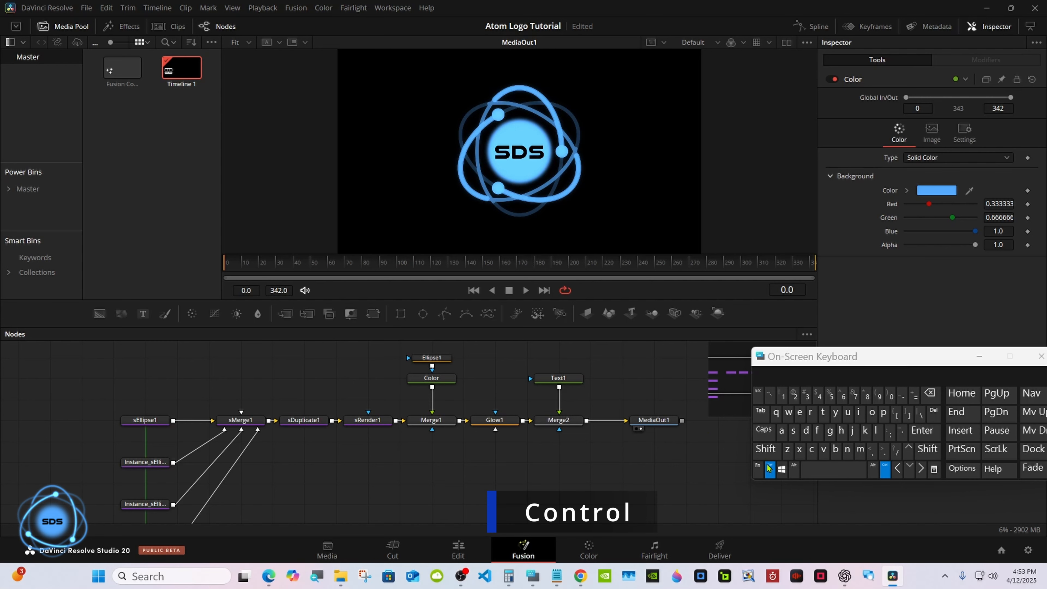
pyautogui.keyDown('ctrl'); pyautogui.click(577, 379); pyautogui.keyUp('ctrl')
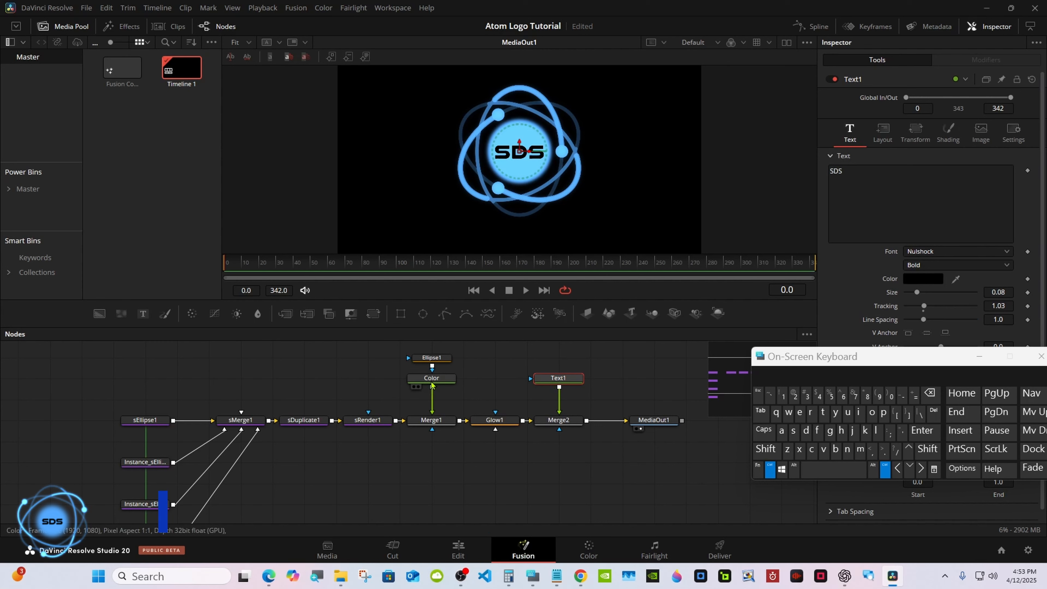
pyautogui.keyDown('ctrl'); pyautogui.click(431, 357); pyautogui.keyUp('ctrl')
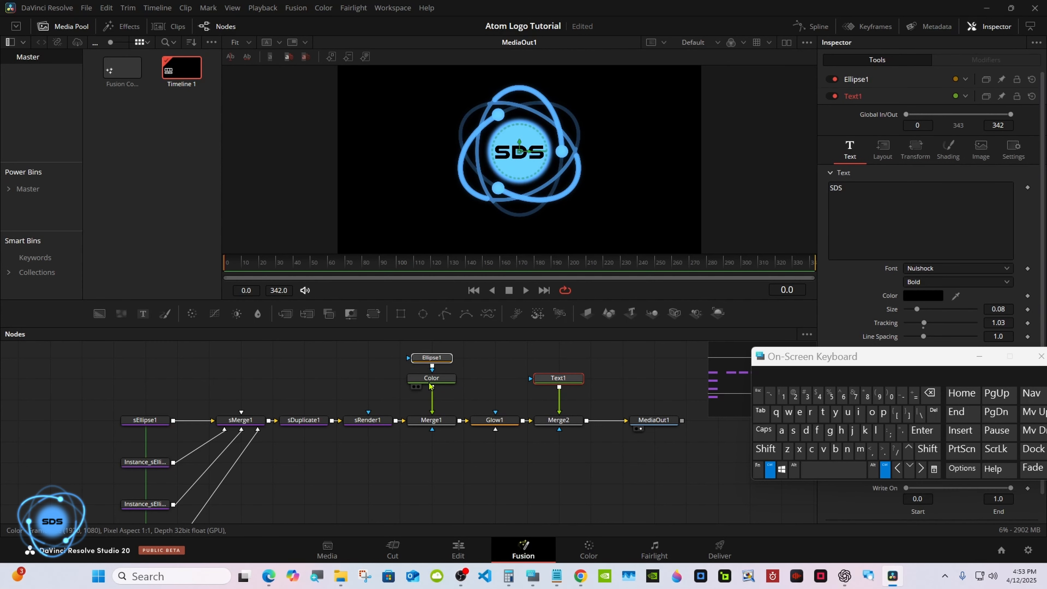
pyautogui.keyDown('ctrl'); pyautogui.click(431, 379); pyautogui.keyUp('ctrl')
pyautogui.keyDown('ctrl'); pyautogui.click(495, 420); pyautogui.keyUp('ctrl')
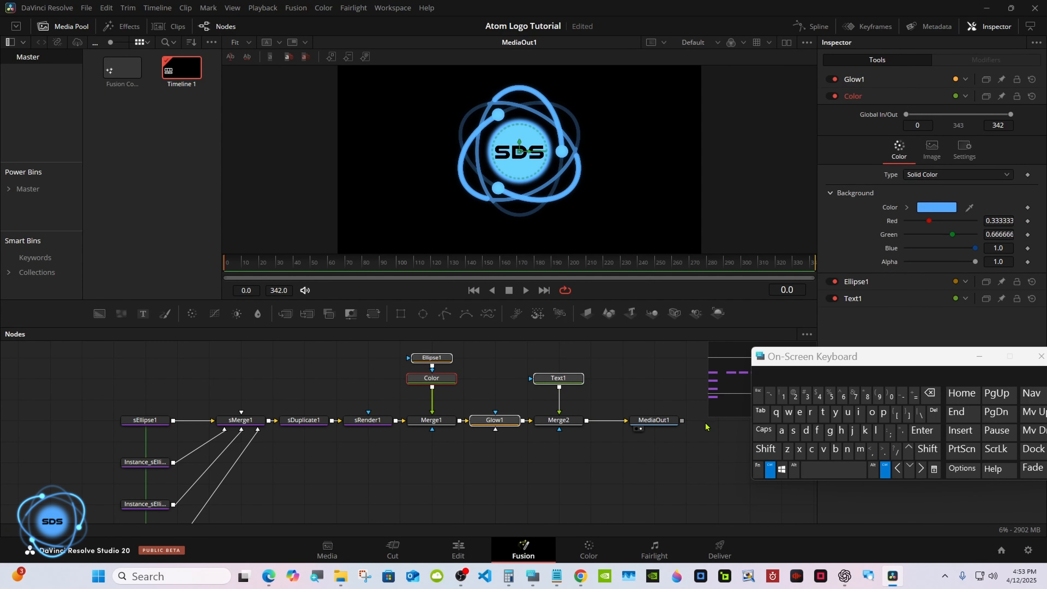
pyautogui.click(783, 430)
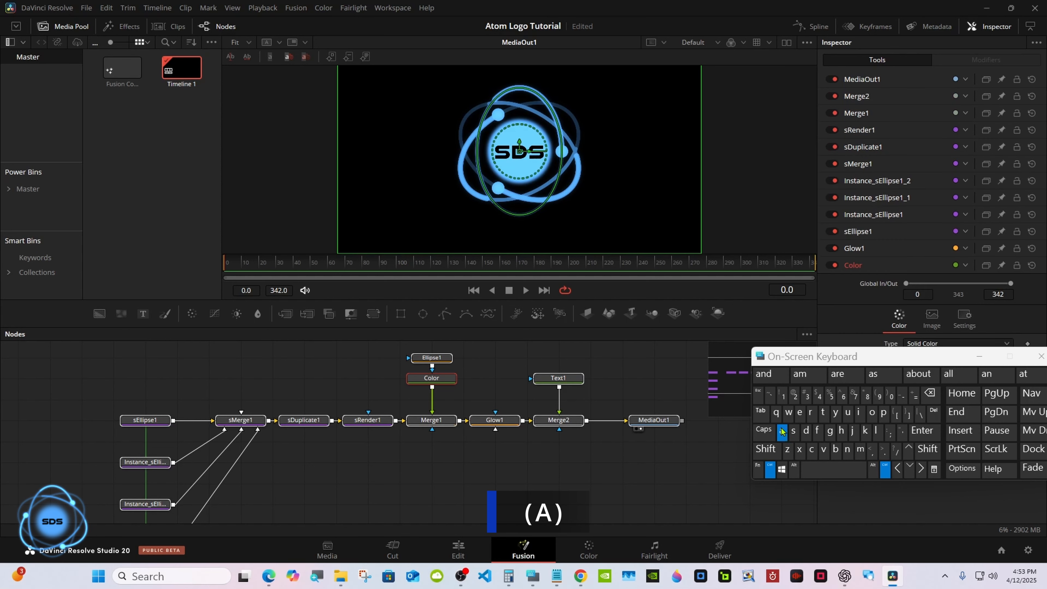
pyautogui.click(771, 470)
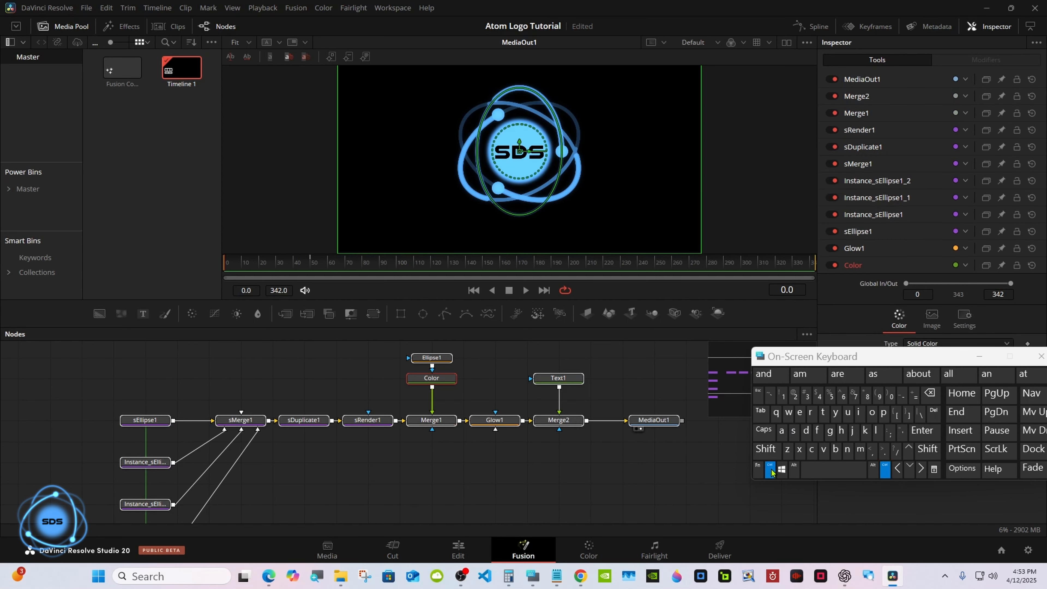
pyautogui.keyDown('ctrl'); pyautogui.click(639, 425); pyautogui.keyUp('ctrl')
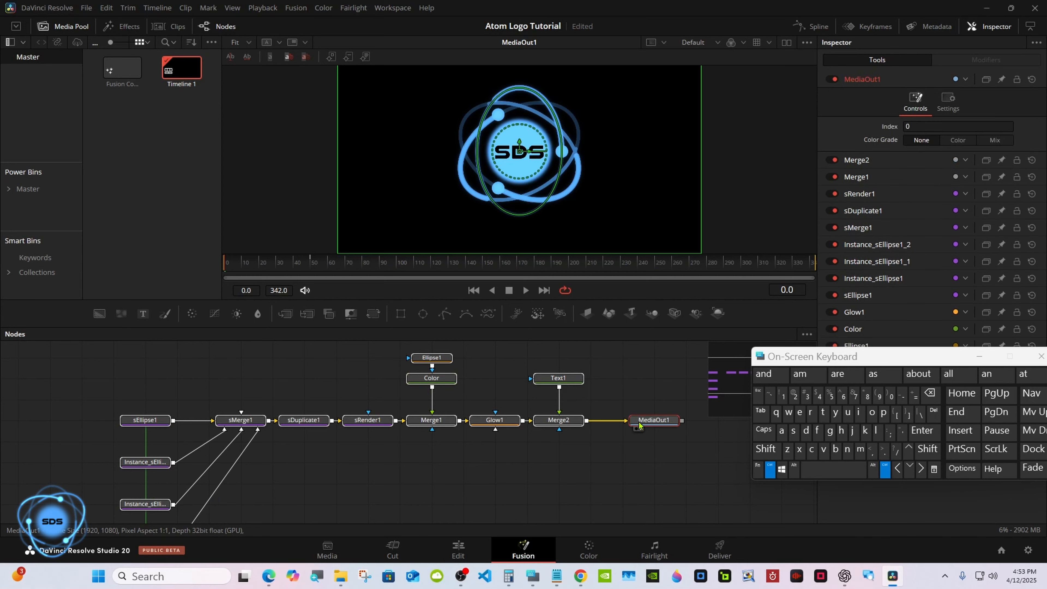
# - Start creating a macro from the selected nodes, and arrange the macro editor and On-Screen Keyboard over the workspace
pyautogui.rightClick(445, 424)
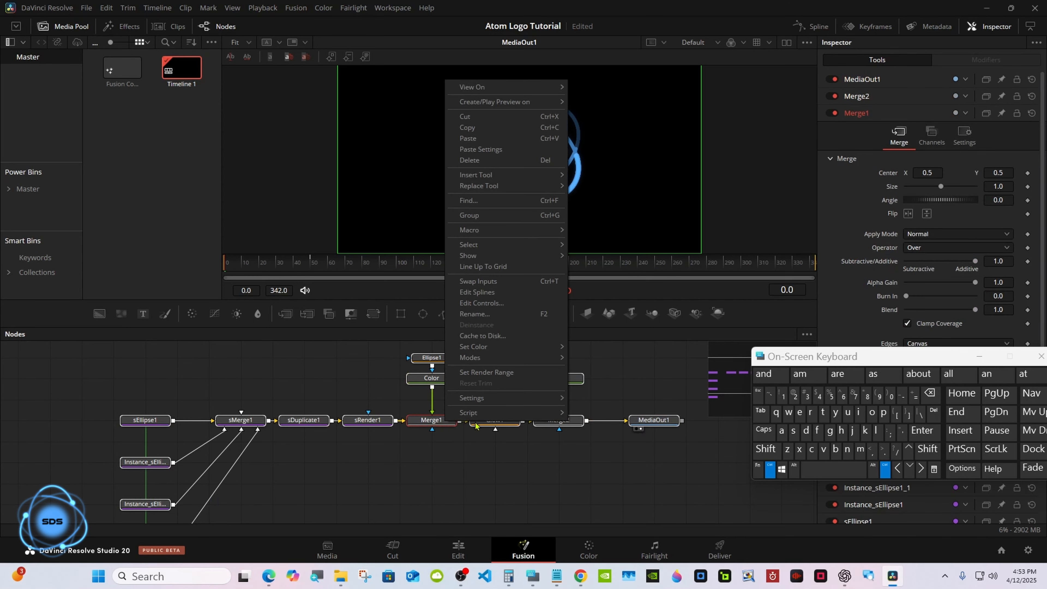
pyautogui.click(445, 424)
pyautogui.rightClick(445, 424)
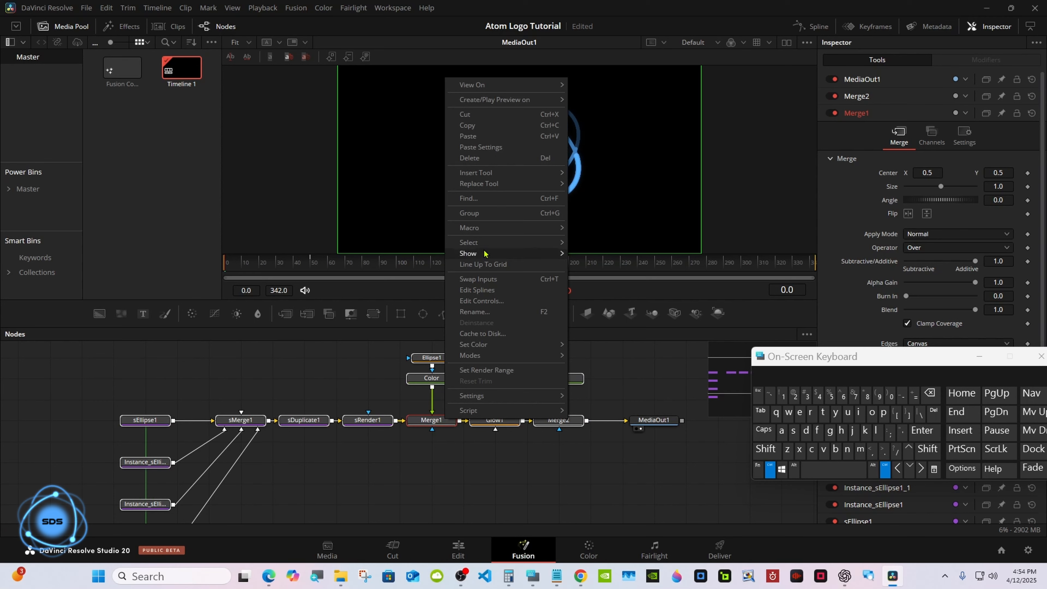
pyautogui.moveTo(491, 229)
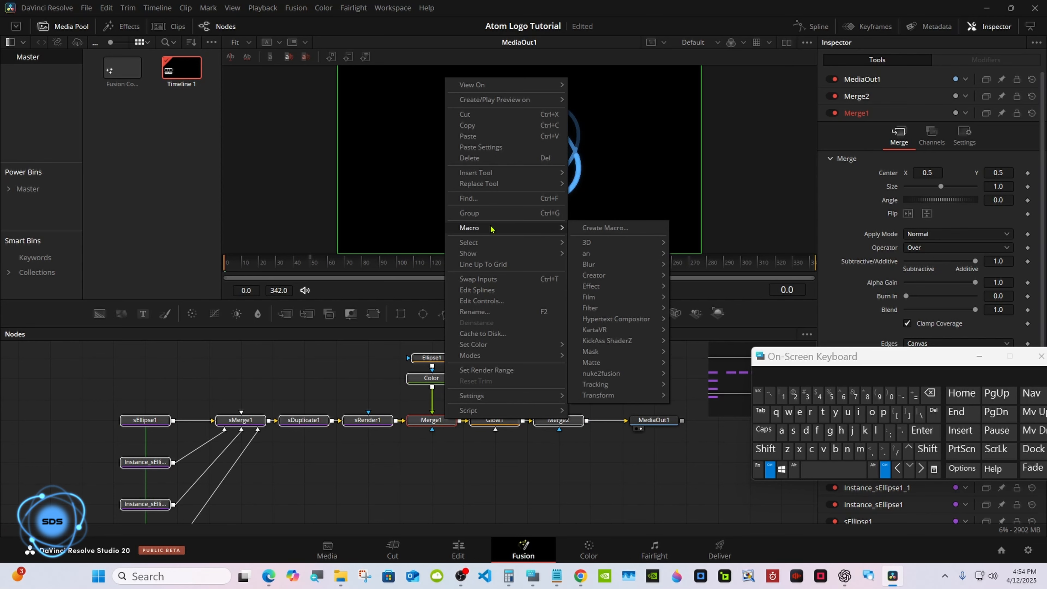
pyautogui.click(601, 229)
pyautogui.moveTo(170, 49); pyautogui.dragTo(505, 100)
pyautogui.moveTo(783, 358); pyautogui.dragTo(713, 296)
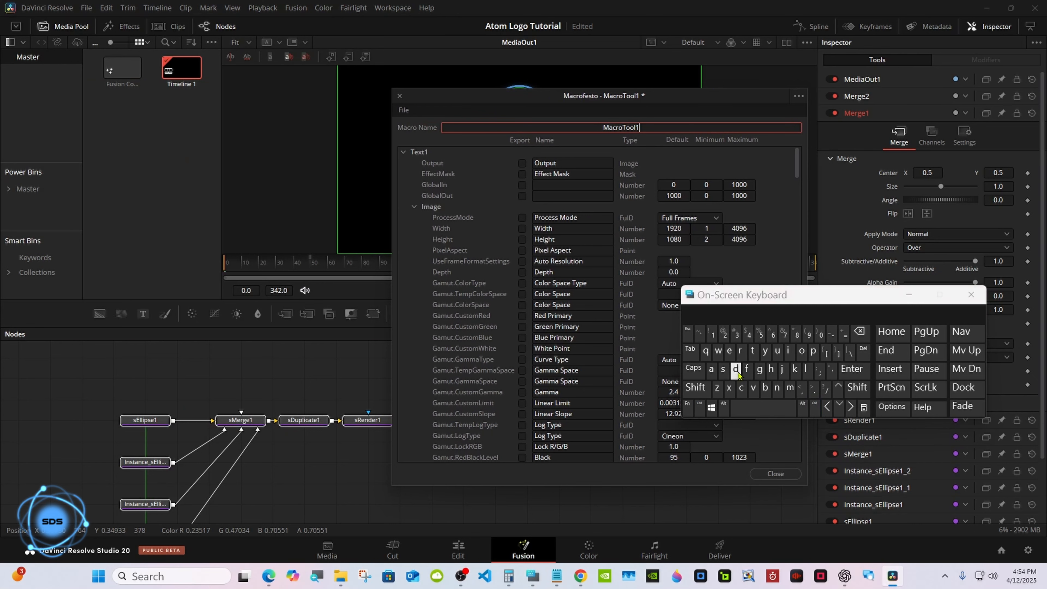
# - Name the macro "sAtom Logo Tutorial"
pyautogui.press('BackSpace')
pyautogui.press('BackSpace')
pyautogui.press('BackSpace')
pyautogui.press('BackSpace')
pyautogui.press('BackSpace')
pyautogui.press('BackSpace')
pyautogui.press('BackSpace')
pyautogui.press('BackSpace')
pyautogui.press('BackSpace')
pyautogui.press('BackSpace')
pyautogui.write('sAt')
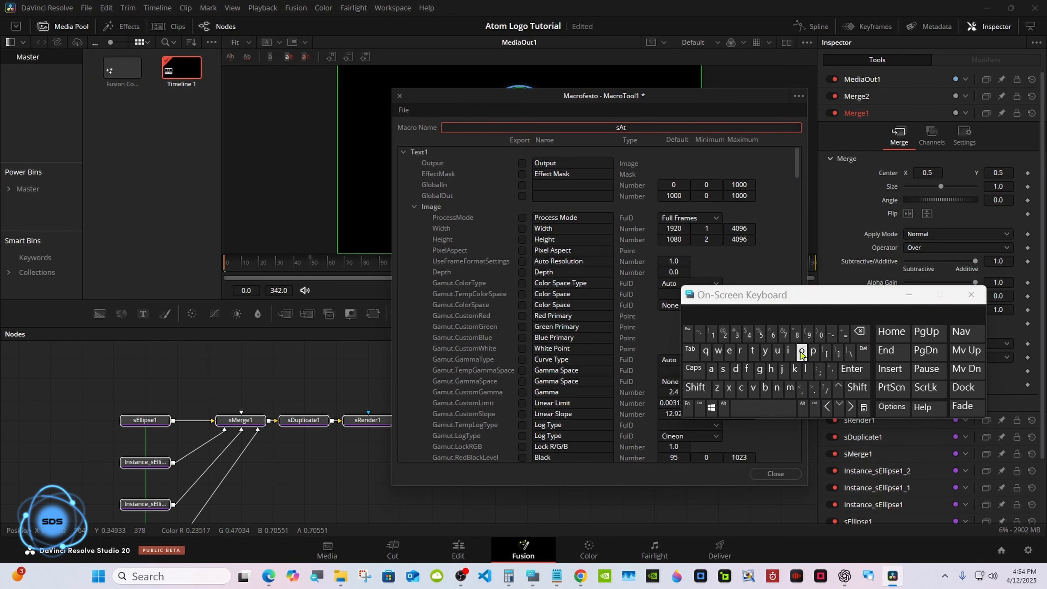
pyautogui.write('om Logo')
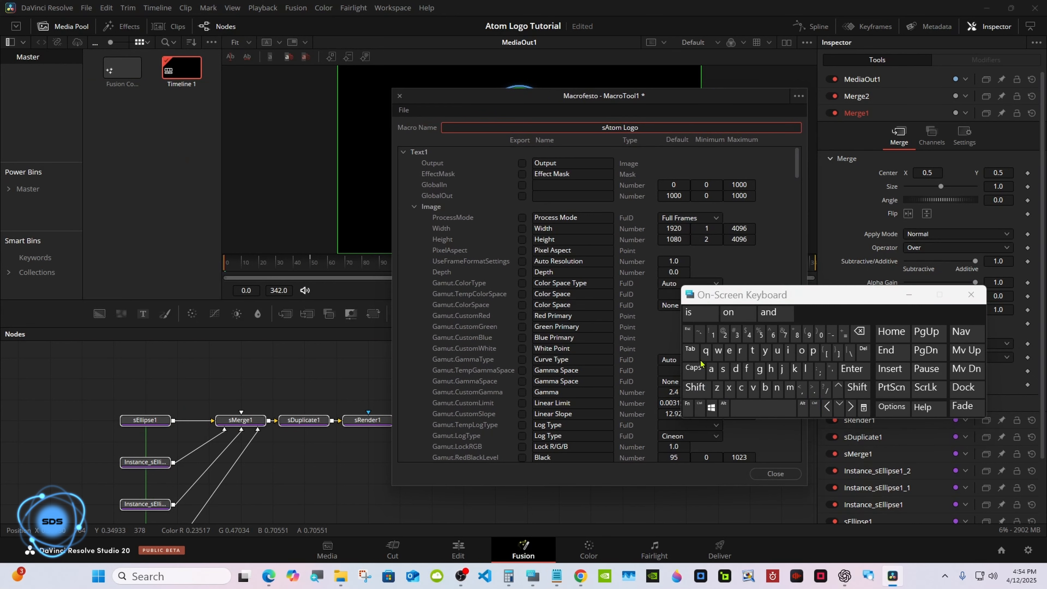
pyautogui.click(696, 388)
pyautogui.click(753, 352)
pyautogui.click(777, 352)
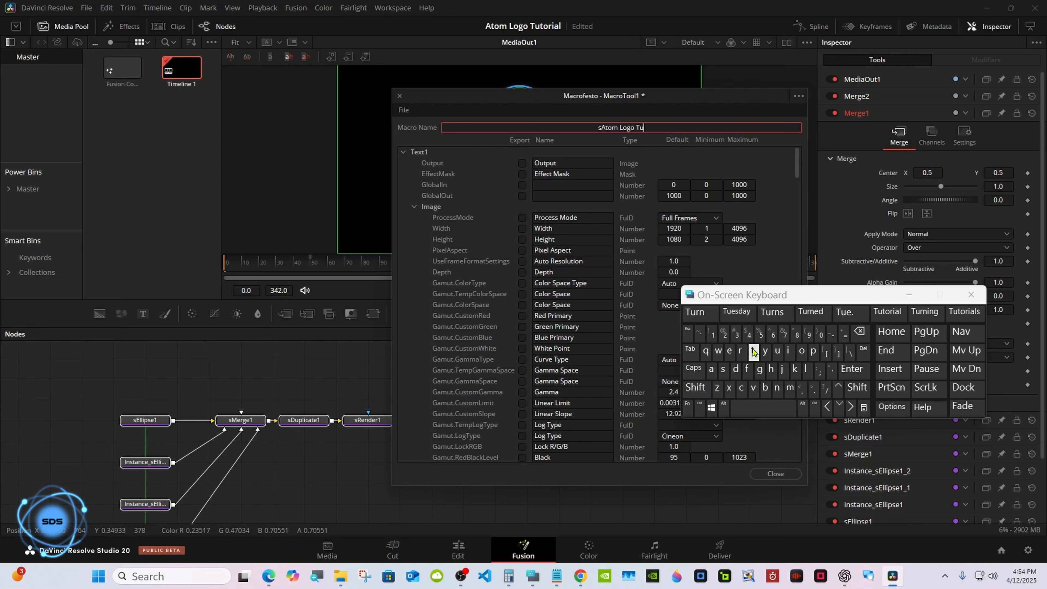
pyautogui.click(698, 312)
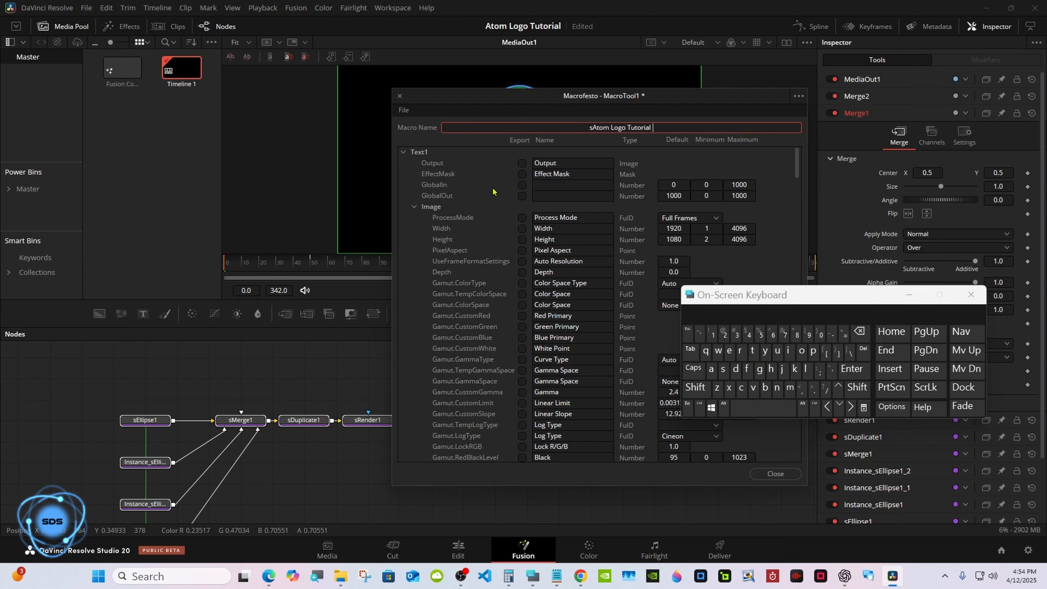
# - Export Text1's styled text, font, style and red, green, blue and alpha color channels as macro controls
pyautogui.click(417, 207)
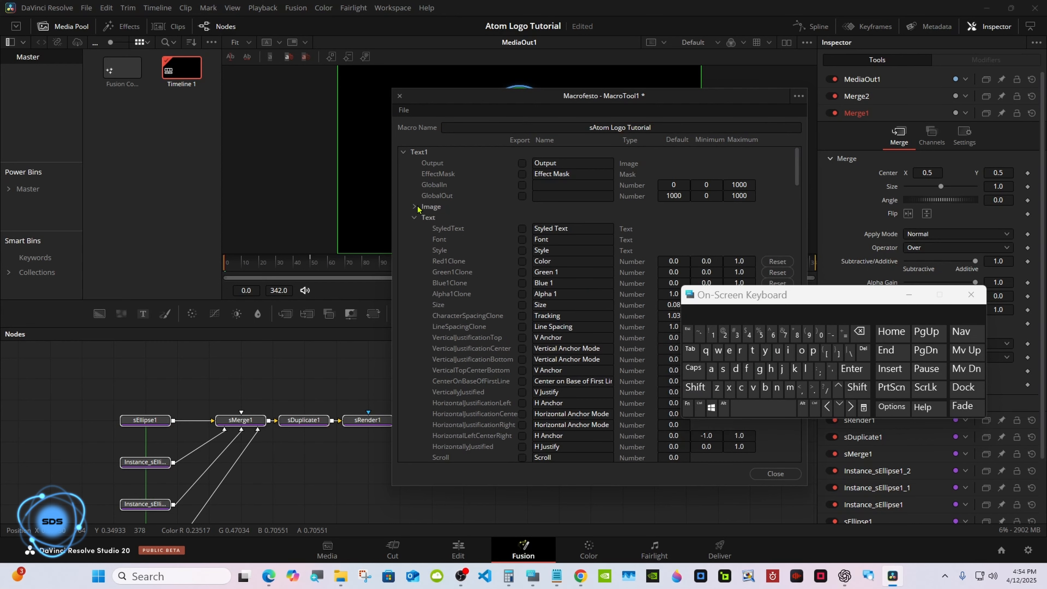
pyautogui.click(521, 228)
pyautogui.click(522, 239)
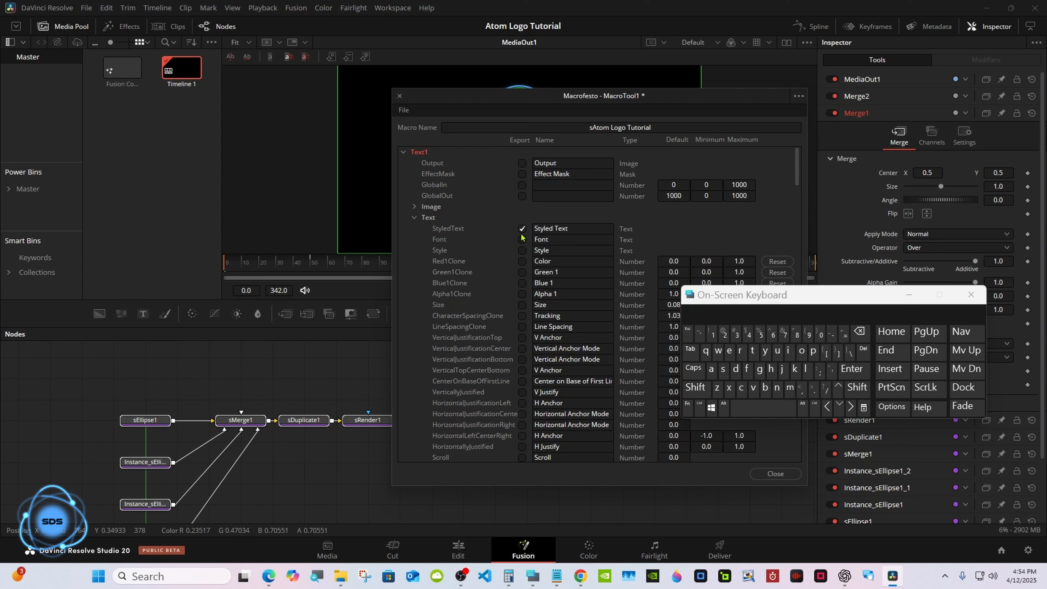
pyautogui.click(522, 250)
pyautogui.click(522, 261)
pyautogui.click(522, 272)
pyautogui.click(522, 283)
pyautogui.click(522, 294)
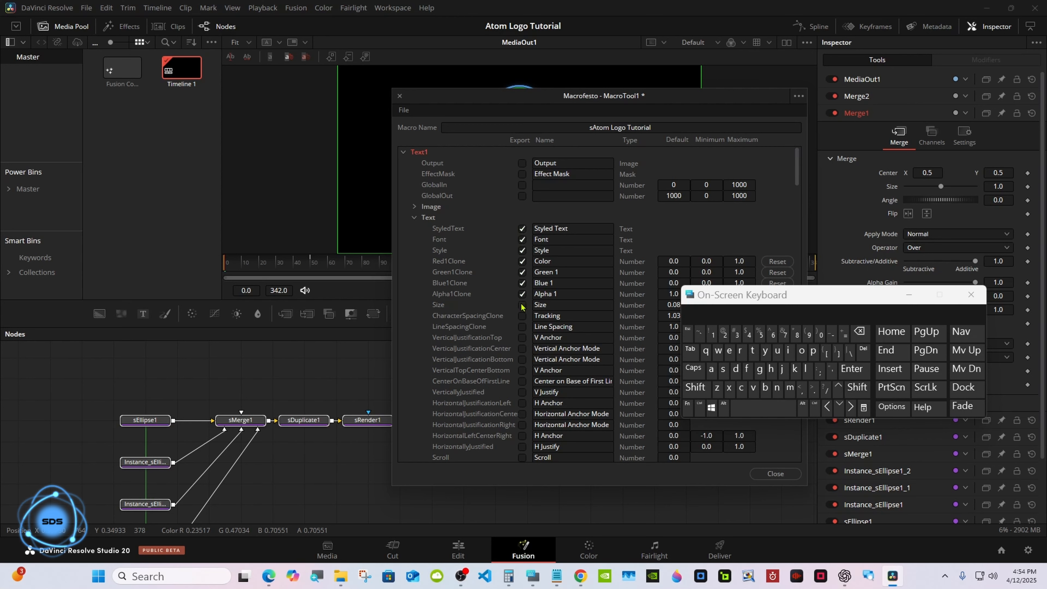
# - Export Text1's size, tracking, vertical and horizontal anchor controls, center on base of first line, and layout Center
pyautogui.click(522, 338)
pyautogui.click(522, 348)
pyautogui.click(522, 359)
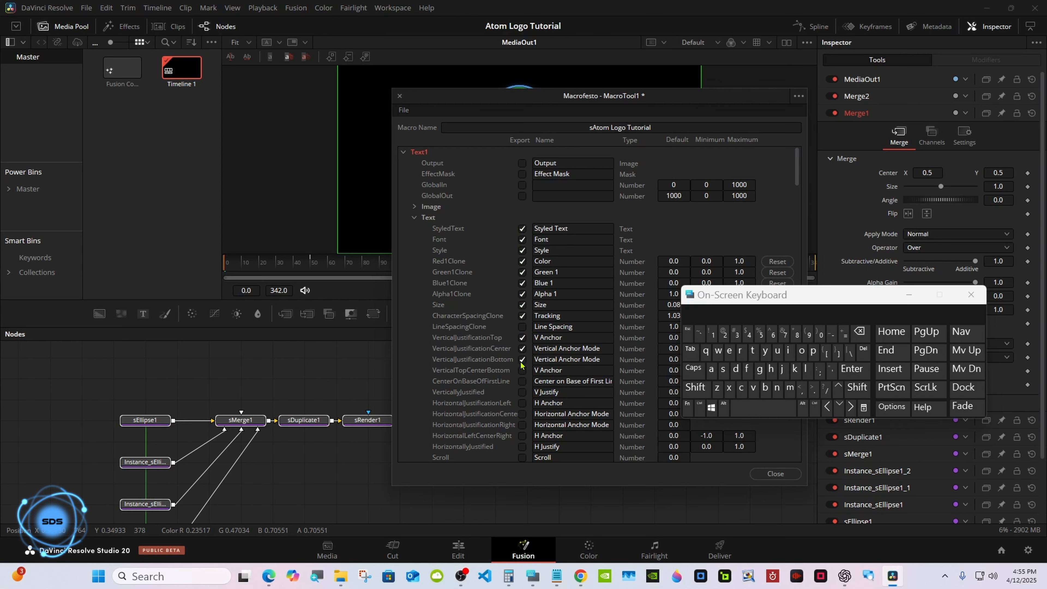
pyautogui.click(521, 370)
pyautogui.click(522, 413)
pyautogui.click(521, 424)
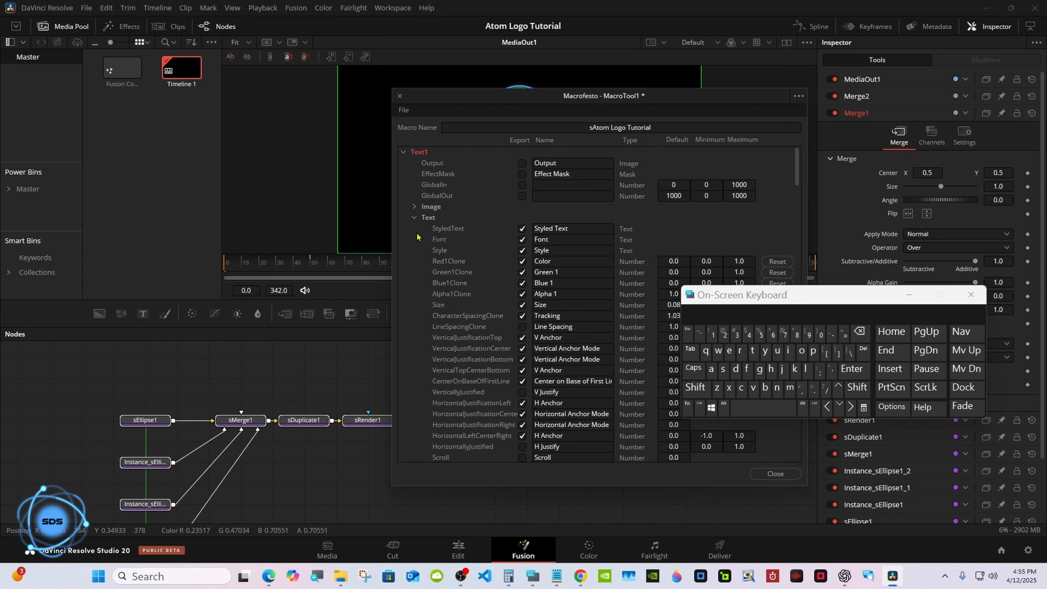
pyautogui.click(414, 218)
pyautogui.click(522, 272)
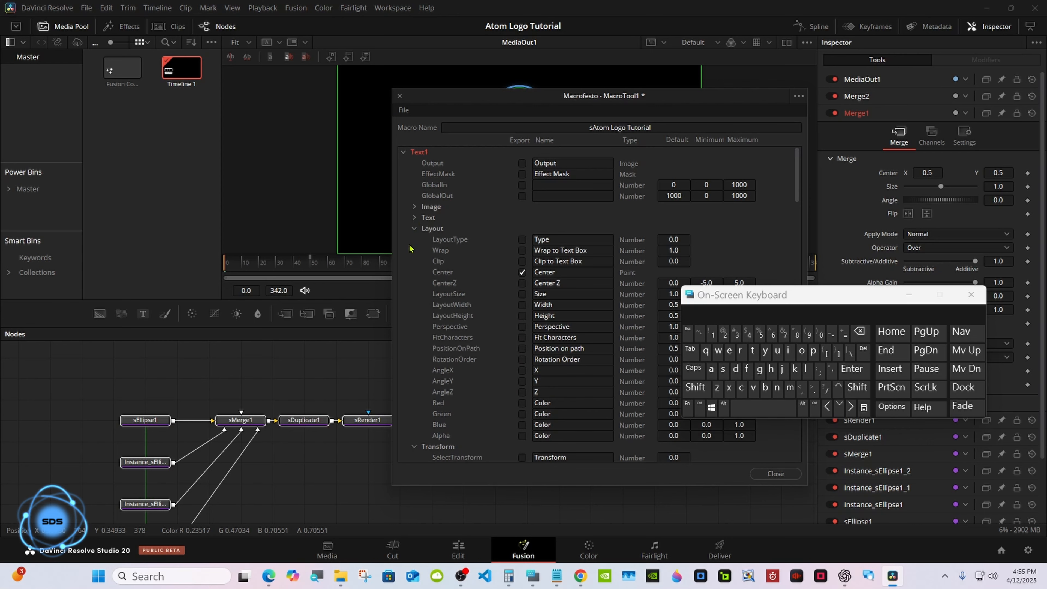
pyautogui.click(405, 156)
# - Export Ellipse1's Soft Edge as a macro control
pyautogui.click(405, 164)
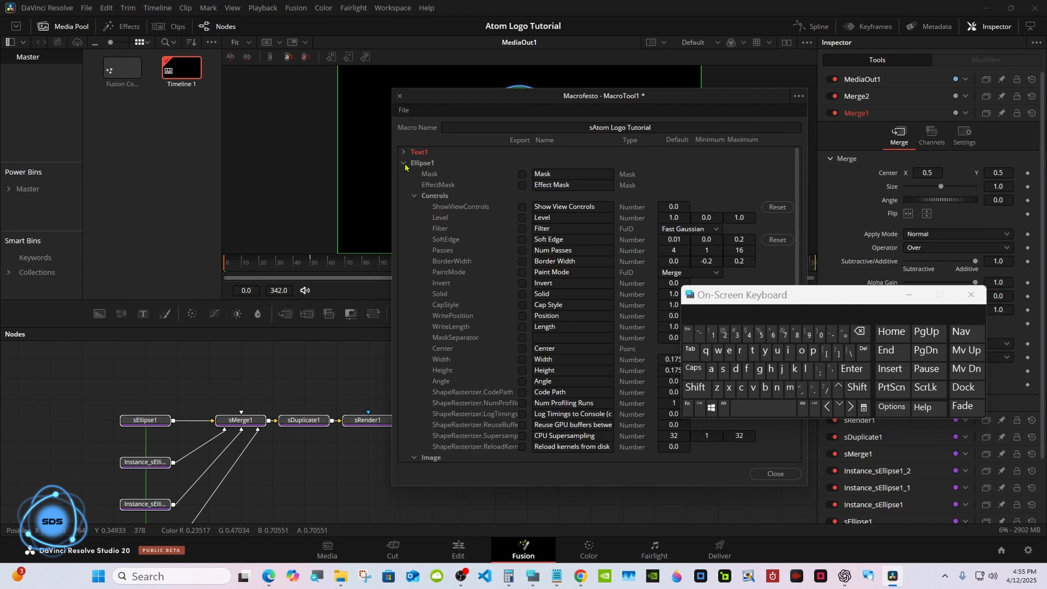
pyautogui.click(522, 240)
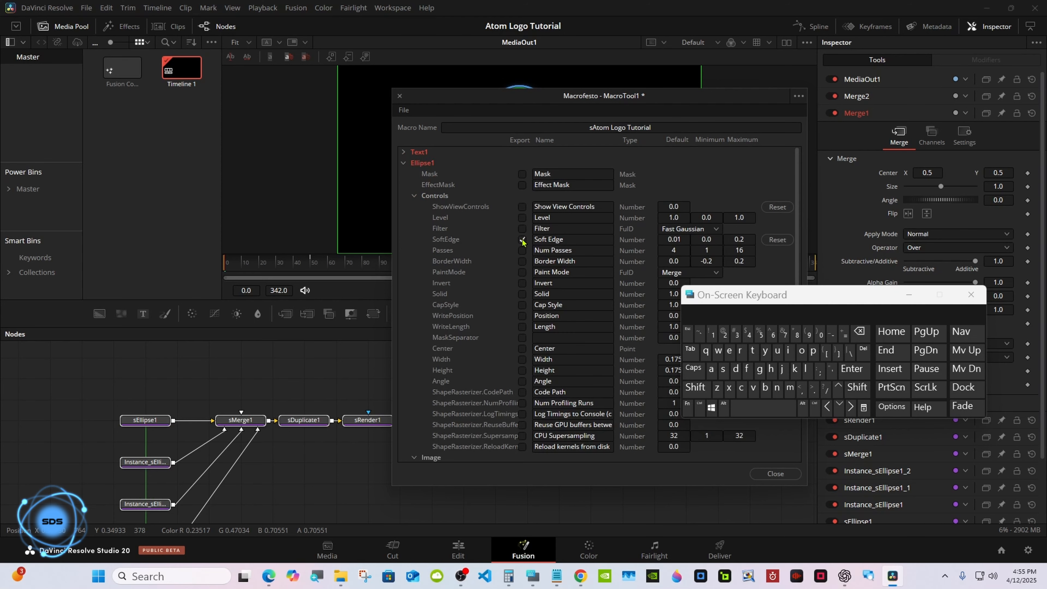
pyautogui.click(405, 163)
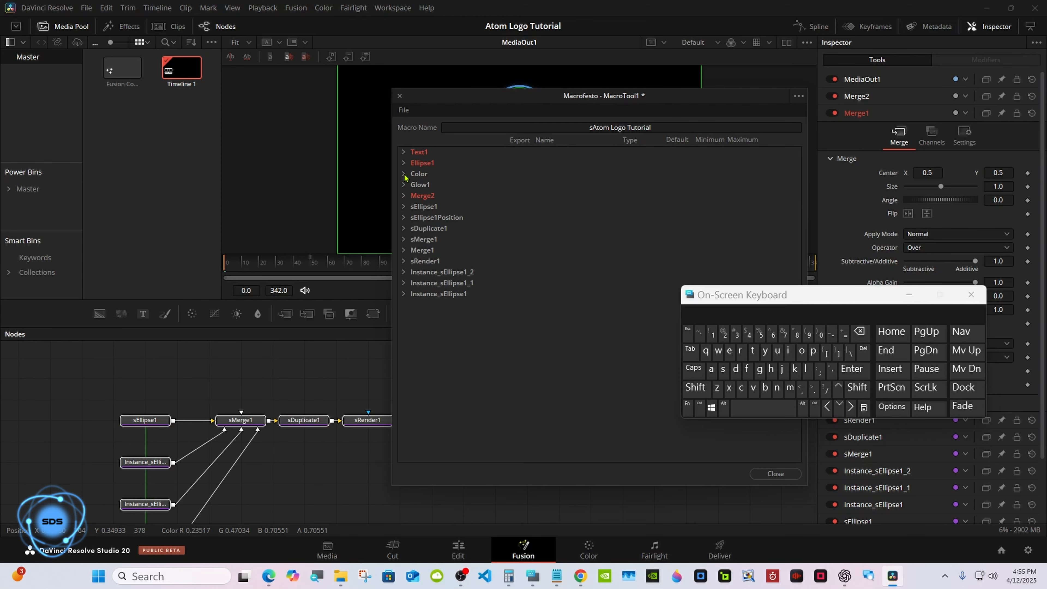
# - Export the Color node's top left red, green and blue channels as macro controls
pyautogui.click(404, 174)
pyautogui.click(415, 228)
pyautogui.click(522, 261)
pyautogui.click(522, 272)
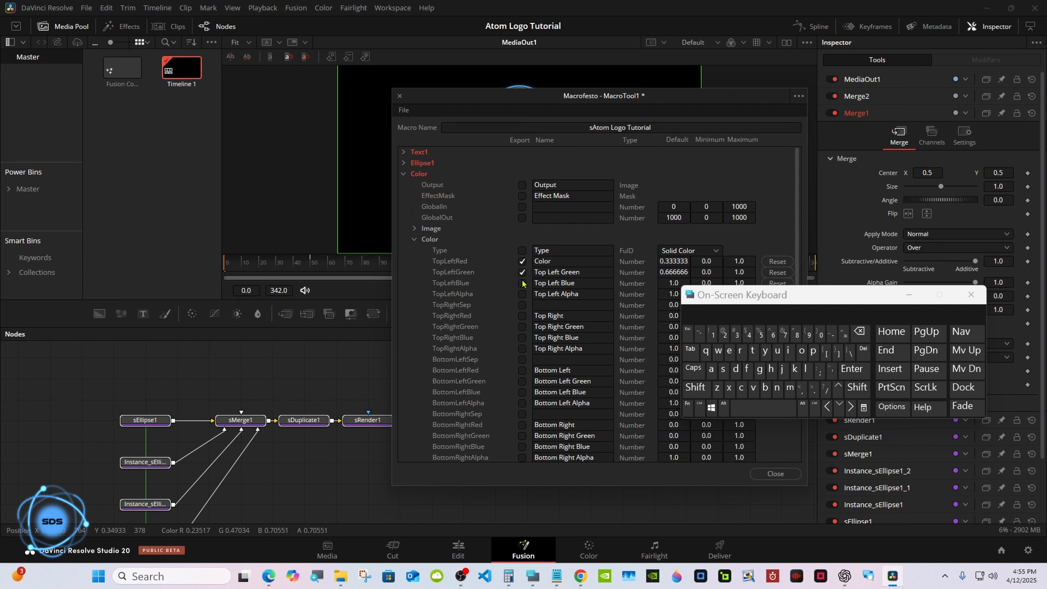
pyautogui.click(414, 239)
pyautogui.click(403, 174)
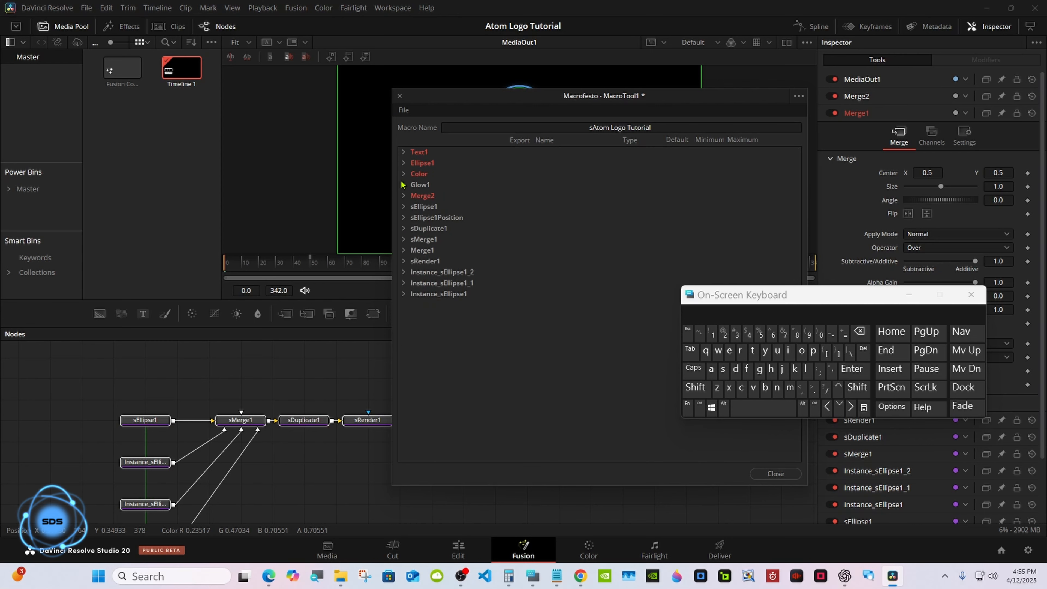
# - Export Glow1's Glow Size, Glow and Blend as macro controls
pyautogui.click(403, 185)
pyautogui.click(522, 316)
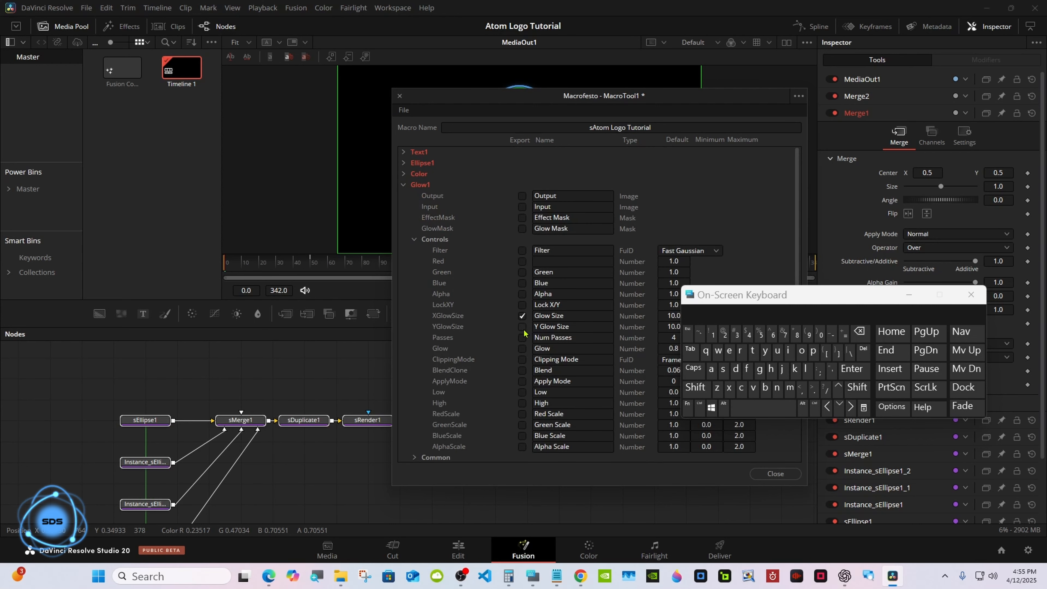
pyautogui.click(414, 239)
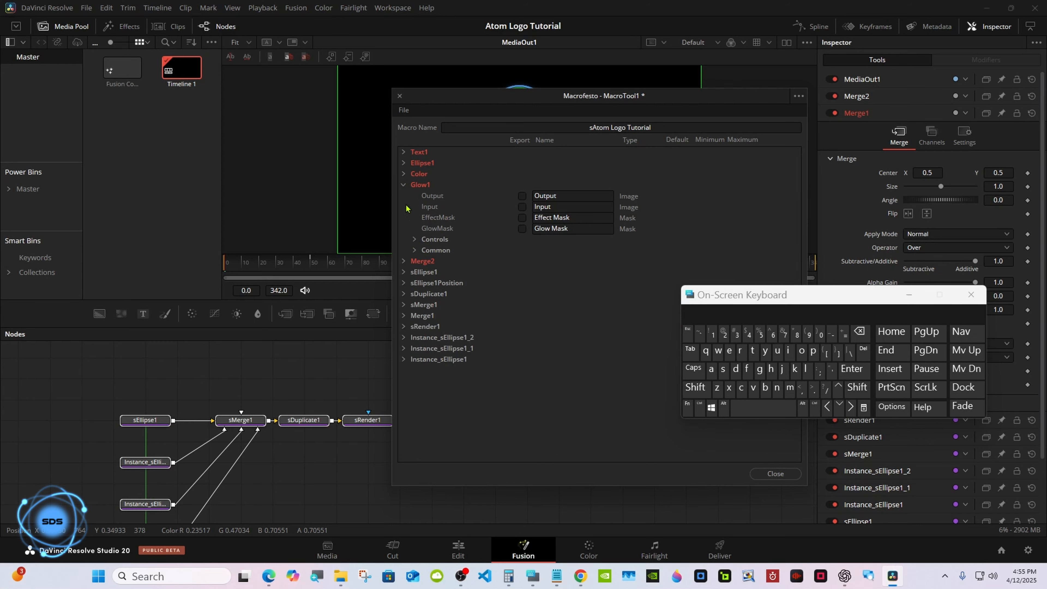
pyautogui.click(403, 185)
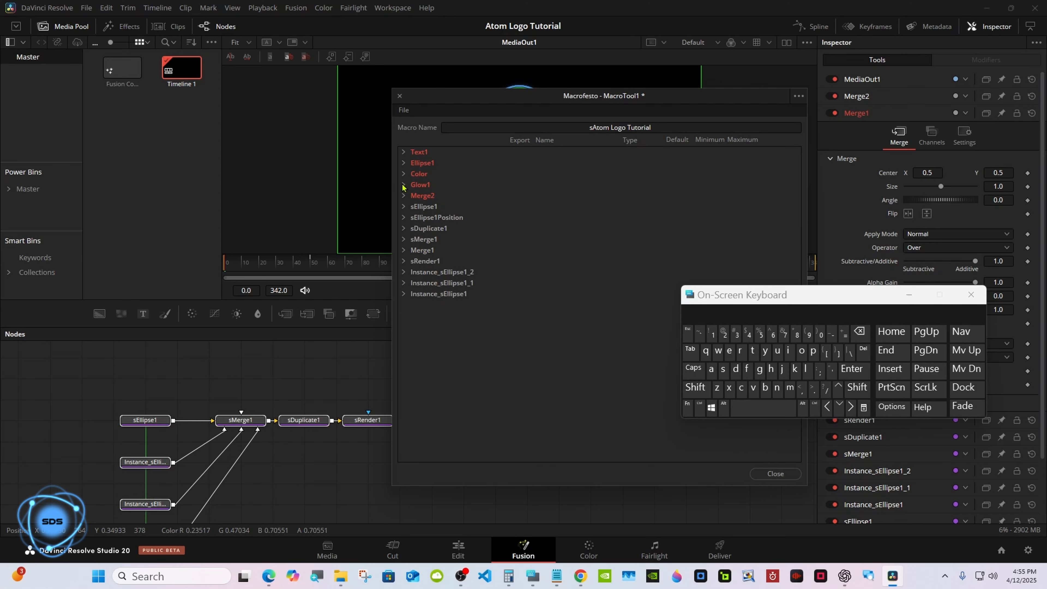
# - Save the macro as a group named "sAtom Logo Tutorial.setting" in the Fusion Templates\Edit\Titles\sAtom_Logo folder
pyautogui.click(404, 111)
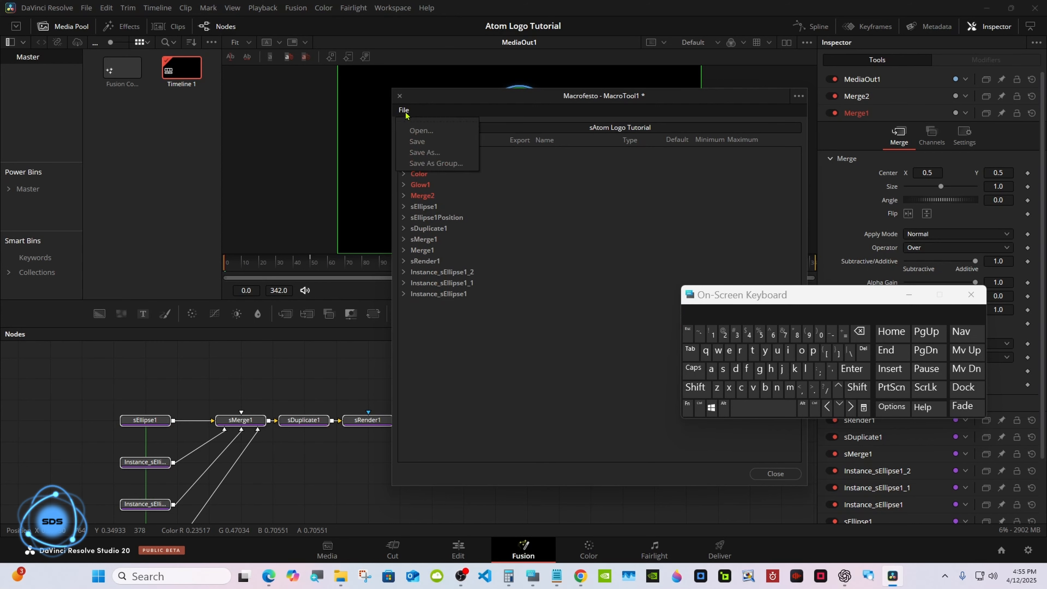
pyautogui.click(450, 164)
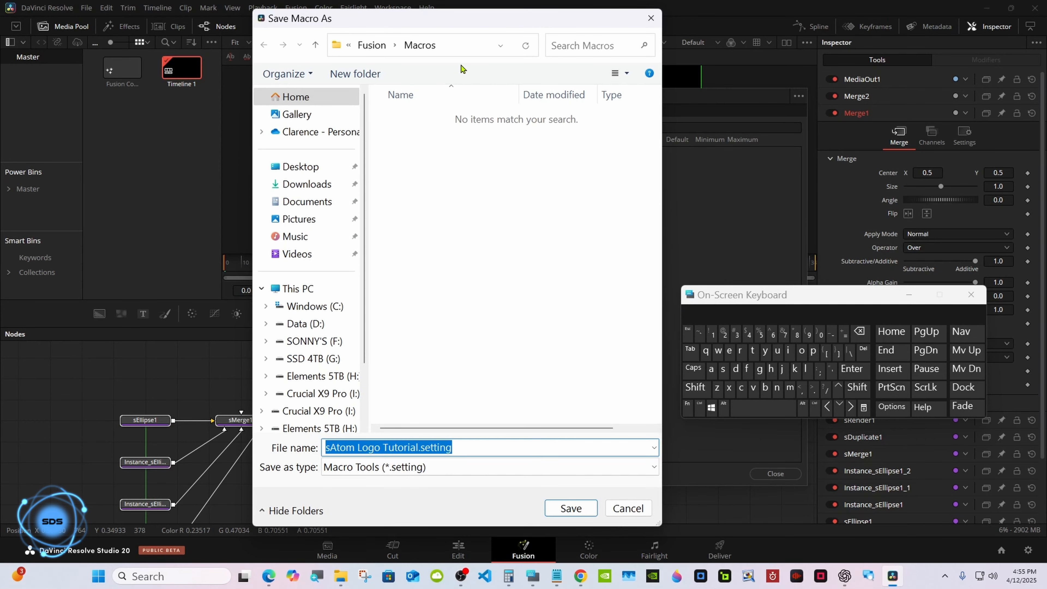
pyautogui.click(371, 45)
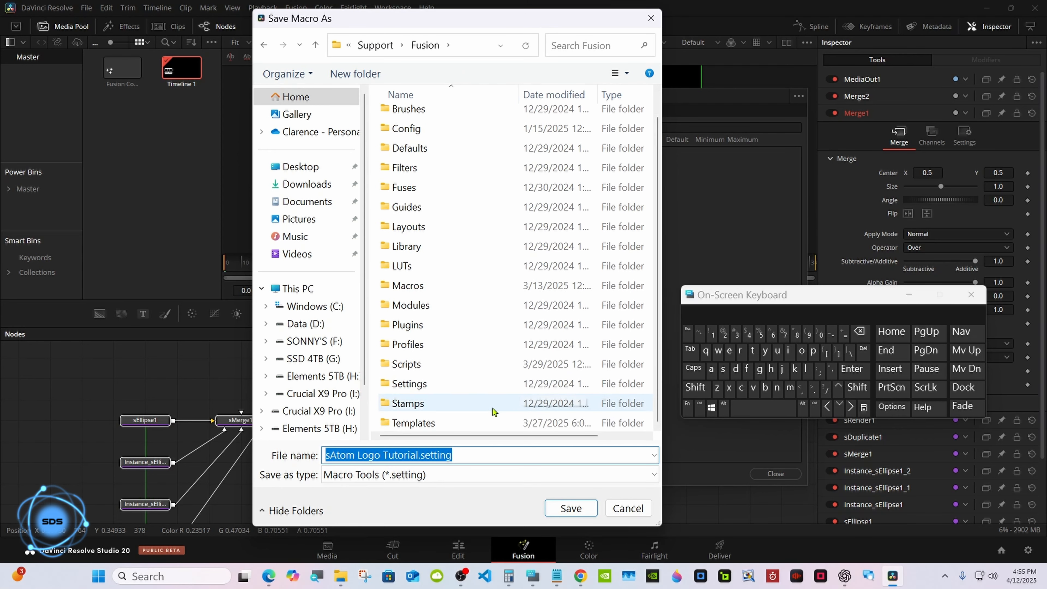
pyautogui.click(484, 420)
pyautogui.doubleClick(484, 420)
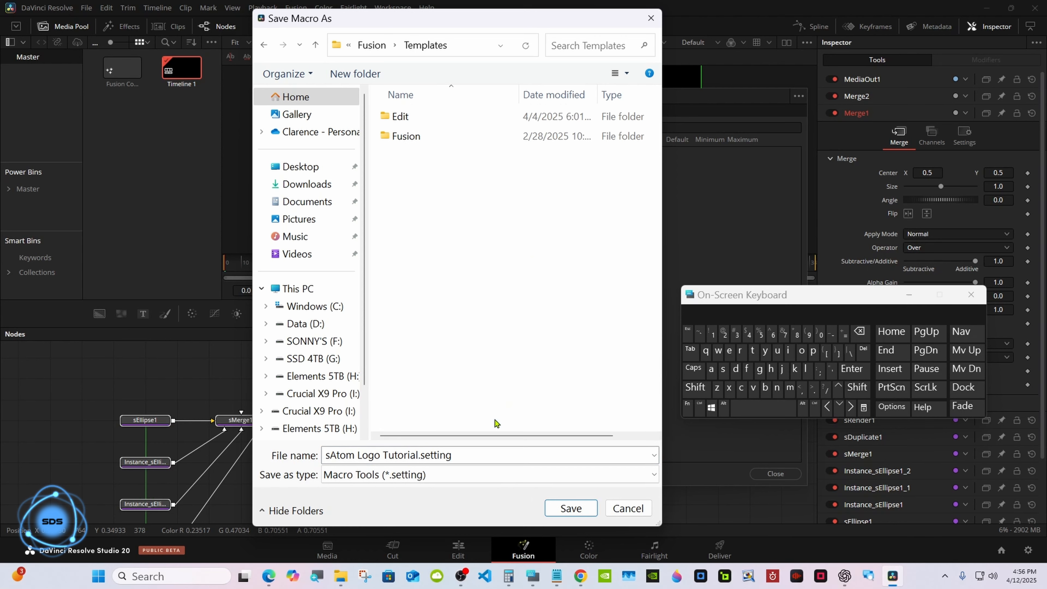
pyautogui.doubleClick(466, 115)
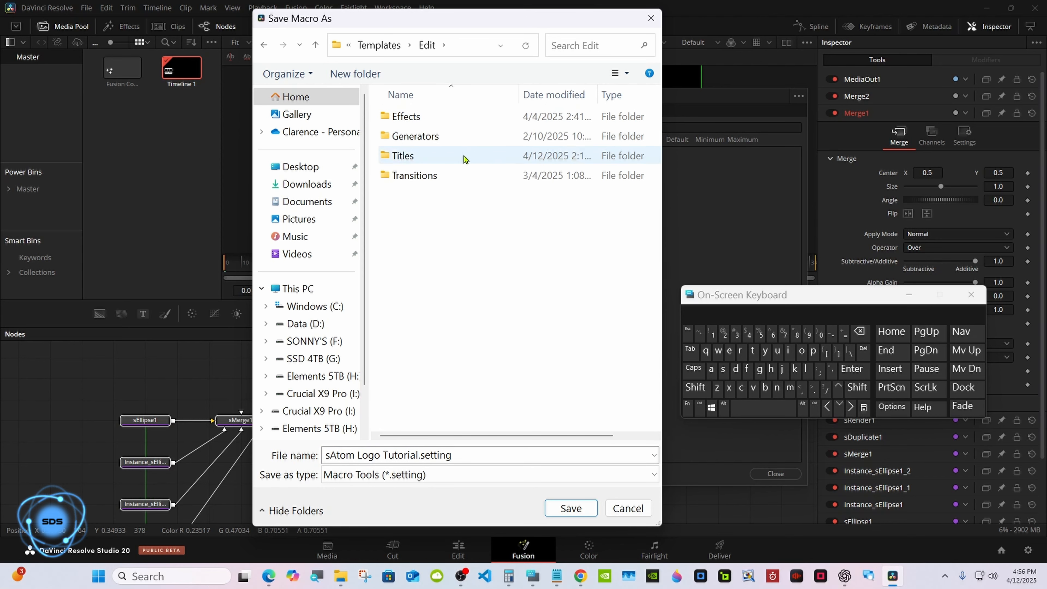
pyautogui.doubleClick(464, 158)
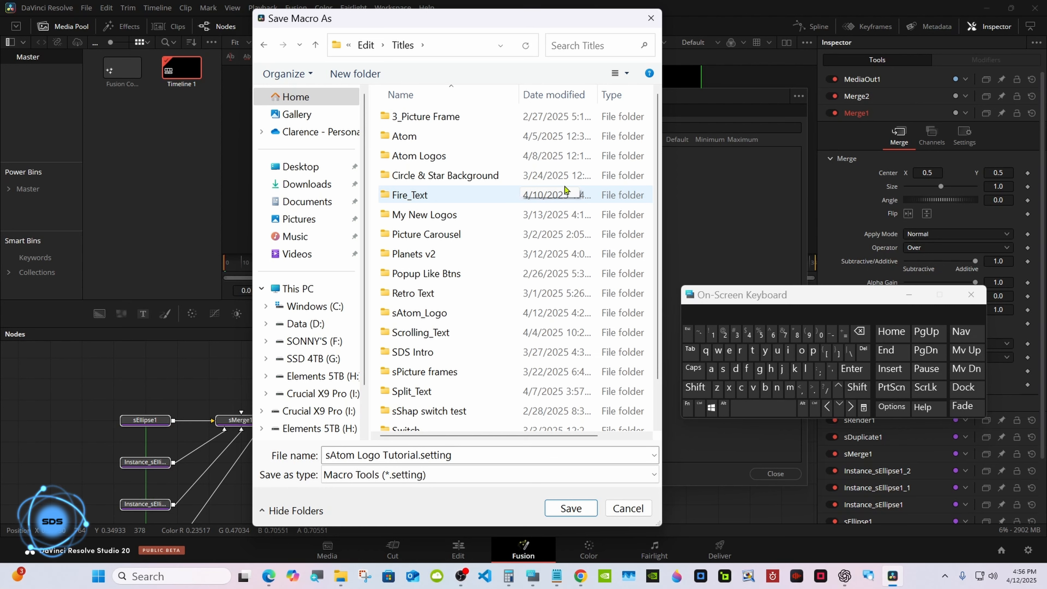
pyautogui.scroll(-2, 653, 231)
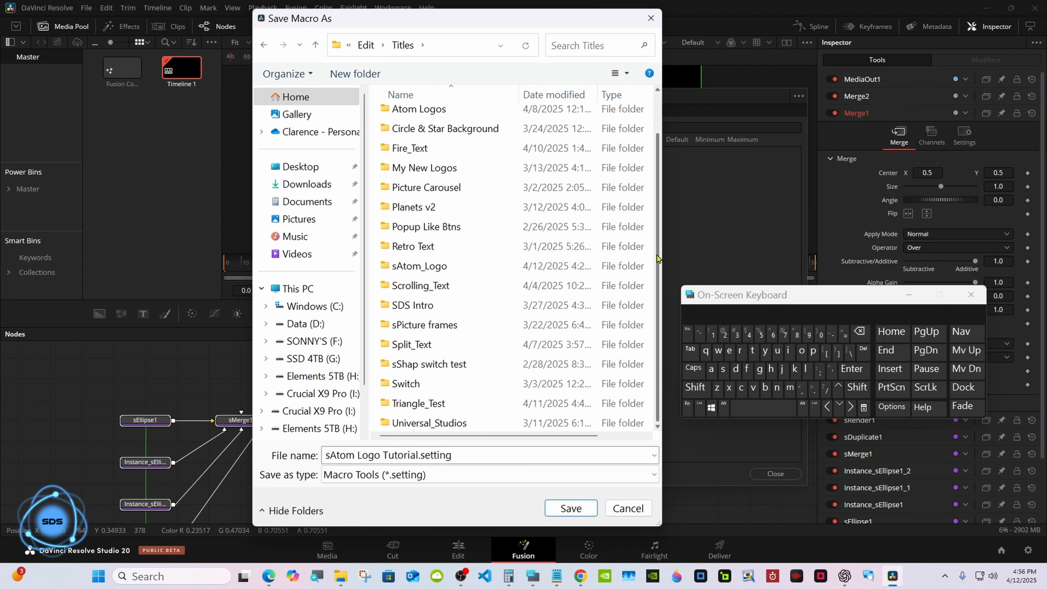
pyautogui.doubleClick(473, 267)
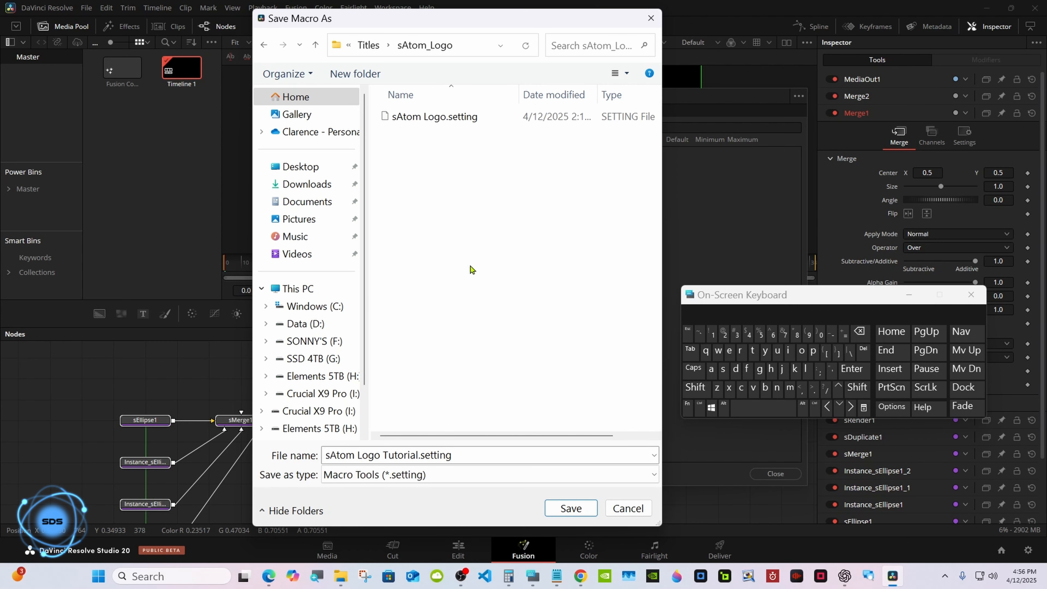
pyautogui.click(569, 508)
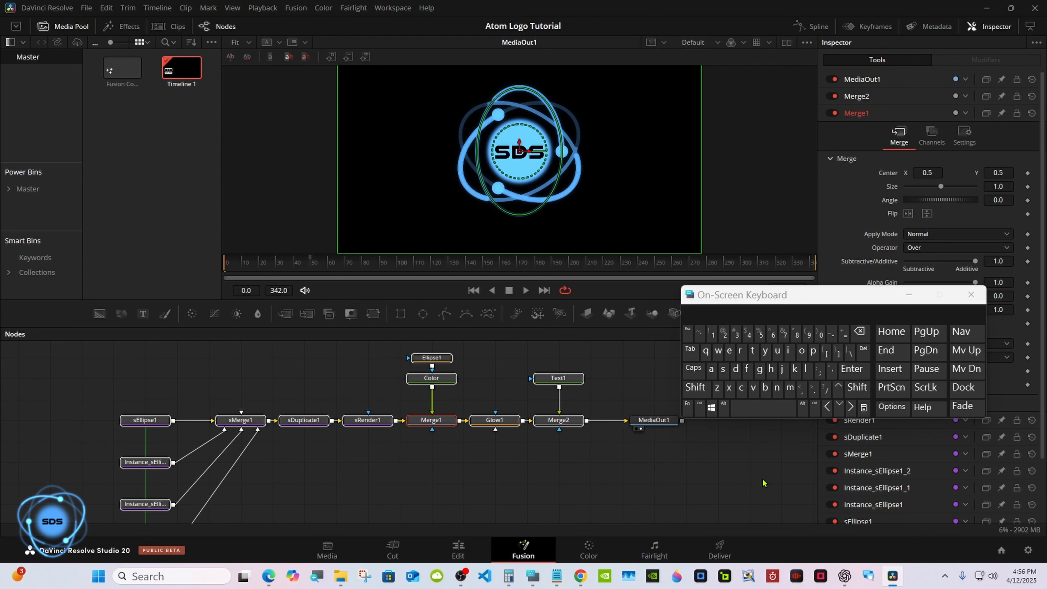
# - Switch to the Edit page and add the sAtom Logo Tutorial title from the sAtom_Logo category to the Video 1 track
pyautogui.click(458, 549)
pyautogui.click(909, 294)
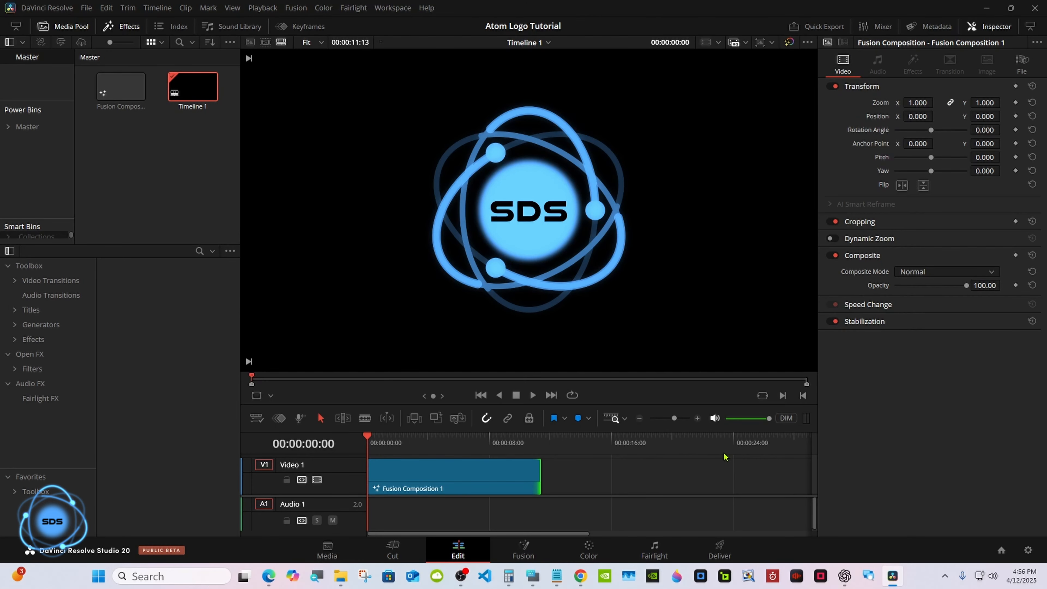
pyautogui.click(14, 310)
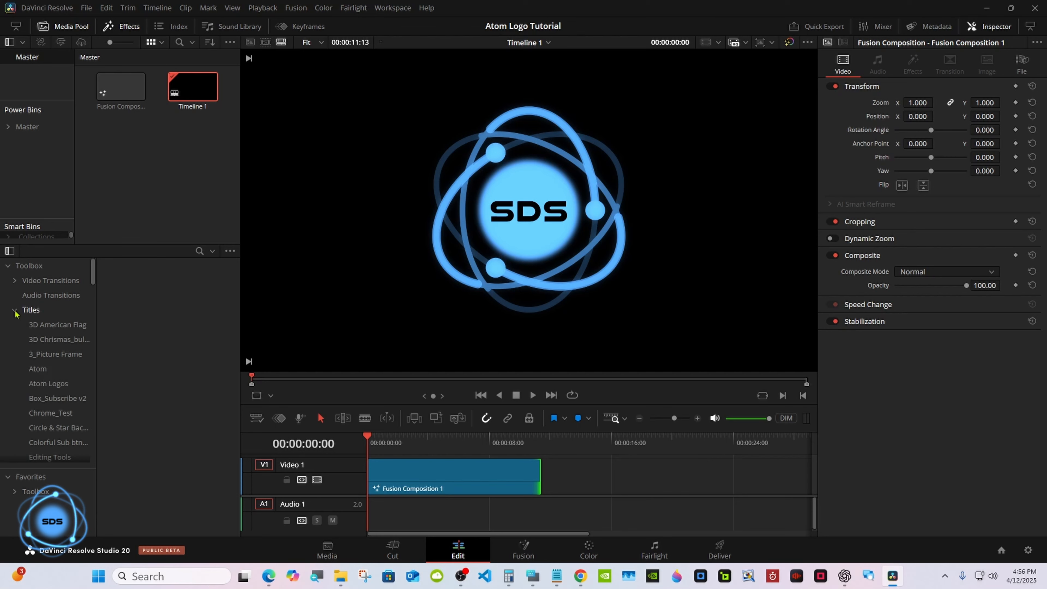
pyautogui.moveTo(91, 270); pyautogui.dragTo(89, 435)
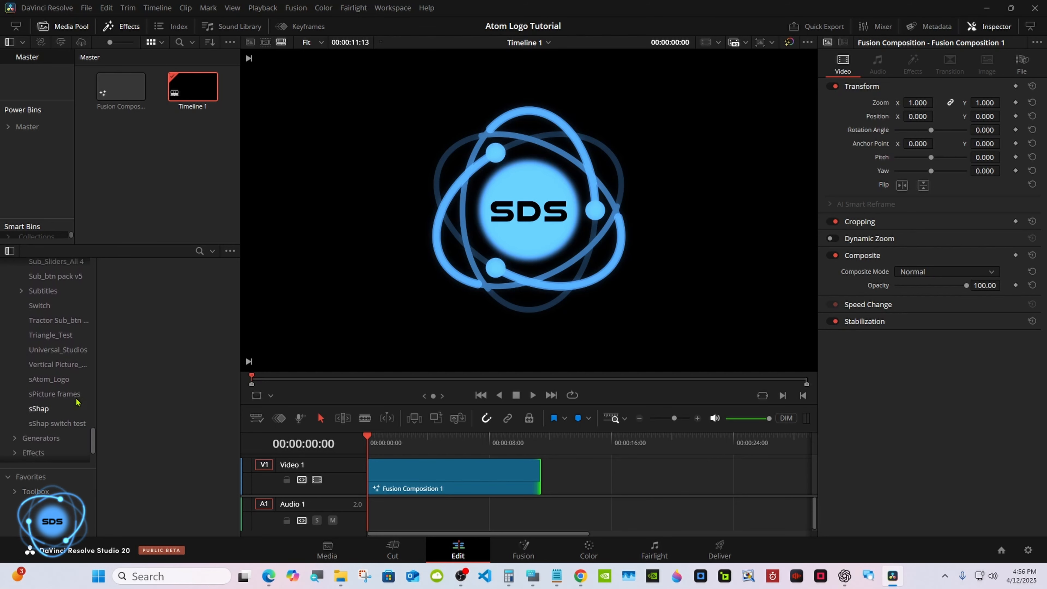
pyautogui.click(59, 379)
pyautogui.moveTo(132, 313); pyautogui.dragTo(439, 476)
# - Trim the Fusion composition clip to about 00:00:03:20, place the title directly after it and extend the title to about 00:00:28:09
pyautogui.moveTo(595, 480); pyautogui.dragTo(486, 481)
pyautogui.moveTo(515, 474); pyautogui.dragTo(792, 472)
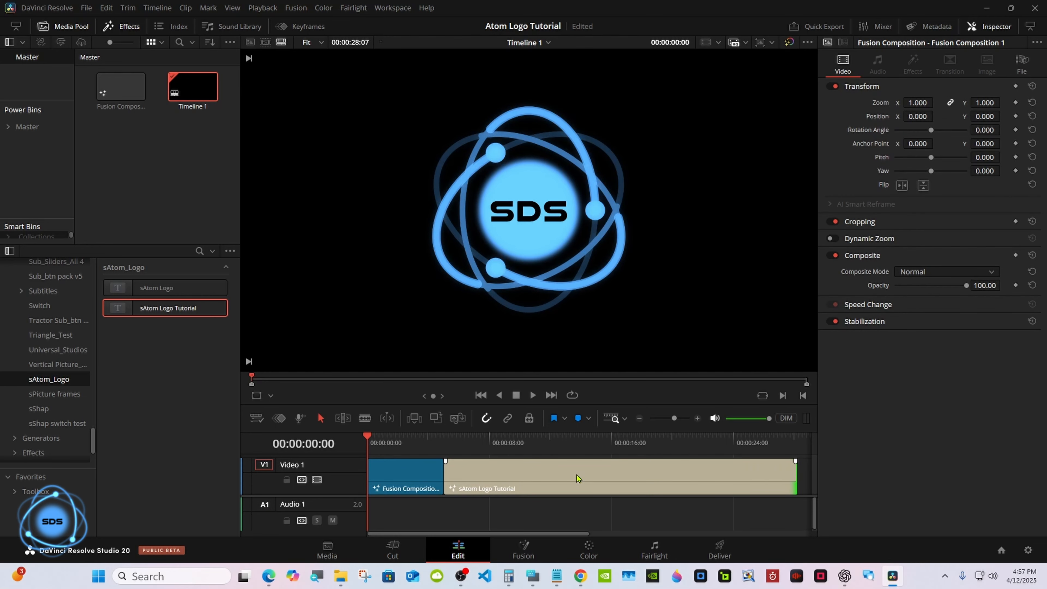
pyautogui.moveTo(440, 473); pyautogui.dragTo(419, 473)
pyautogui.moveTo(562, 474); pyautogui.dragTo(541, 473)
pyautogui.moveTo(774, 473); pyautogui.dragTo(796, 474)
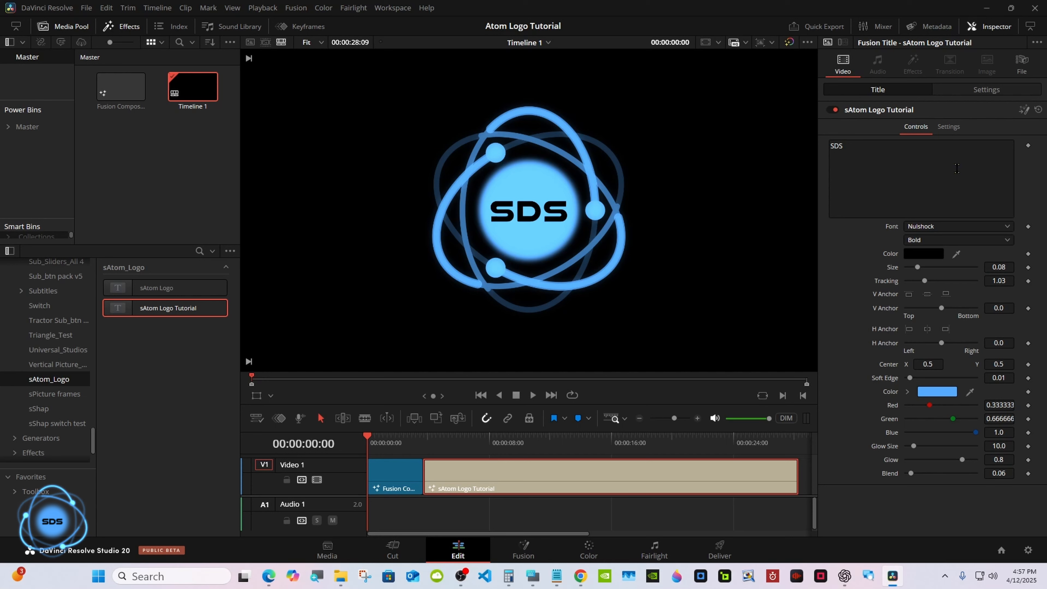
# - Try scaling the title to 0.520 and shifting its X position to -400, and reset both transform values
pyautogui.click(998, 90)
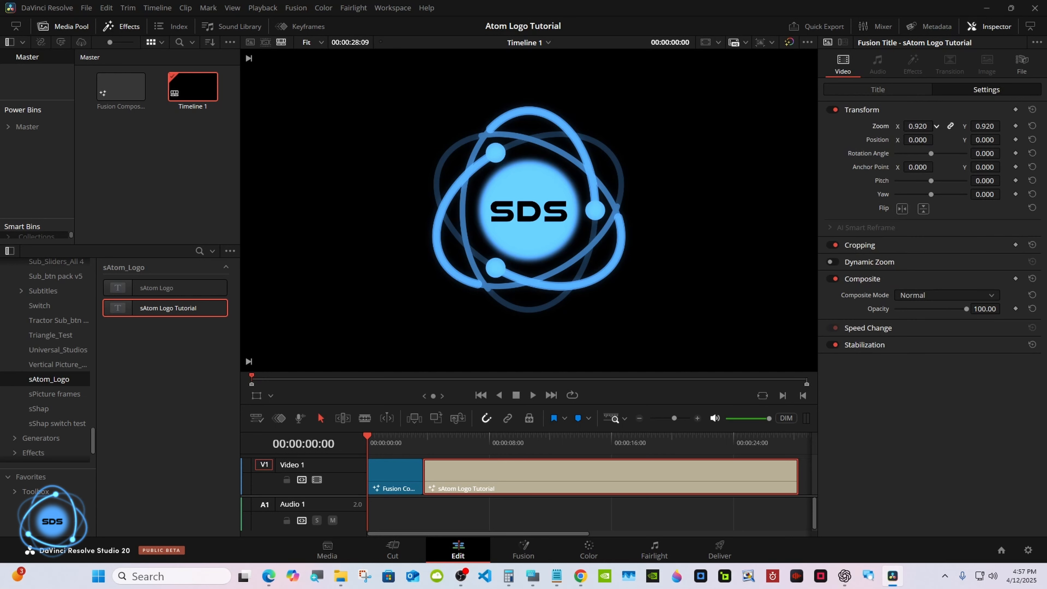
pyautogui.moveTo(917, 126)
pyautogui.mouseDown()
pyautogui.moveTo(921, 135)
pyautogui.moveTo(919, 127)
pyautogui.mouseUp()
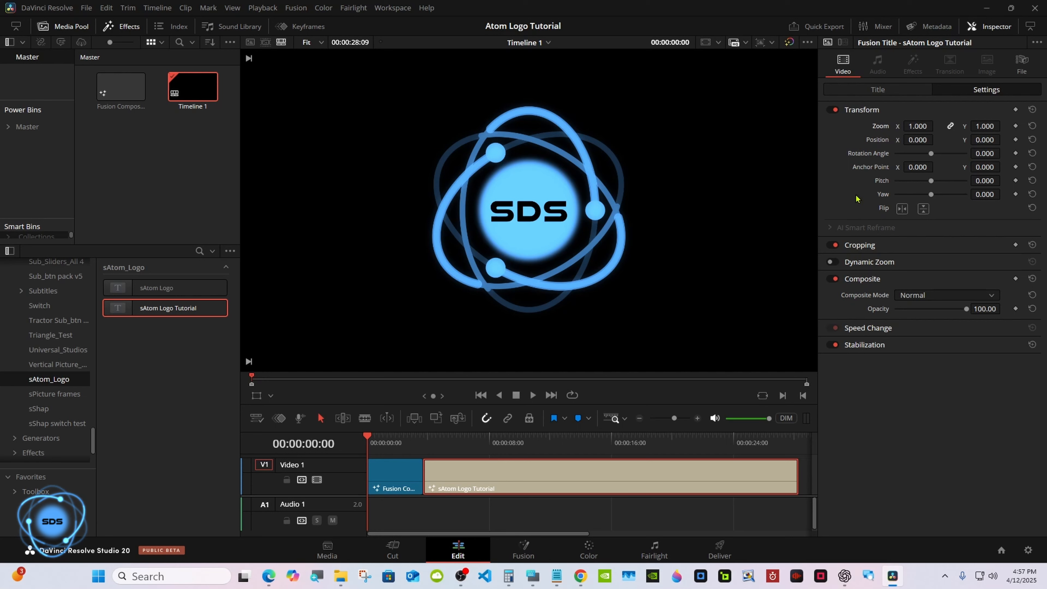
pyautogui.click(690, 444)
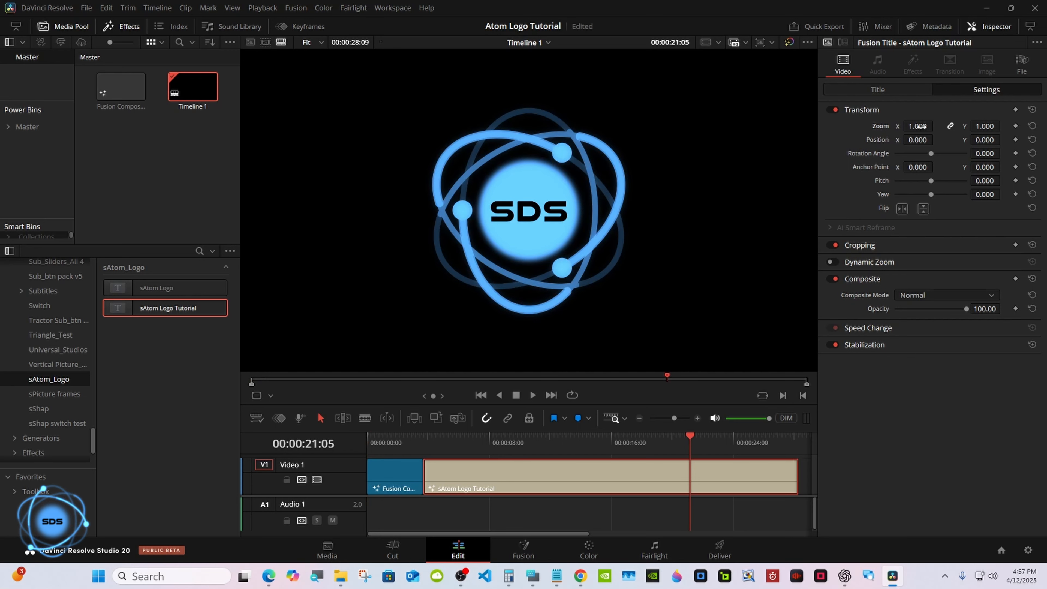
pyautogui.moveTo(919, 127)
pyautogui.mouseDown()
pyautogui.moveTo(935, 140)
pyautogui.moveTo(905, 136)
pyautogui.mouseUp()
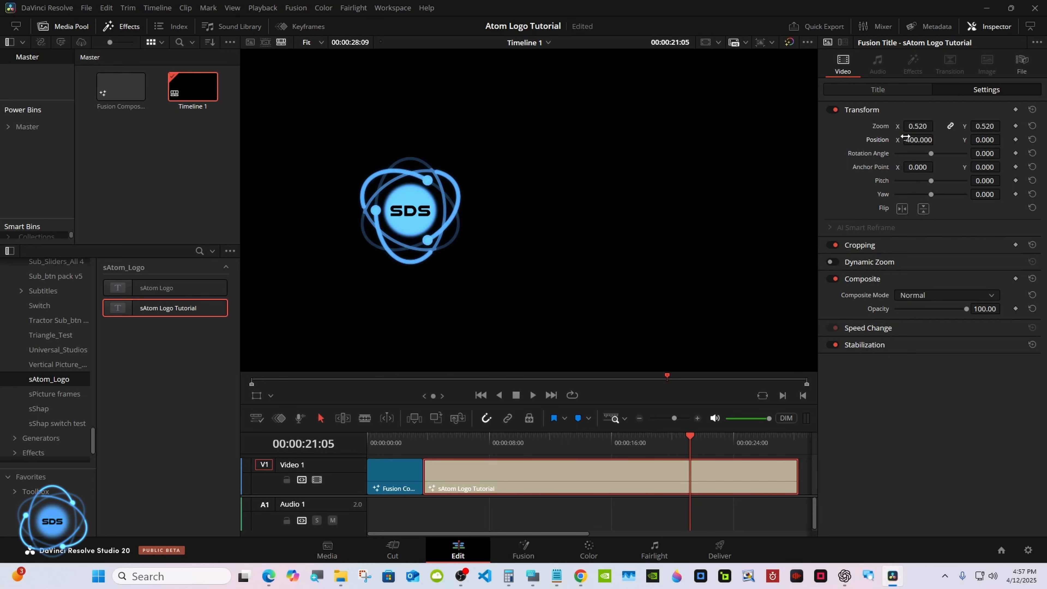
pyautogui.doubleClick(877, 141)
pyautogui.doubleClick(882, 128)
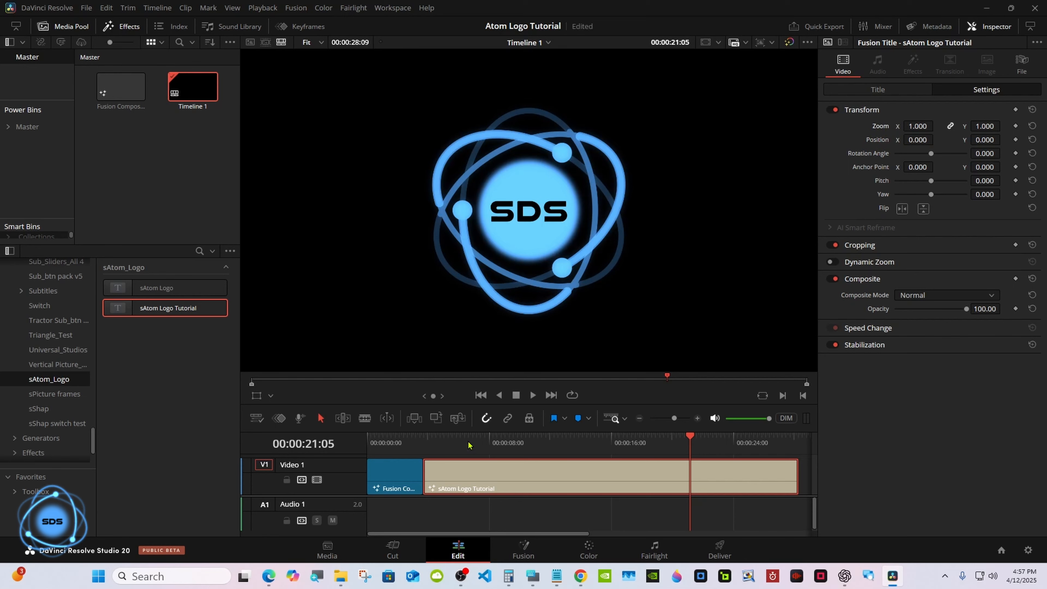
# - Play the timeline from the start of the sAtom Logo Tutorial title clip
pyautogui.click(423, 441)
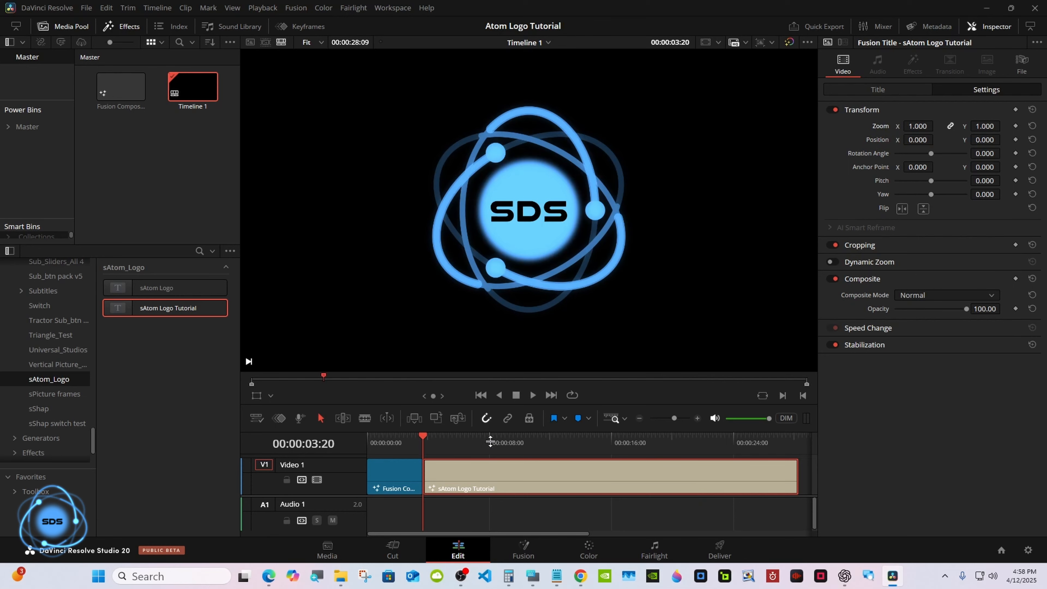
pyautogui.click(532, 395)
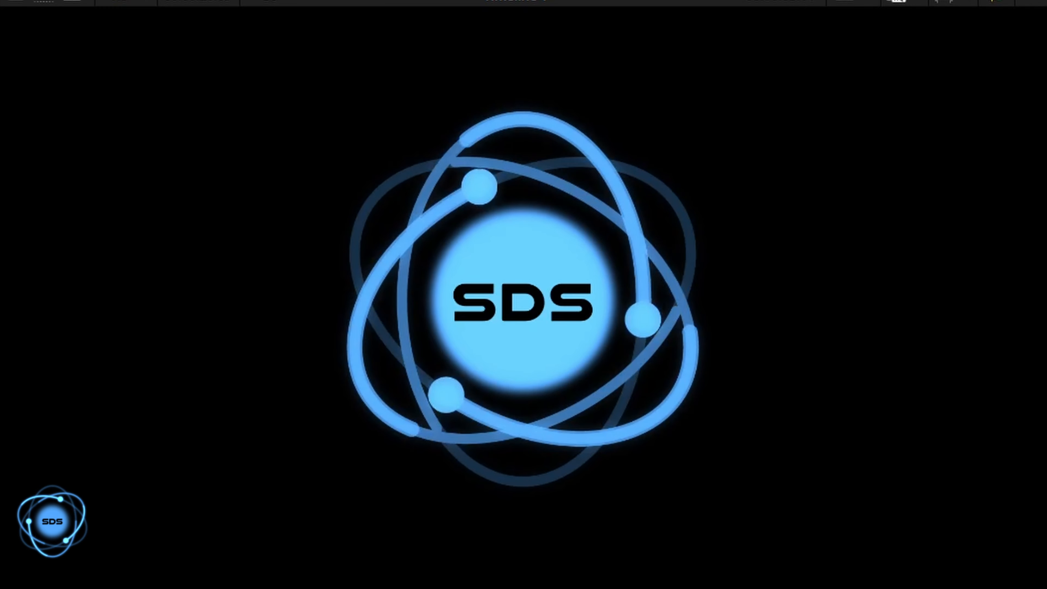